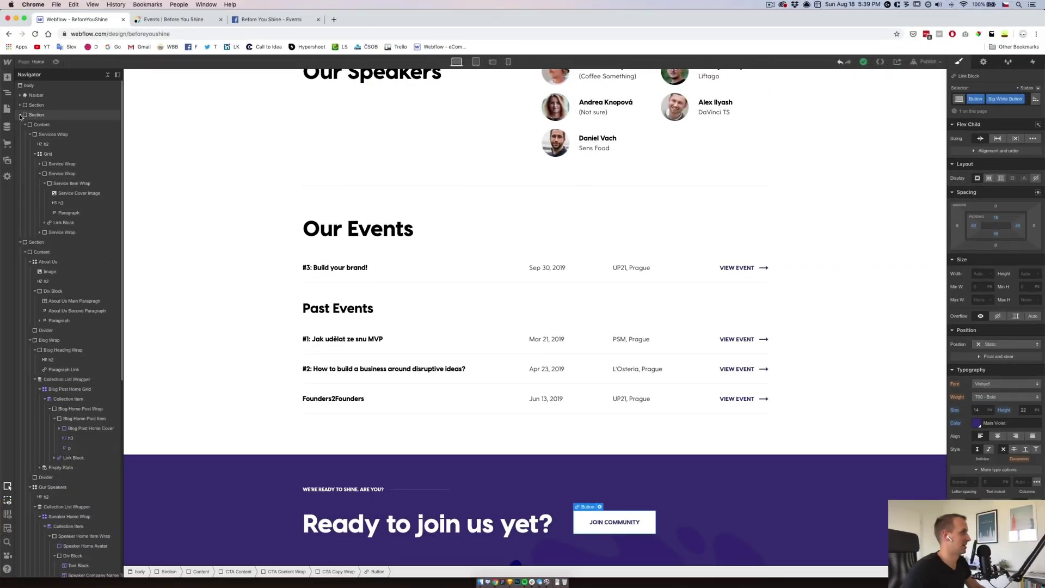
Step: Collapse the Navigator tree and duplicate the section beneath the join-us banner
{"action": "left_click", "coordinate": [20, 115]}
{"action": "left_click", "coordinate": [20, 134]}
{"action": "left_click", "coordinate": [38, 124]}
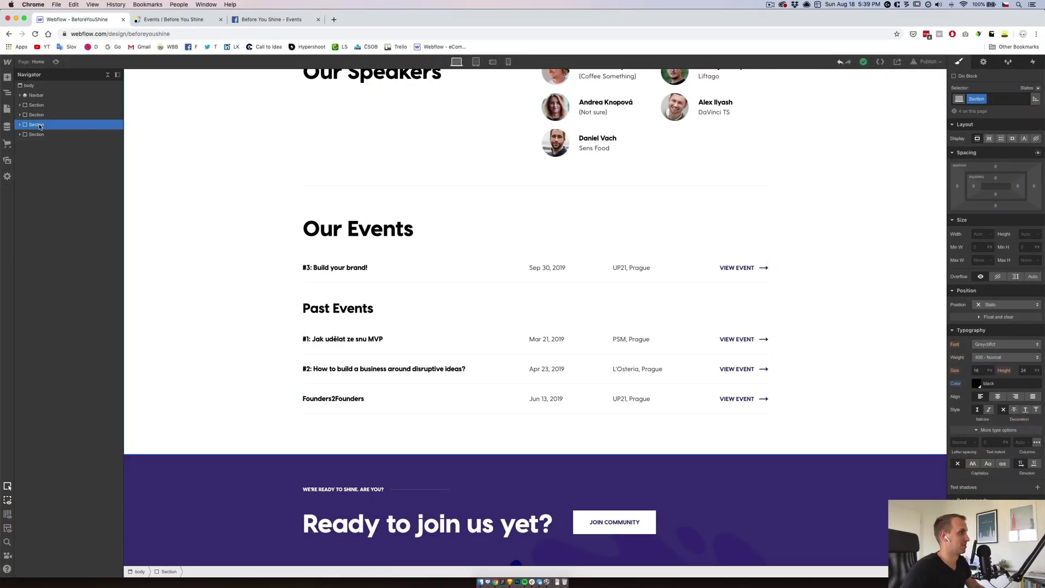
{"action": "key", "text": "super+v"}
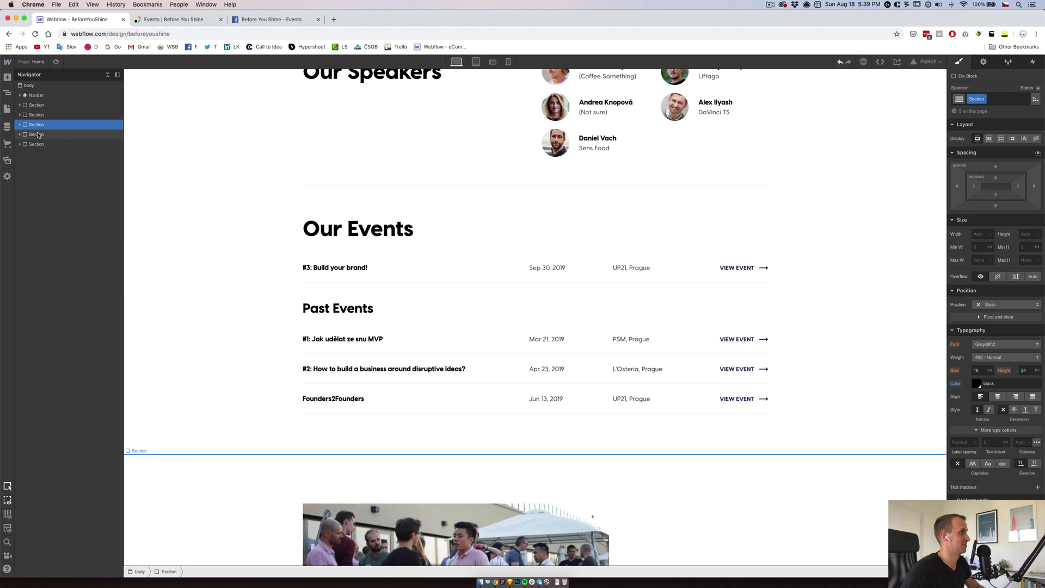
Step: Delete the copy's About Us, Blog Wrap, Speakers and Events blocks, keeping only the divider
{"action": "left_click", "coordinate": [21, 144]}
{"action": "left_click", "coordinate": [20, 144]}
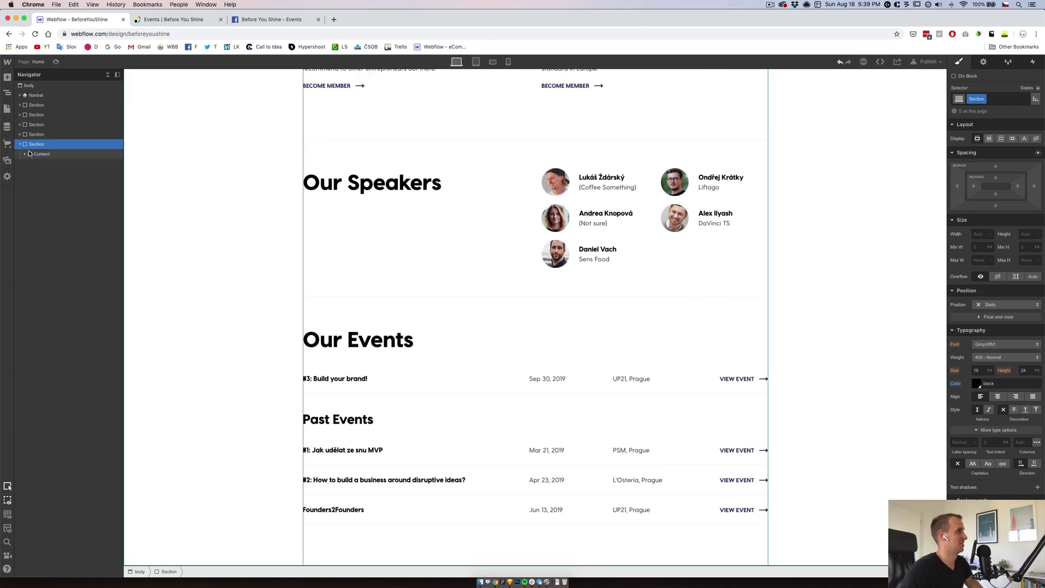
{"action": "left_click", "coordinate": [25, 154]}
{"action": "left_click", "coordinate": [48, 163]}
{"action": "key", "text": "Delete"}
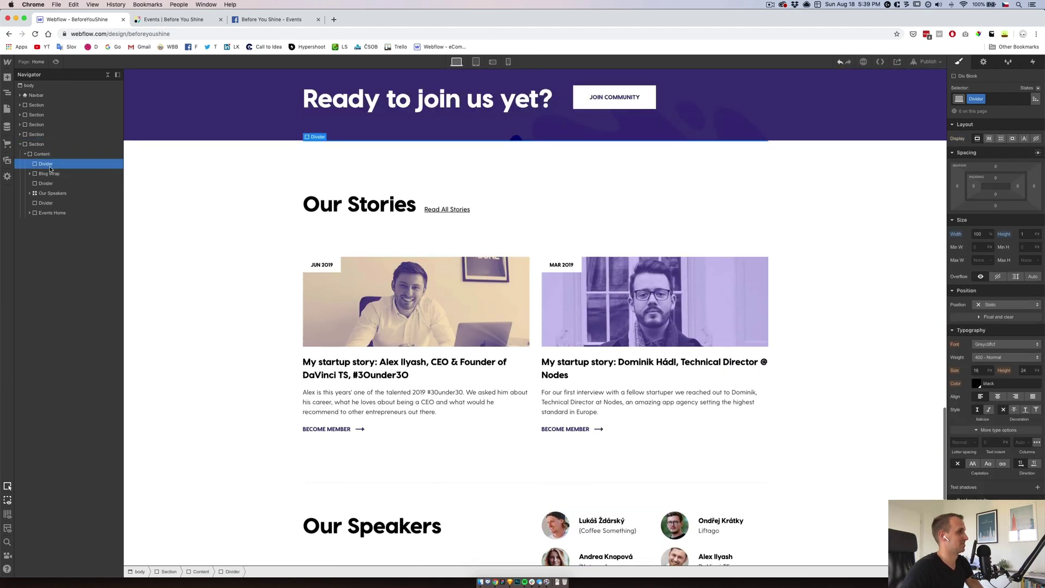
{"action": "key", "text": "Delete"}
{"action": "key", "text": "Delete"}
{"action": "key", "text": "Delete"}
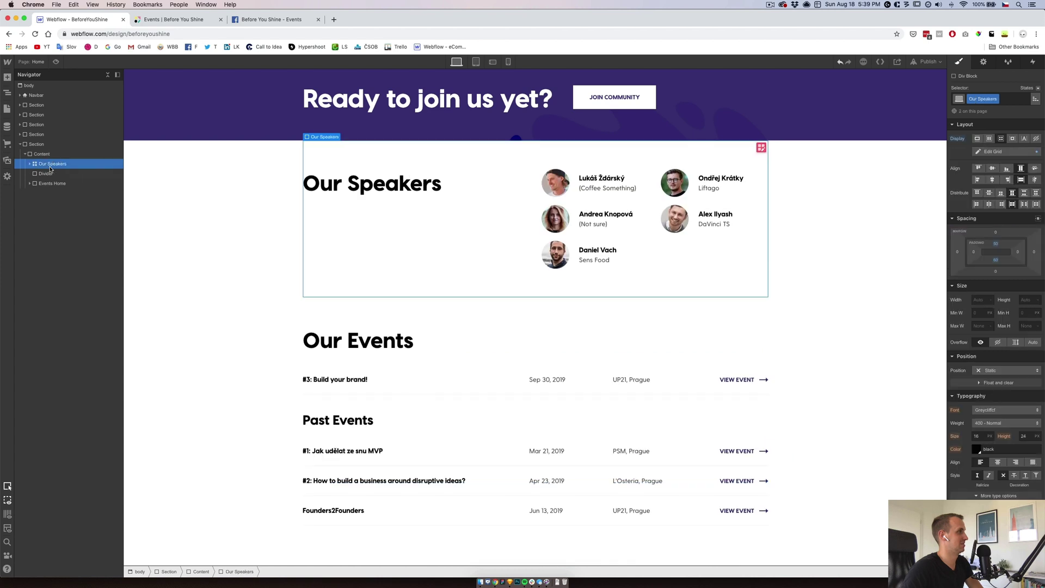
{"action": "key", "text": "Delete"}
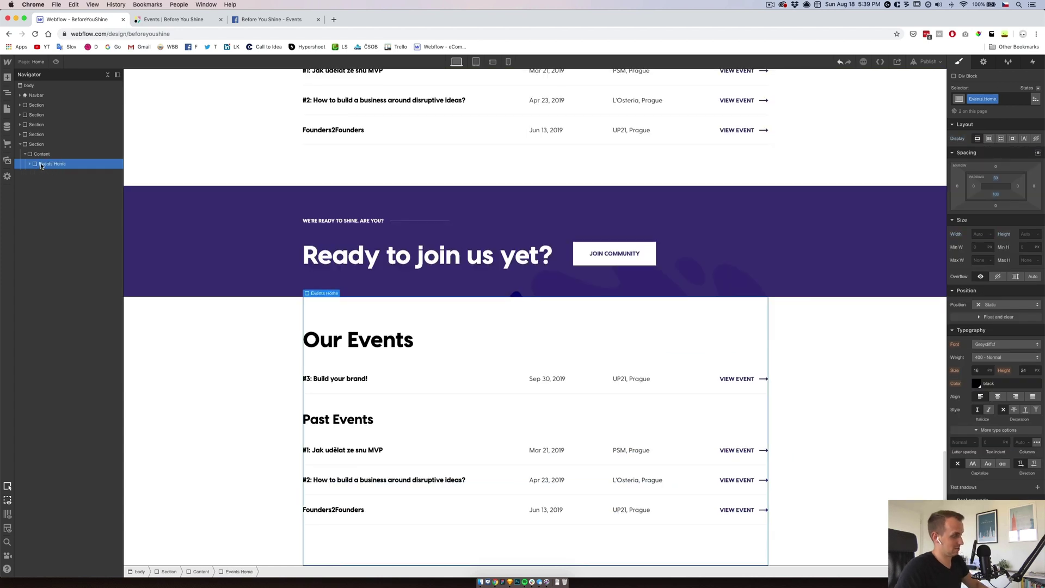
{"action": "key", "text": "super+z"}
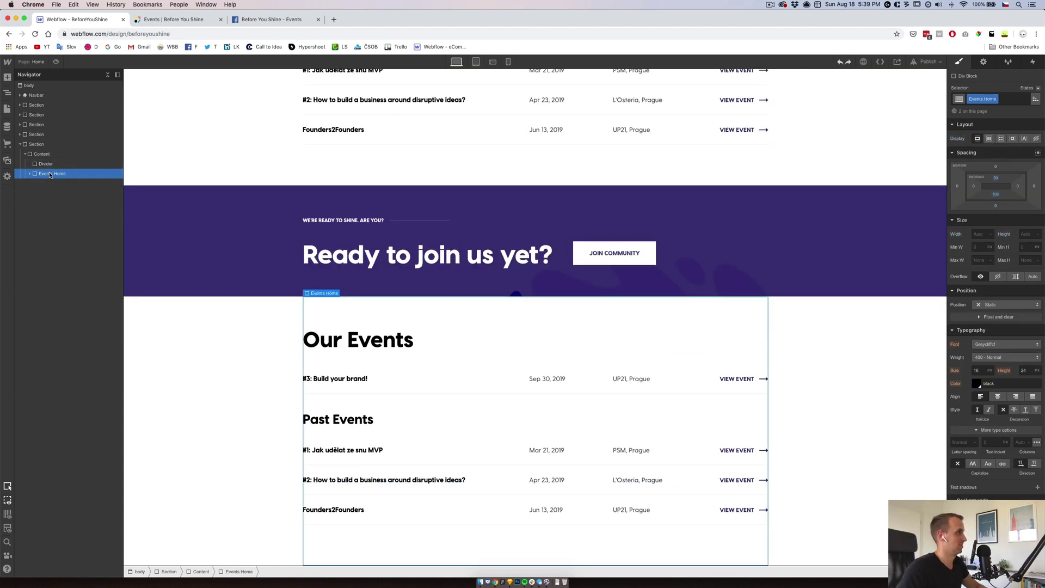
{"action": "key", "text": "super+z"}
{"action": "key", "text": "super+z"}
{"action": "key", "text": "super+z"}
Step: Drag a Grid into the new section's Content wrapper and give it the class 'Footer Grid'
{"action": "key", "text": "a"}
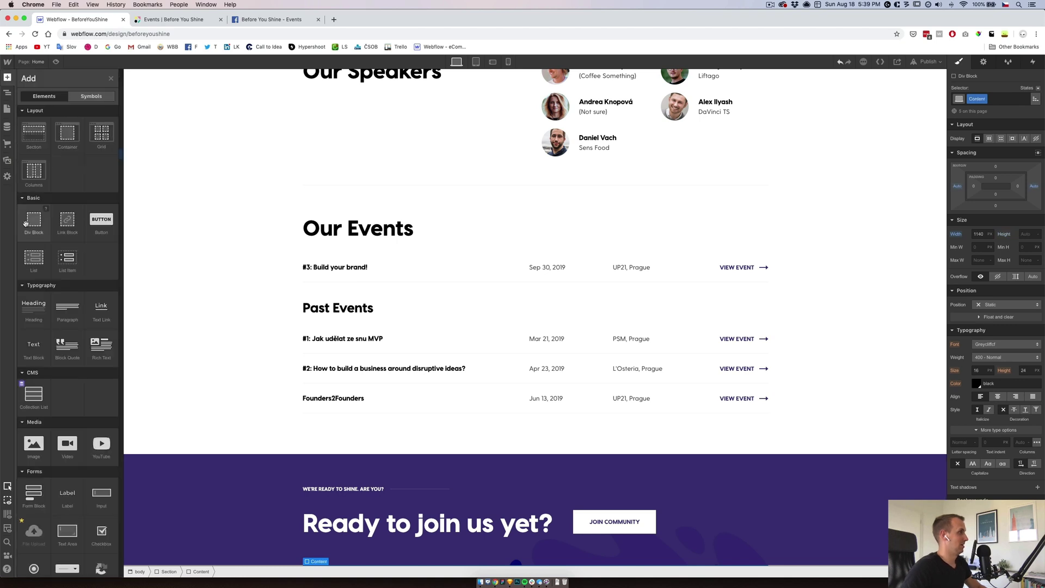
{"action": "left_click_drag", "start_coordinate": [101, 134], "coordinate": [41, 162]}
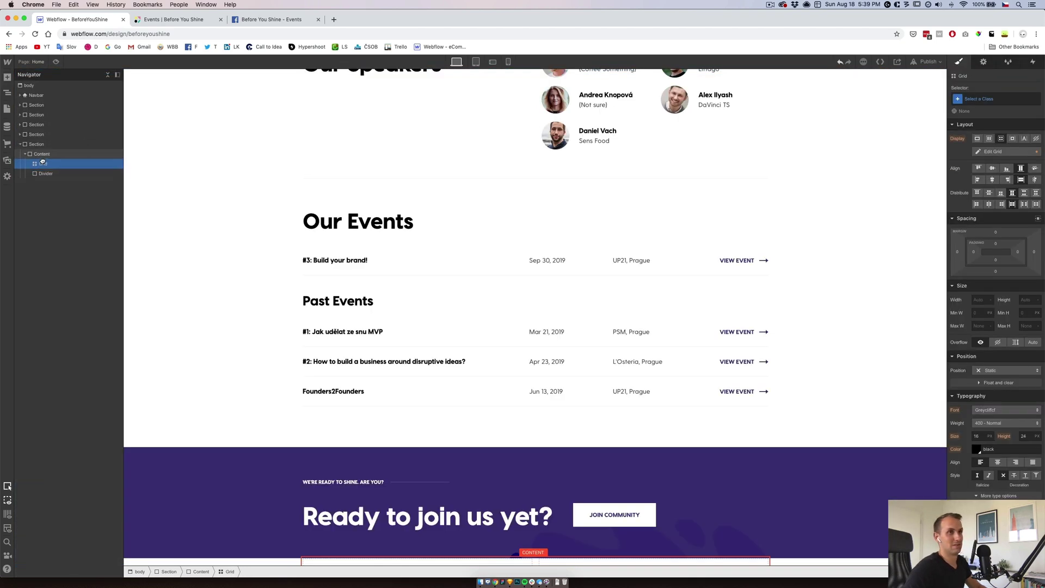
{"action": "left_click", "coordinate": [996, 99]}
{"action": "type", "text": "Footer"}
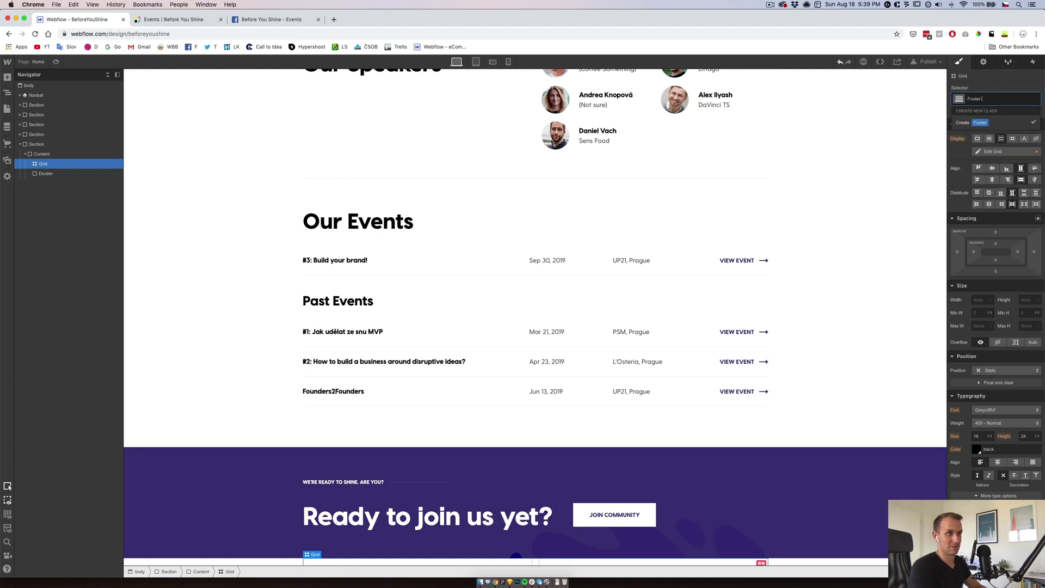
{"action": "type", "text": " Grid"}
{"action": "key", "text": "Return"}
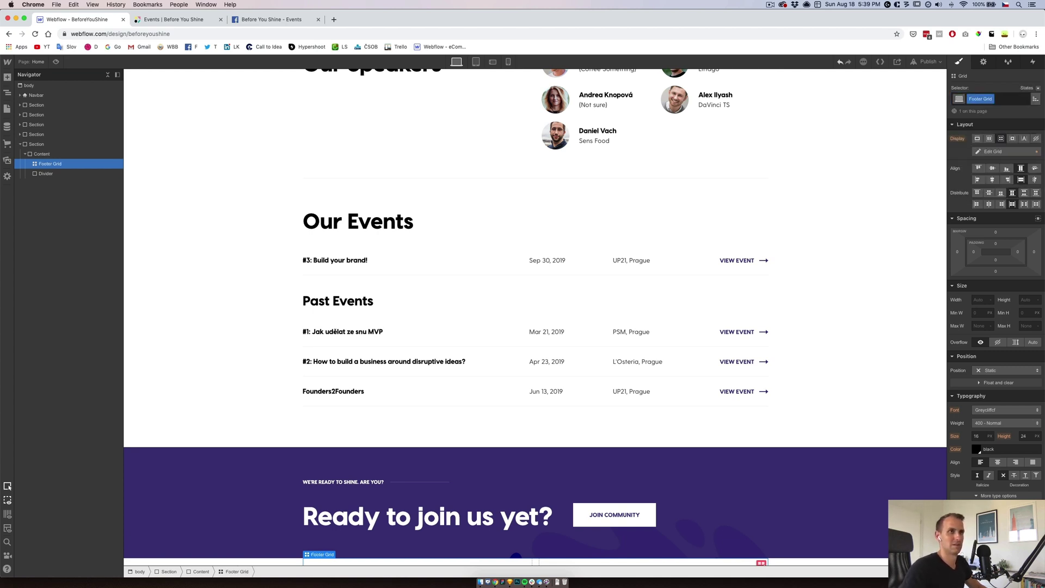
Step: Set the Footer Grid gap to 30 px and delete its second row
{"action": "left_click", "coordinate": [992, 152]}
{"action": "left_click", "coordinate": [982, 167]}
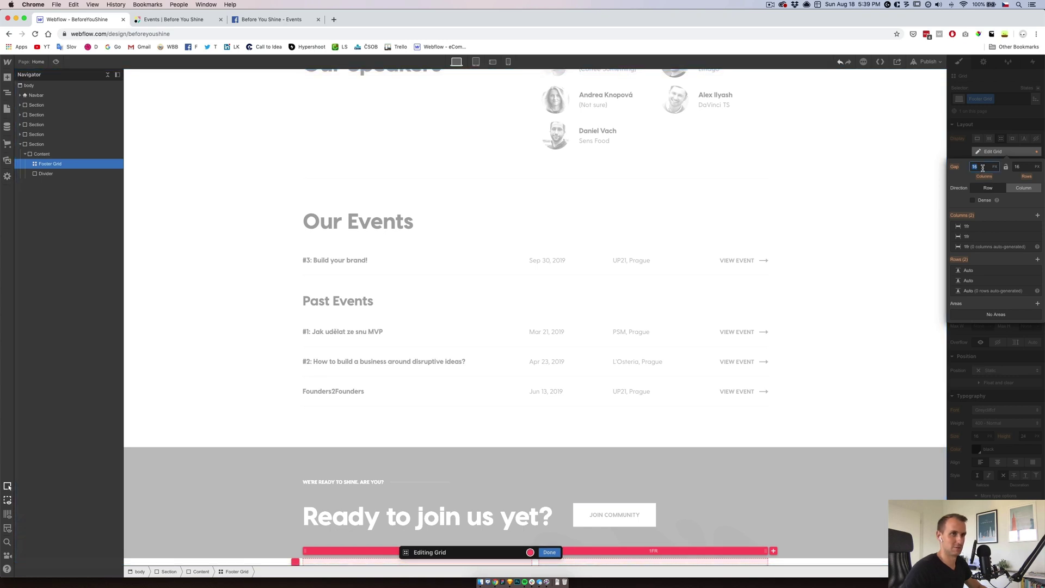
{"action": "left_click", "coordinate": [1036, 281]}
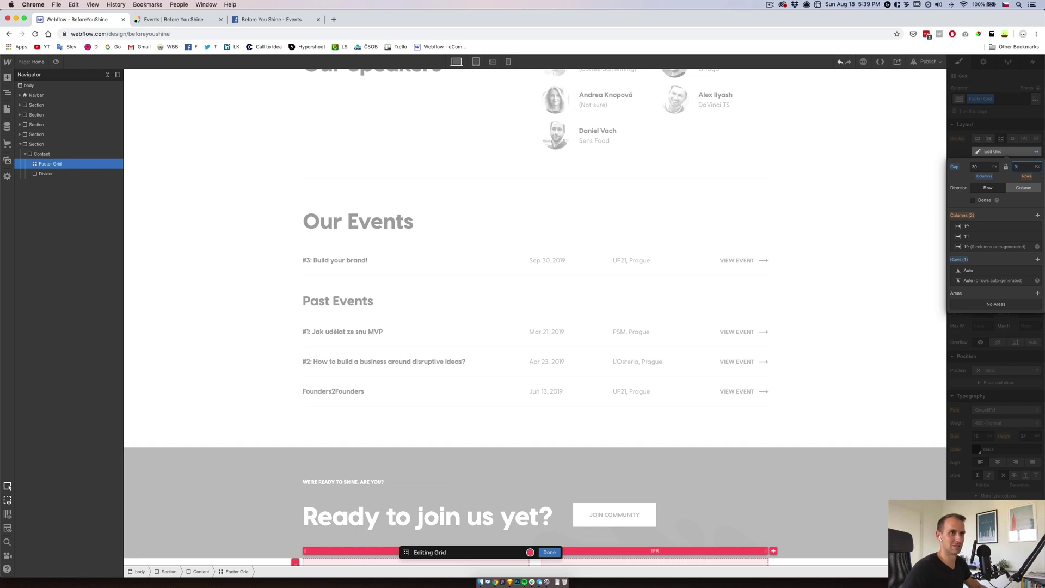
Step: Compare with the Sketch footer mockup and set the Footer Grid's top margin to 70 px
{"action": "key", "text": "Escape"}
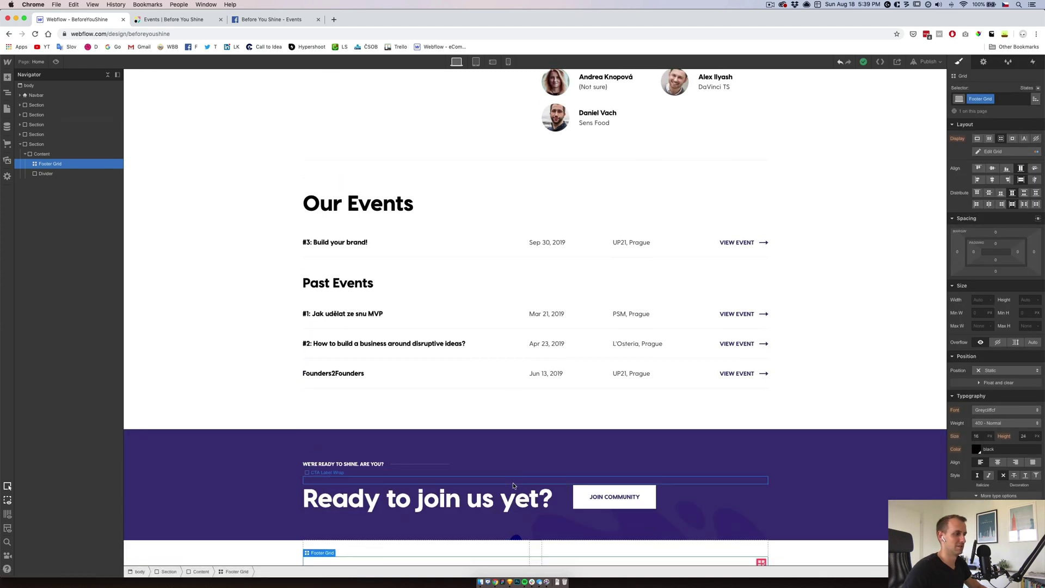
{"action": "left_click", "coordinate": [509, 581]}
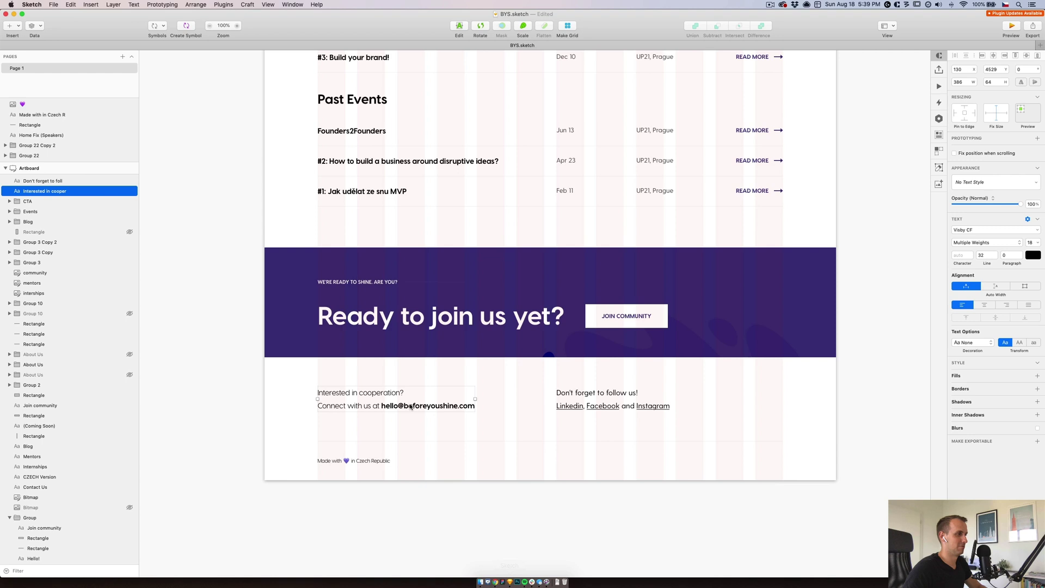
{"action": "left_click", "coordinate": [495, 582]}
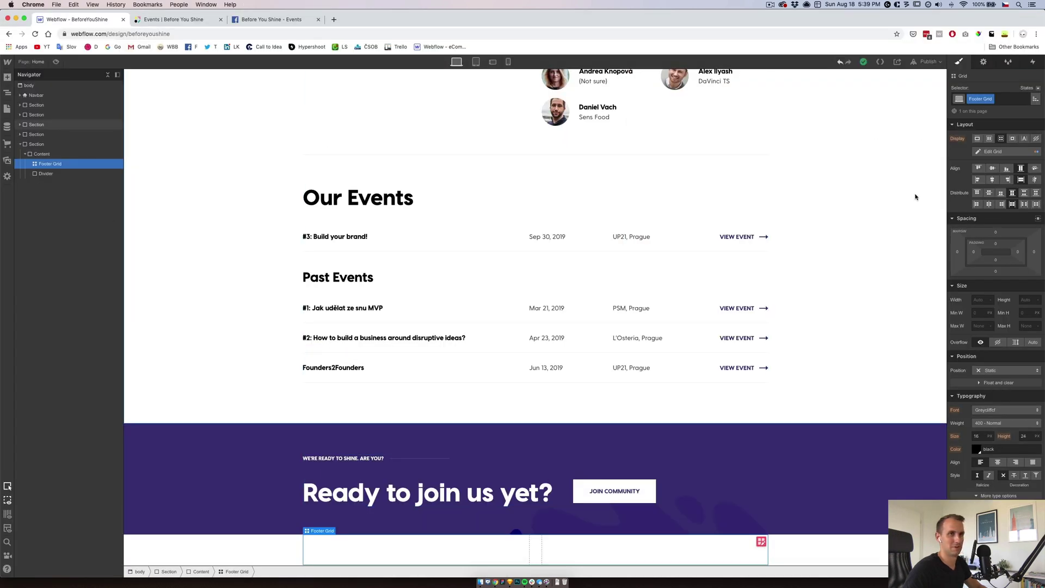
{"action": "left_click", "coordinate": [995, 231]}
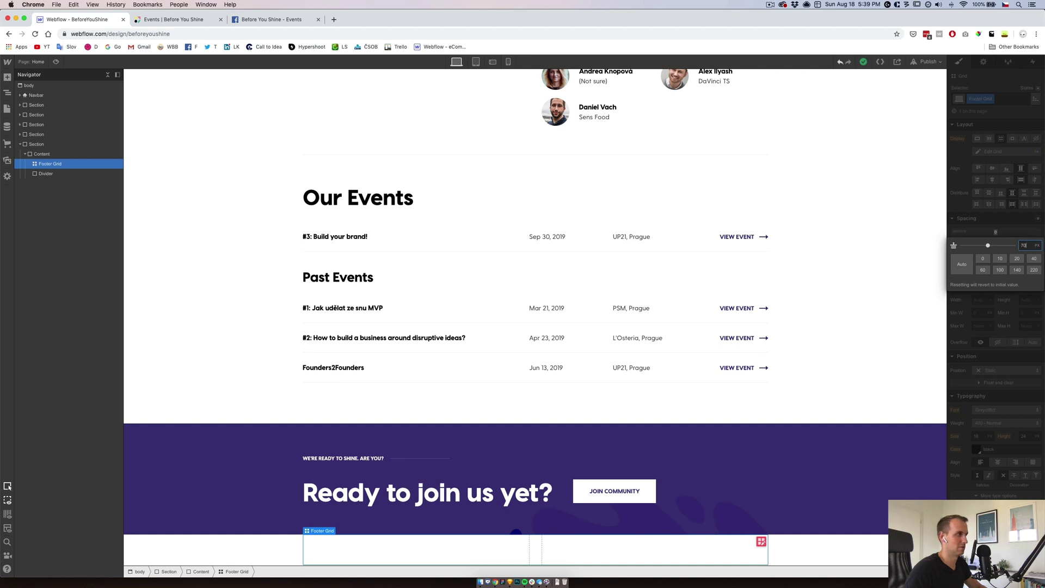
{"action": "key", "text": "Return"}
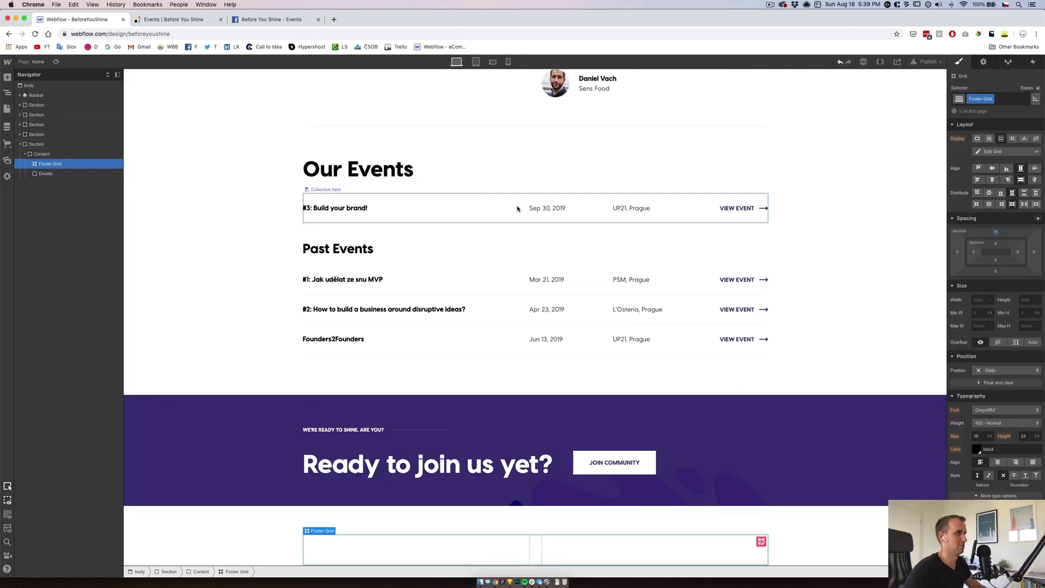
Step: Copy the 'More on our Facebook and Instagram' paragraph into the Footer Grid and duplicate it
{"action": "scroll", "coordinate": [517, 209], "scroll_direction": "up", "scroll_amount": 15}
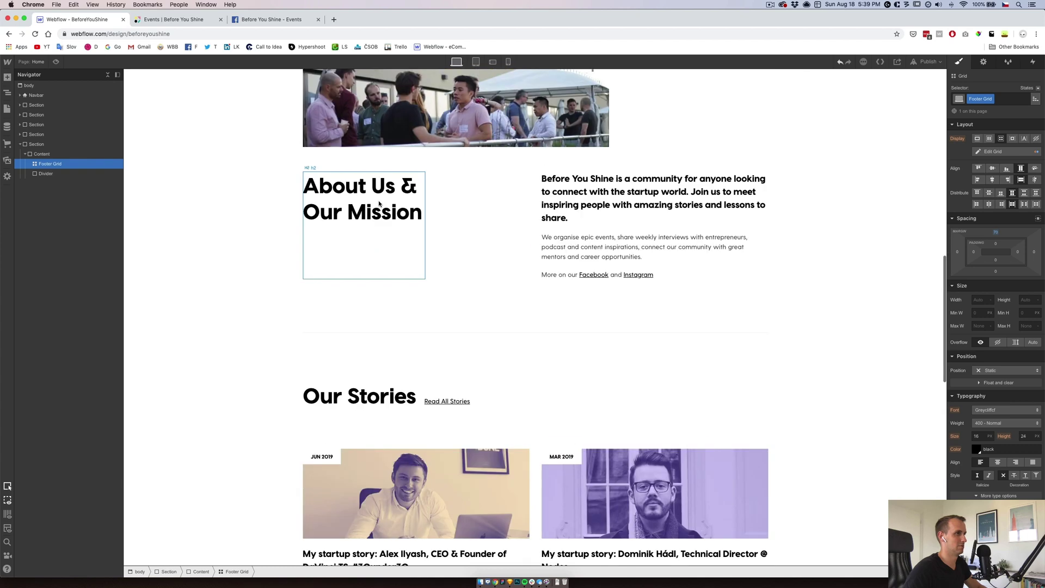
{"action": "left_click", "coordinate": [564, 274]}
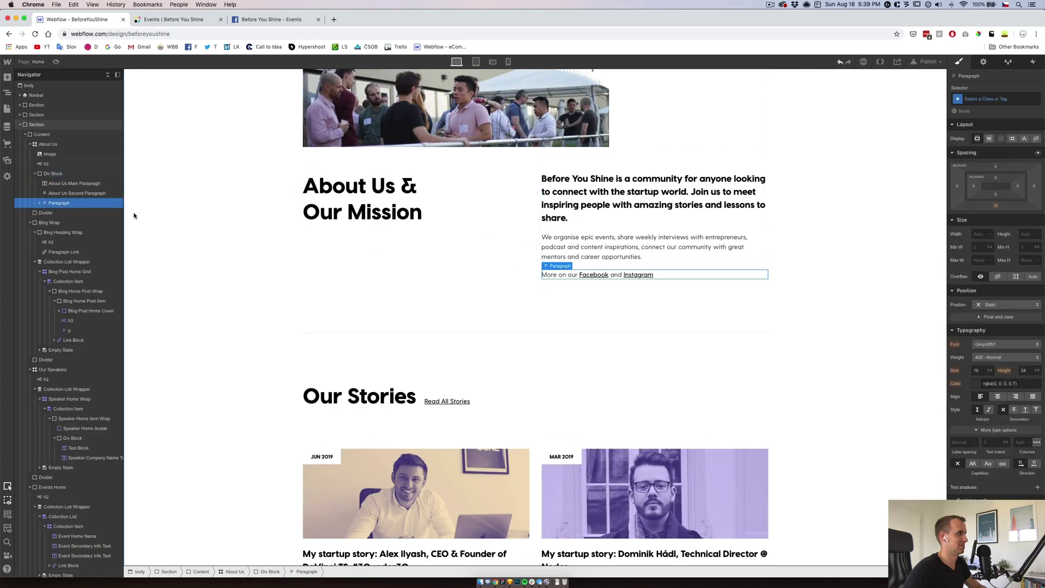
{"action": "left_click", "coordinate": [21, 125]}
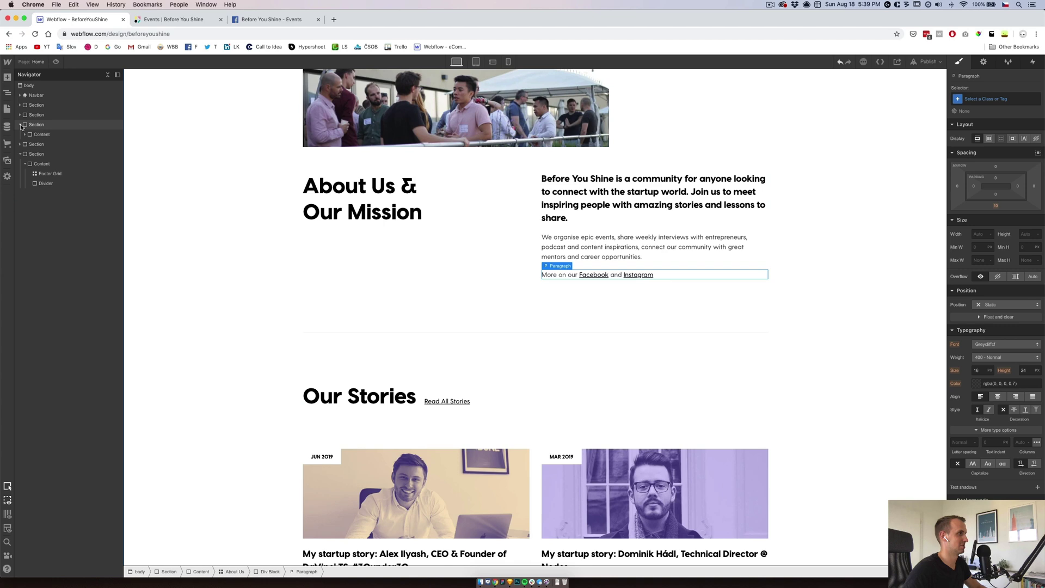
{"action": "left_click", "coordinate": [48, 164]}
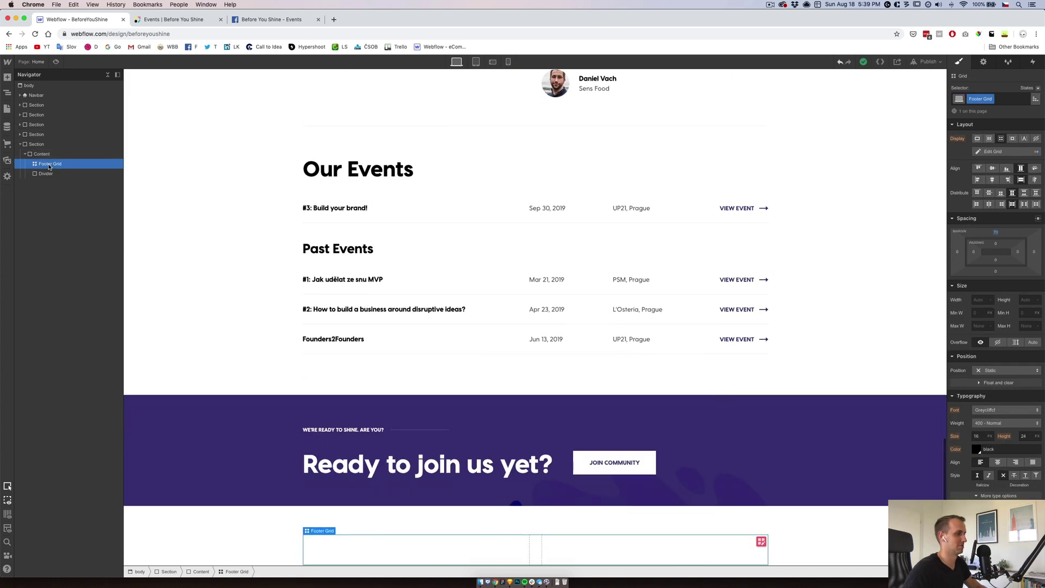
{"action": "left_click", "coordinate": [44, 174]}
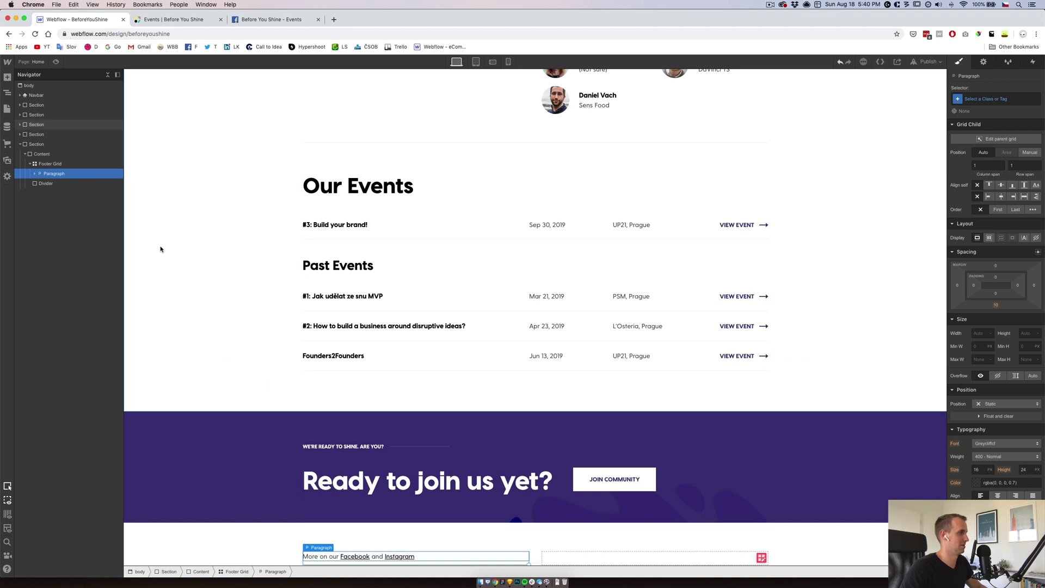
{"action": "key", "text": "super+d"}
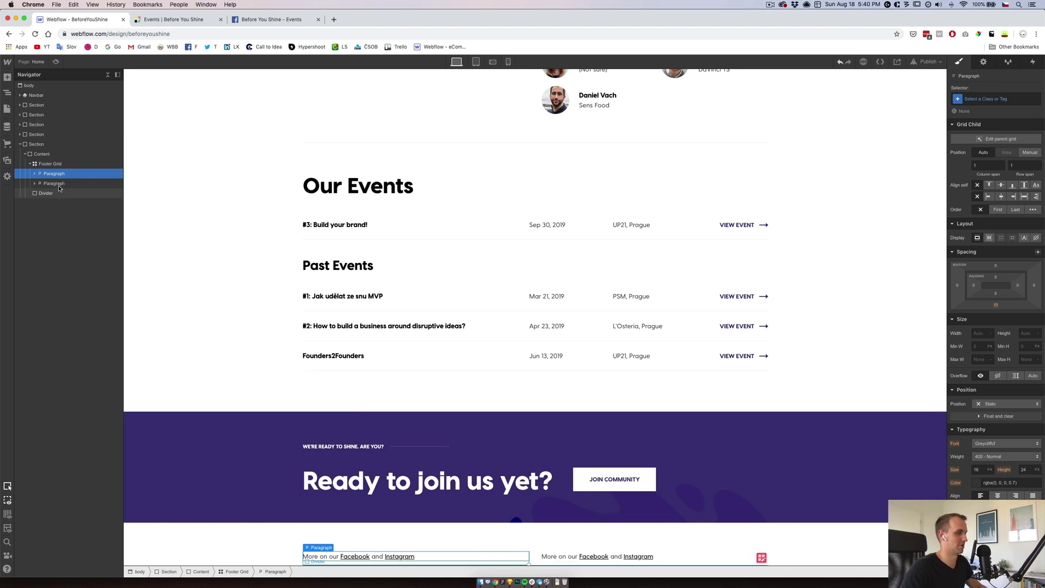
Step: Paste the 'Interested in cooperation?' contact text from Sketch into the first footer paragraph and unbold the e-mail
{"action": "left_click", "coordinate": [509, 581]}
{"action": "double_click", "coordinate": [395, 396]}
{"action": "key", "text": "super+a"}
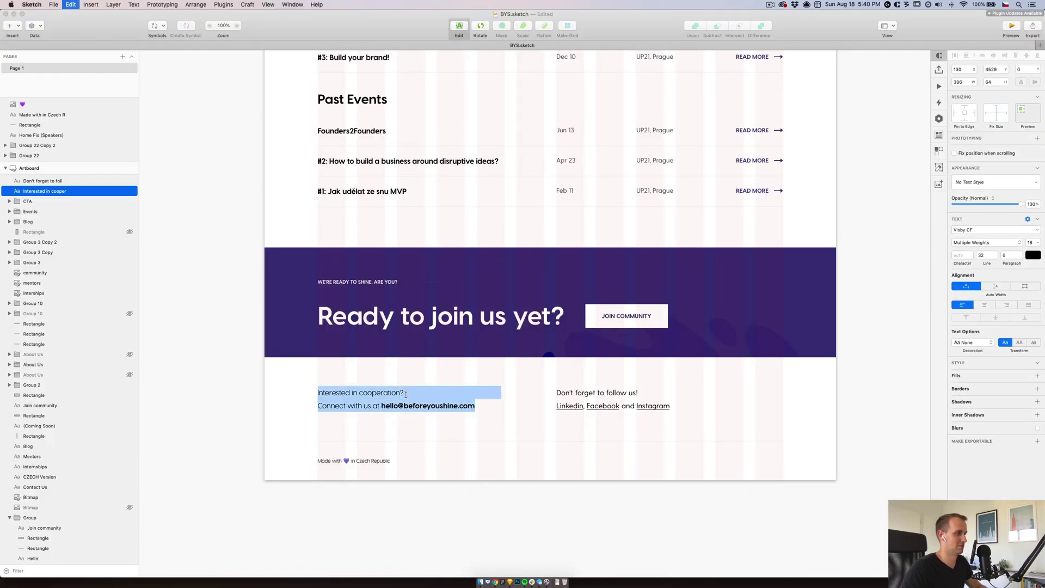
{"action": "key", "text": "super+c"}
{"action": "key", "text": "Escape"}
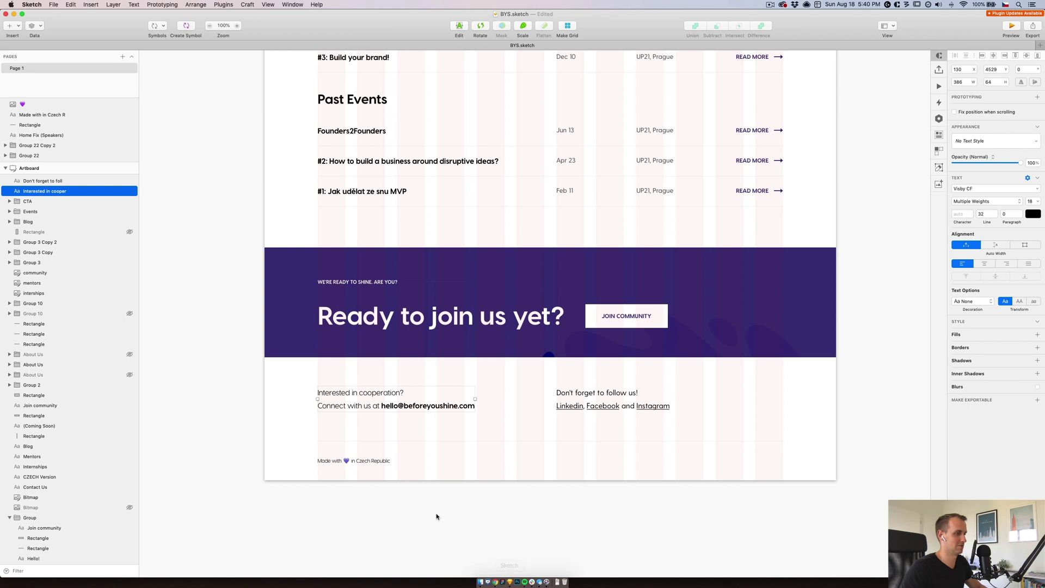
{"action": "left_click", "coordinate": [497, 584]}
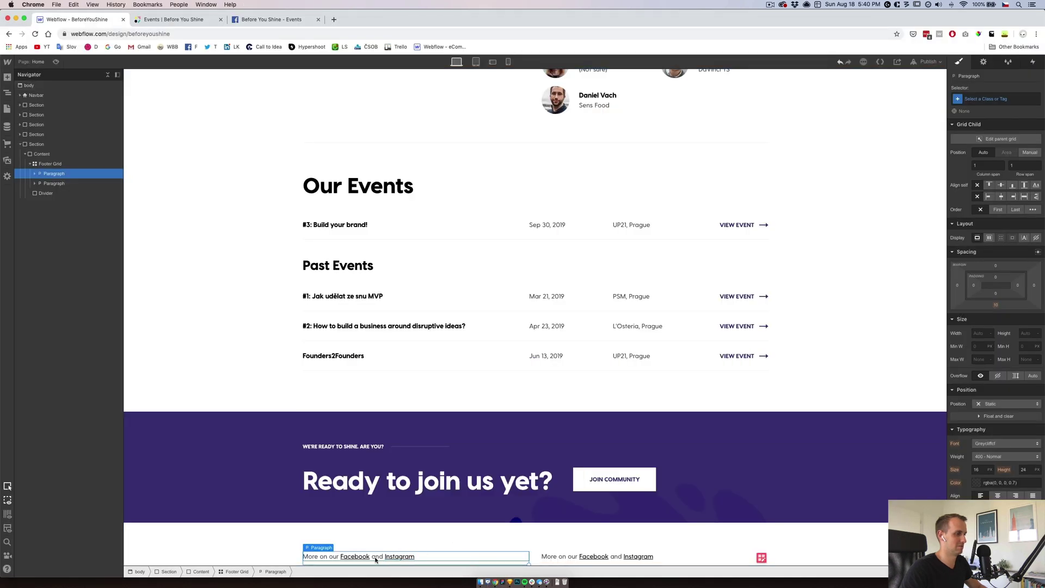
{"action": "double_click", "coordinate": [375, 556]}
{"action": "key", "text": "super+a"}
{"action": "key", "text": "super+v"}
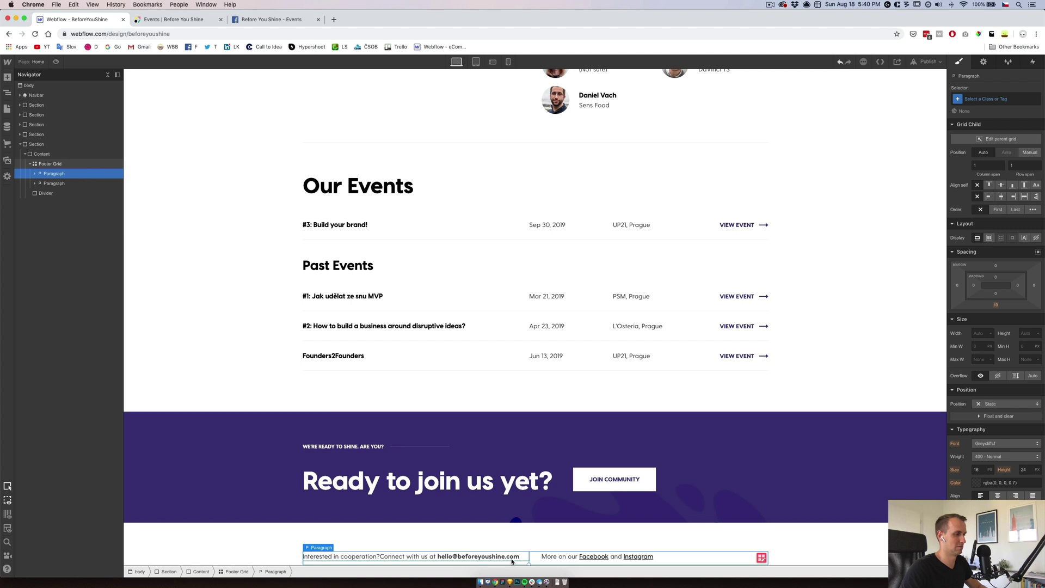
{"action": "left_click", "coordinate": [467, 555]}
{"action": "key", "text": "super+a"}
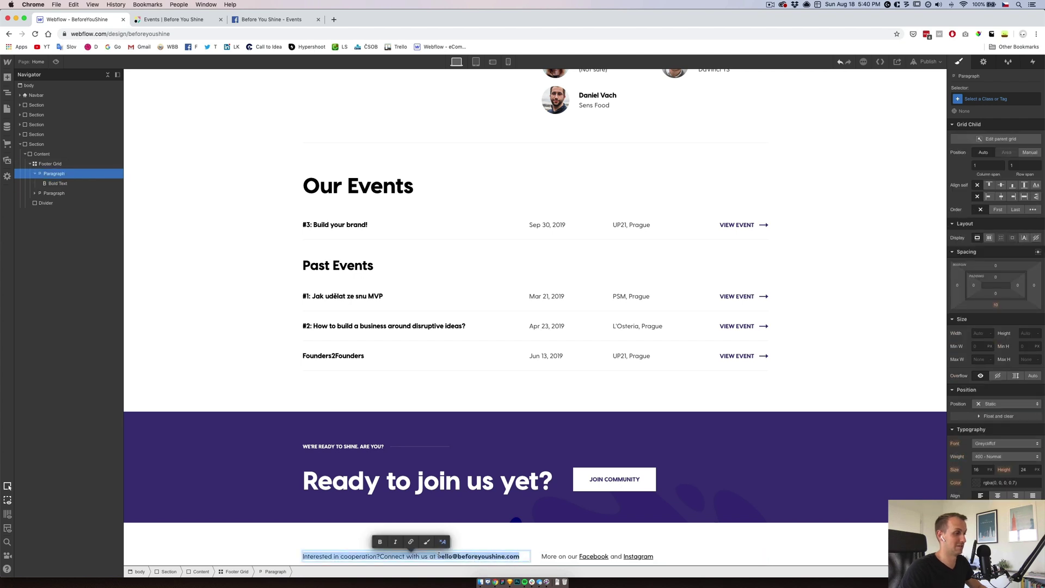
{"action": "left_click", "coordinate": [442, 541]}
Step: Paste 'Don't forget to follow us!' with Linkedin, Facebook and Instagram into the second footer paragraph
{"action": "left_click", "coordinate": [504, 581]}
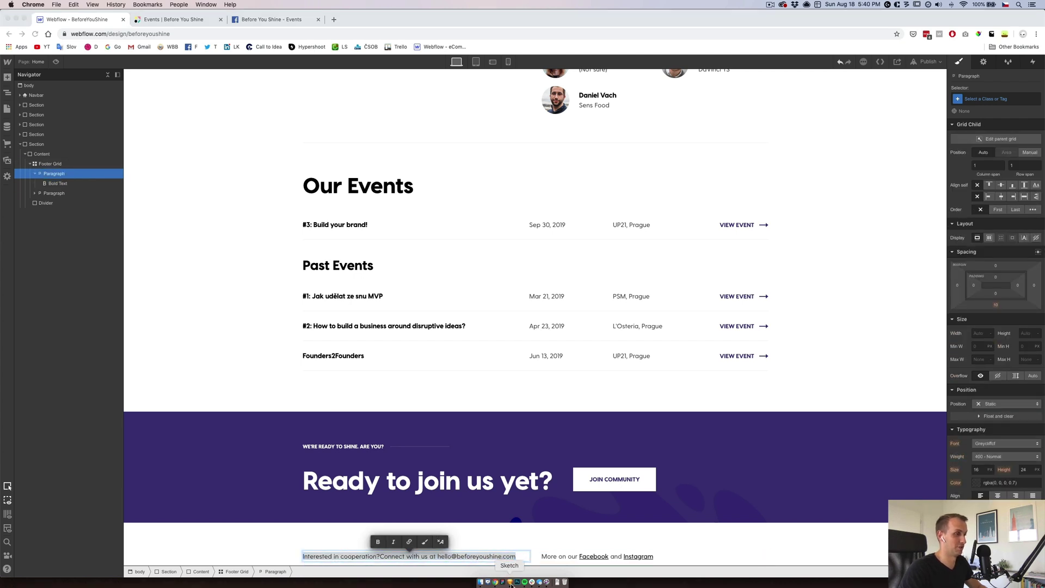
{"action": "left_click", "coordinate": [578, 395]}
{"action": "double_click", "coordinate": [578, 395]}
{"action": "key", "text": "super+a"}
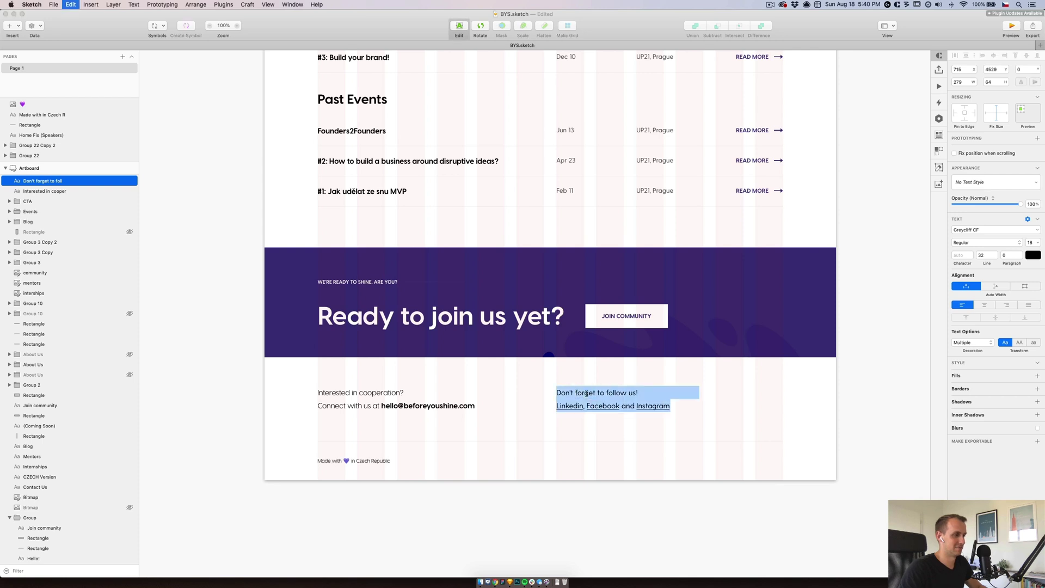
{"action": "left_click", "coordinate": [496, 581]}
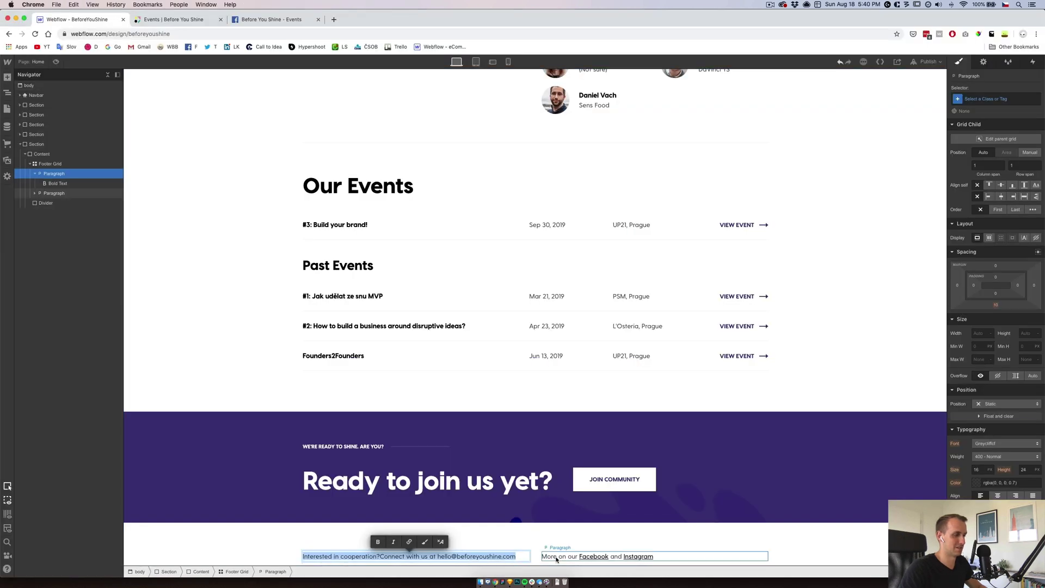
{"action": "left_click", "coordinate": [565, 558]}
{"action": "double_click", "coordinate": [565, 556]}
{"action": "key", "text": "super+a"}
{"action": "key", "text": "super+v"}
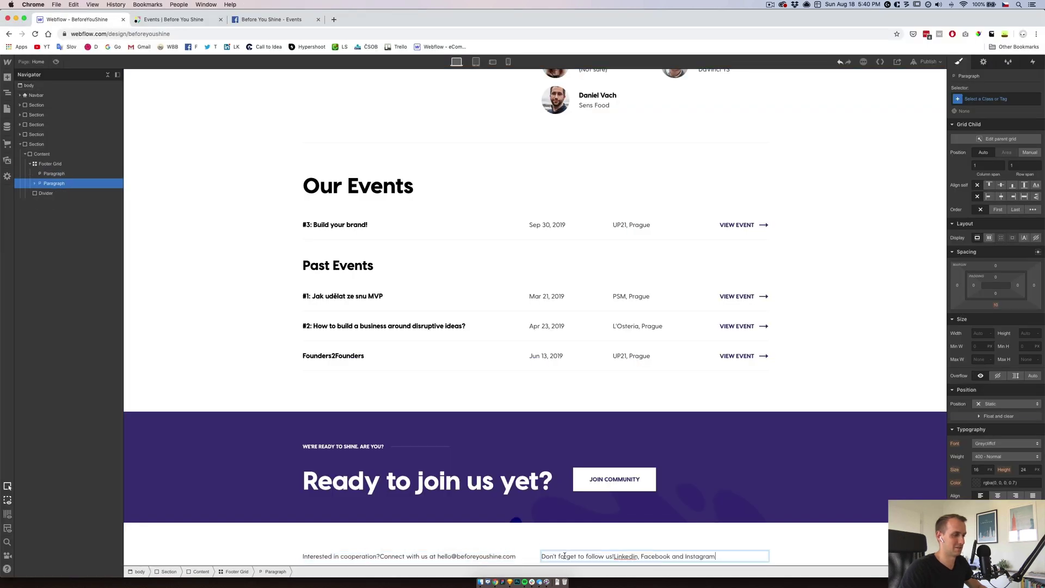
{"action": "left_click", "coordinate": [615, 556]}
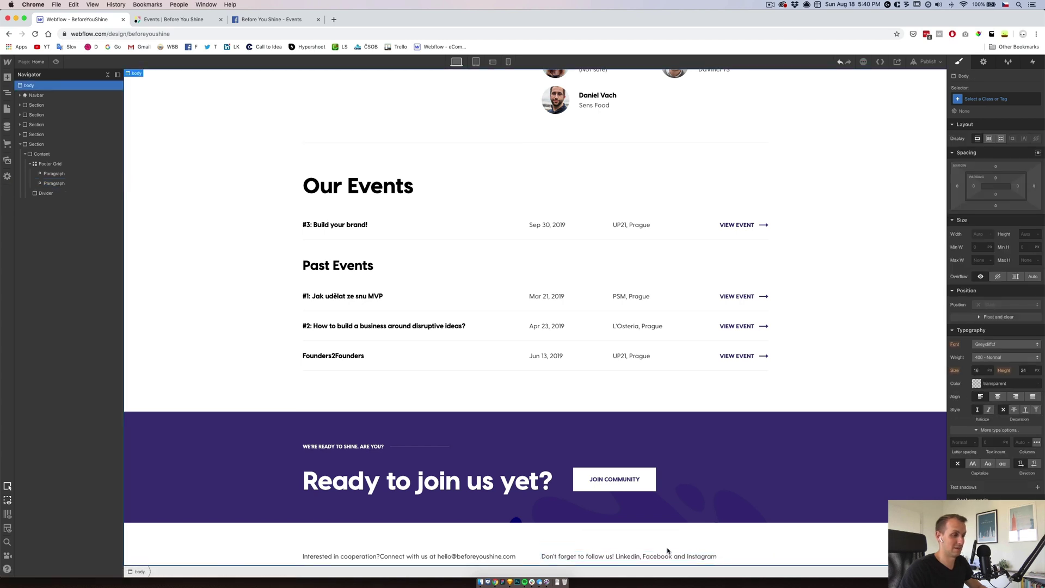
{"action": "key", "text": "Escape"}
{"action": "left_click", "coordinate": [617, 556]}
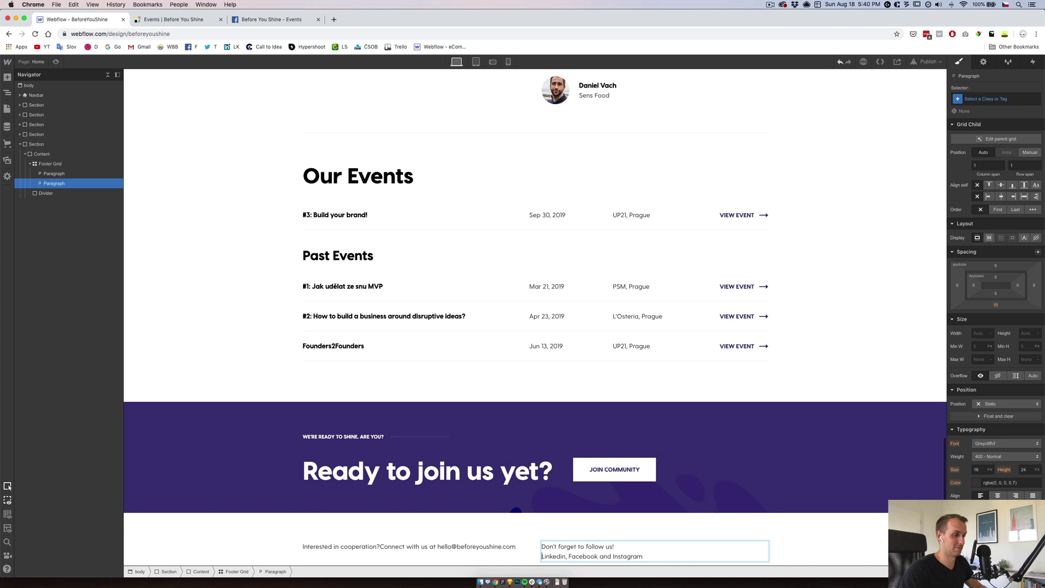
Step: Add a line break before 'Connect' in the first footer paragraph
{"action": "left_click", "coordinate": [412, 548]}
{"action": "double_click", "coordinate": [391, 546]}
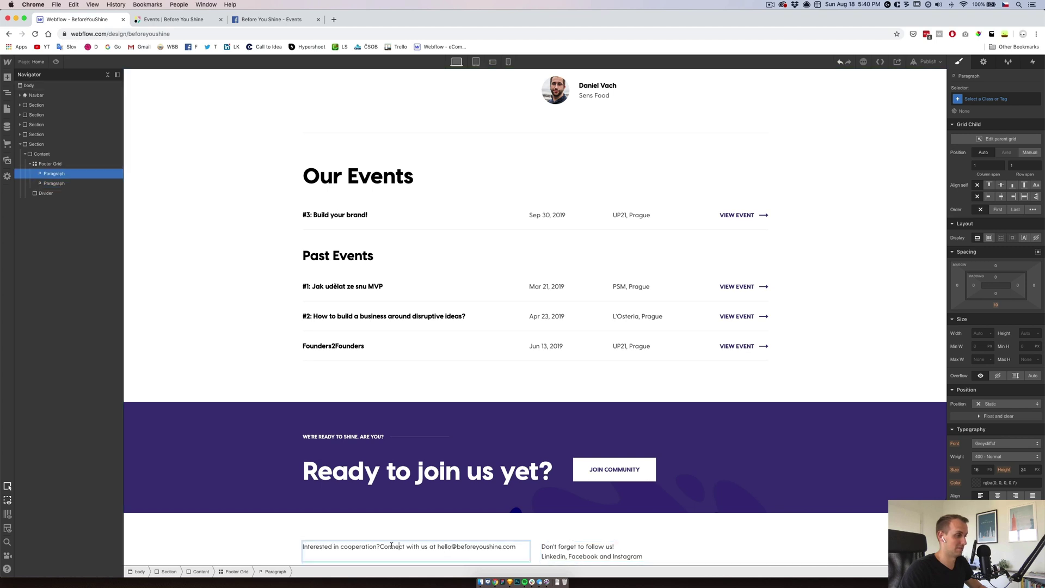
{"action": "key", "text": "shift+Return"}
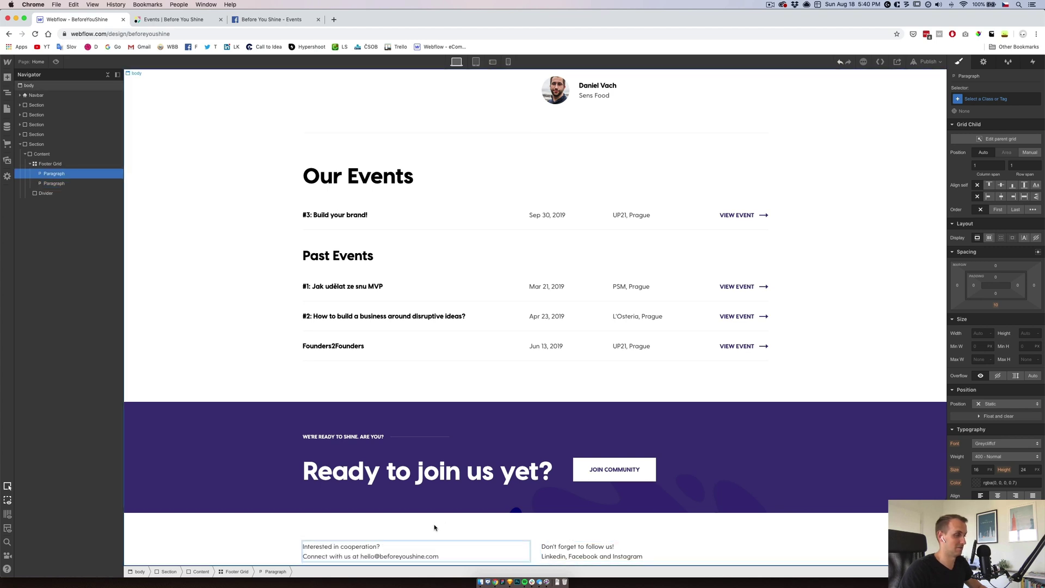
{"action": "key", "text": "Escape"}
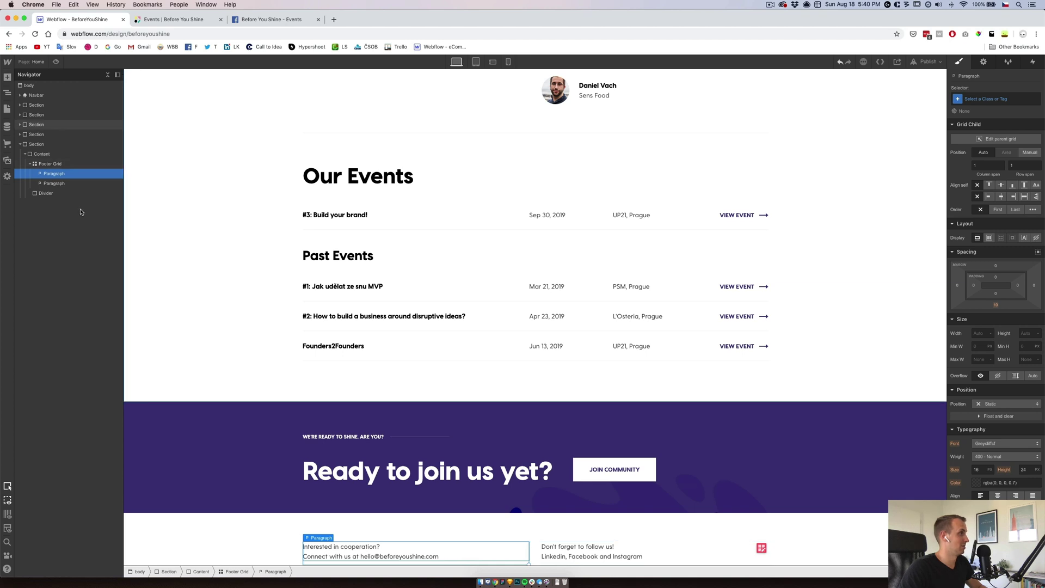
Step: Reset the Footer Grid's top margin to 0 and give it 70 px top and bottom padding
{"action": "left_click", "coordinate": [50, 164]}
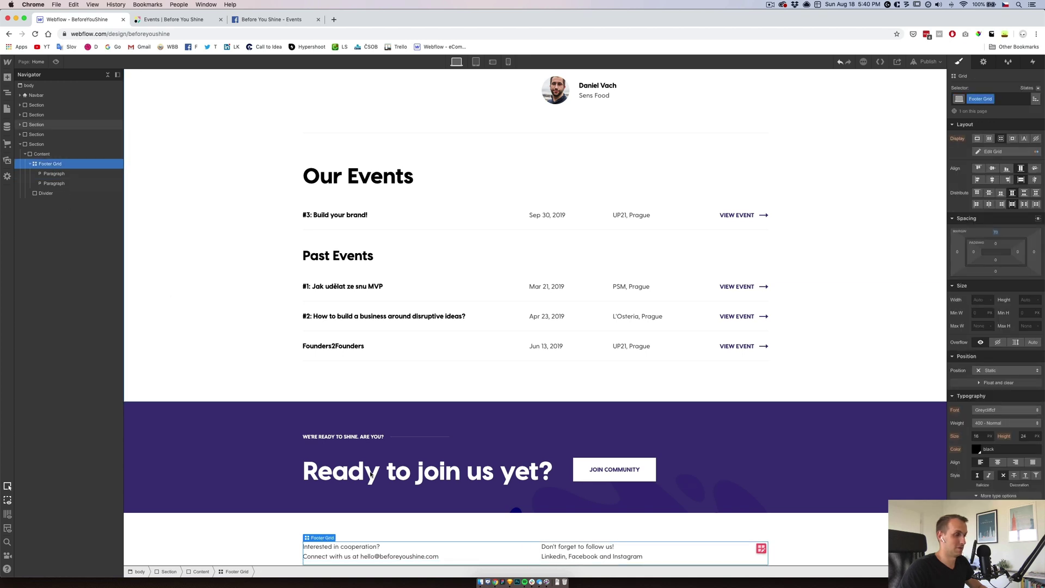
{"action": "left_click", "coordinate": [510, 582]}
{"action": "left_click", "coordinate": [410, 408]}
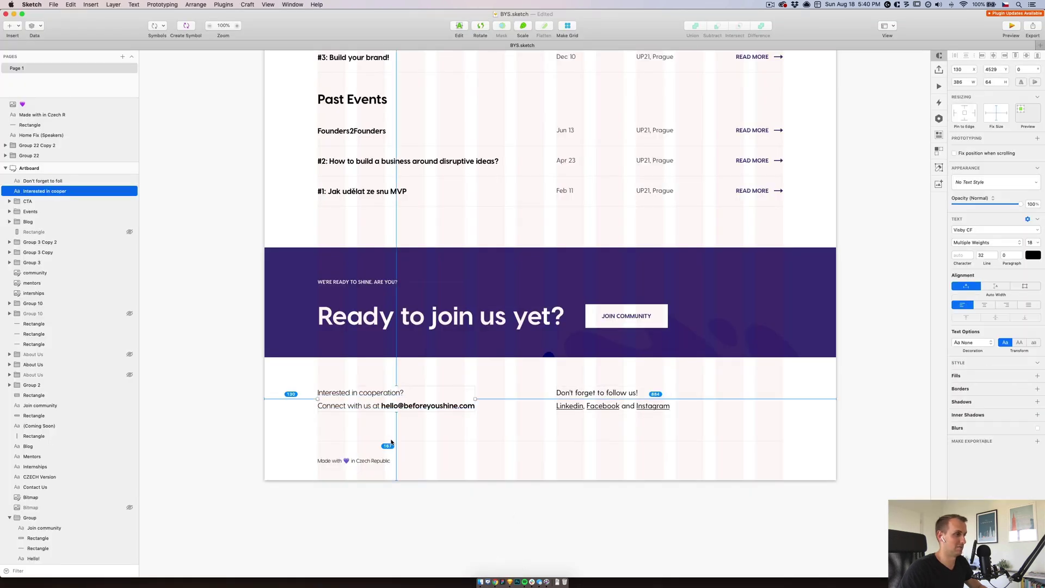
{"action": "left_click", "coordinate": [488, 581]}
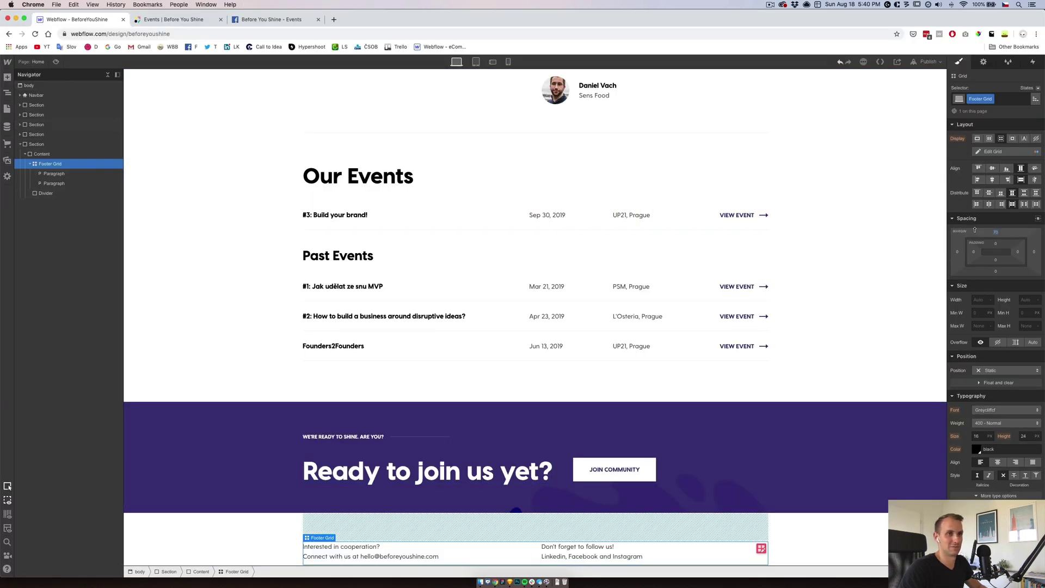
{"action": "left_click_drag", "start_coordinate": [995, 232], "coordinate": [995, 245]}
{"action": "left_click", "coordinate": [995, 245]}
{"action": "type", "text": "7"}
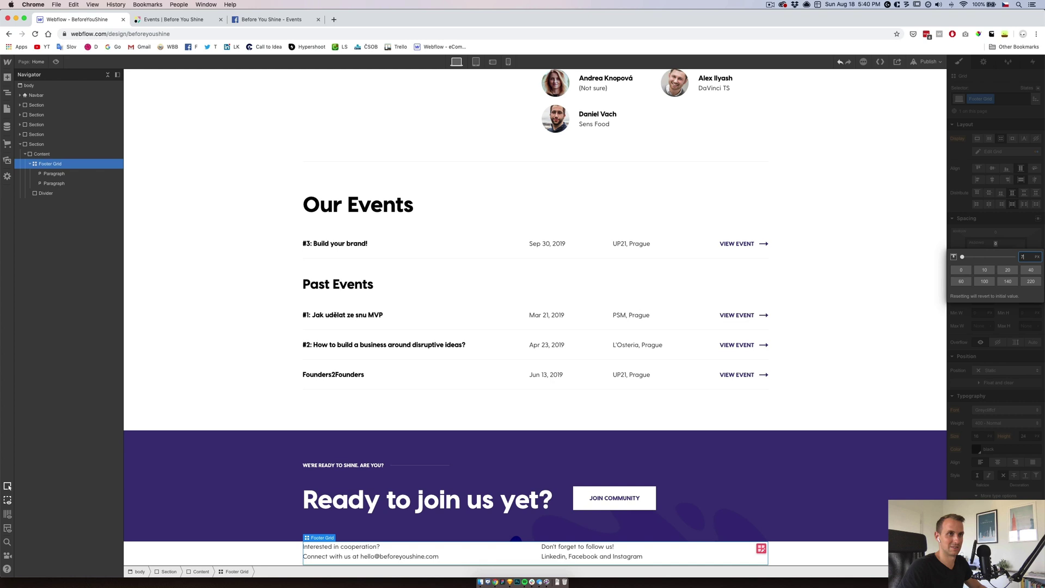
{"action": "type", "text": "0"}
{"action": "key", "text": "Return"}
{"action": "left_click", "coordinate": [995, 262]}
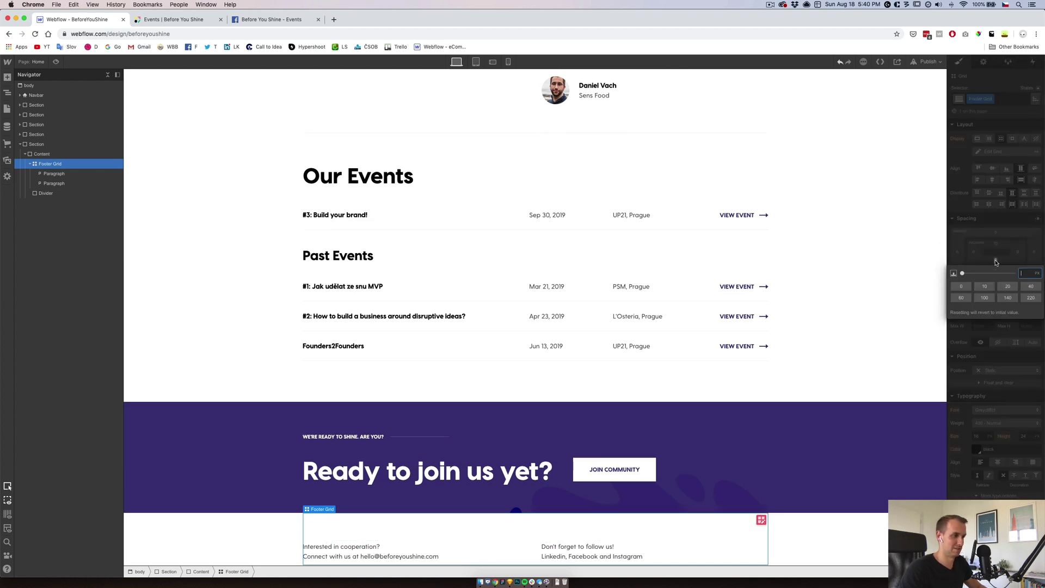
{"action": "type", "text": "70"}
{"action": "key", "text": "Return"}
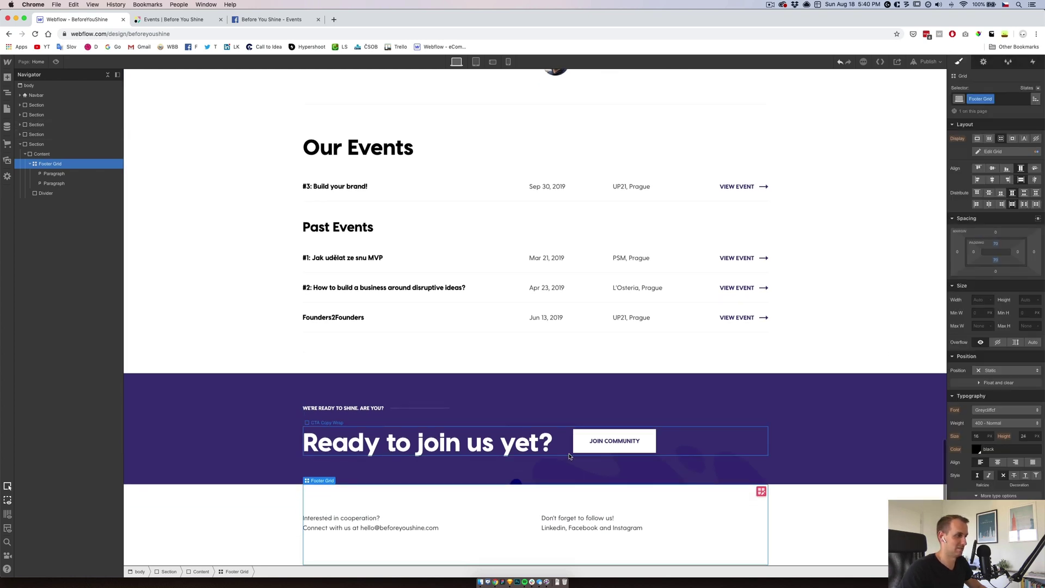
Step: Recheck the Footer Grid's 70 px bottom padding and compare the first paragraph with the Sketch design
{"action": "left_click", "coordinate": [381, 525]}
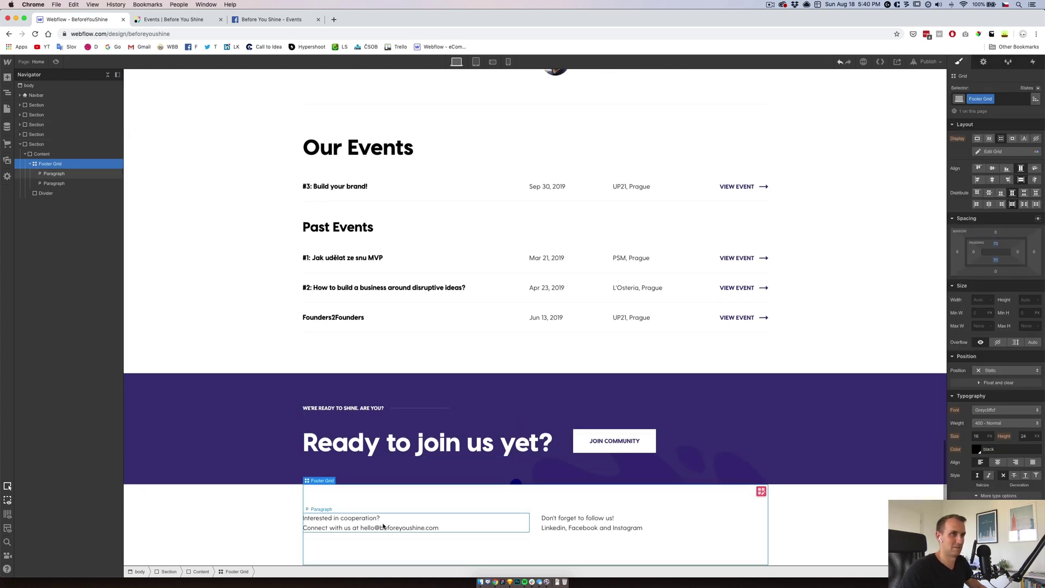
{"action": "left_click", "coordinate": [463, 511]}
{"action": "left_click", "coordinate": [995, 262]}
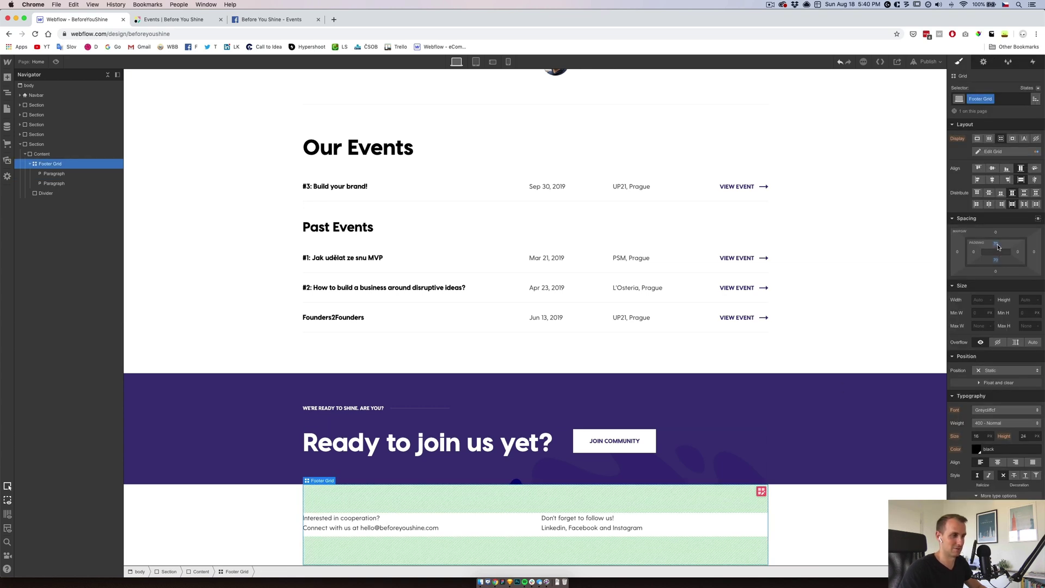
{"action": "left_click", "coordinate": [995, 257]}
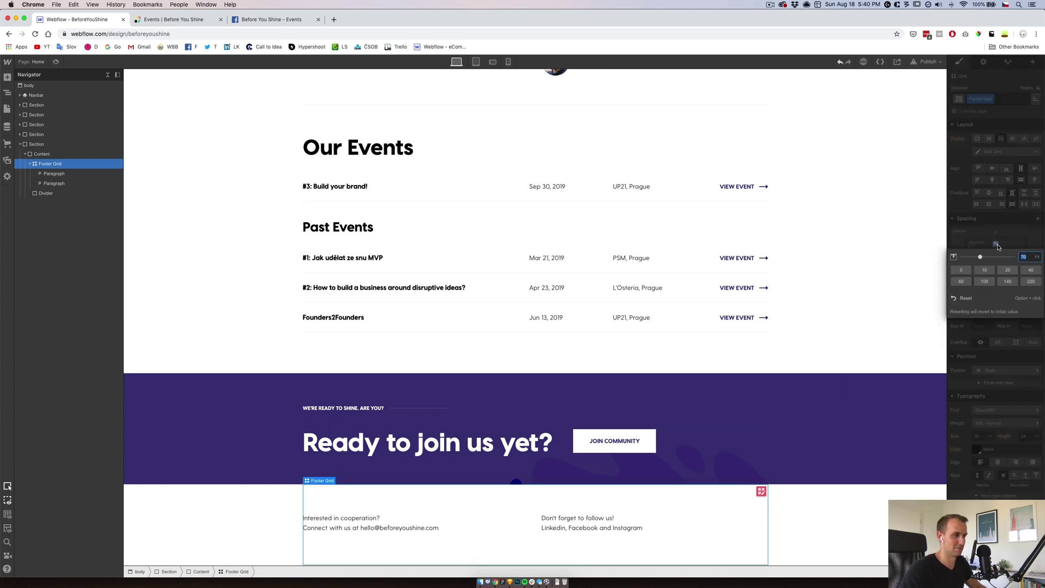
{"action": "left_click", "coordinate": [427, 531]}
{"action": "key", "text": "super+Tab"}
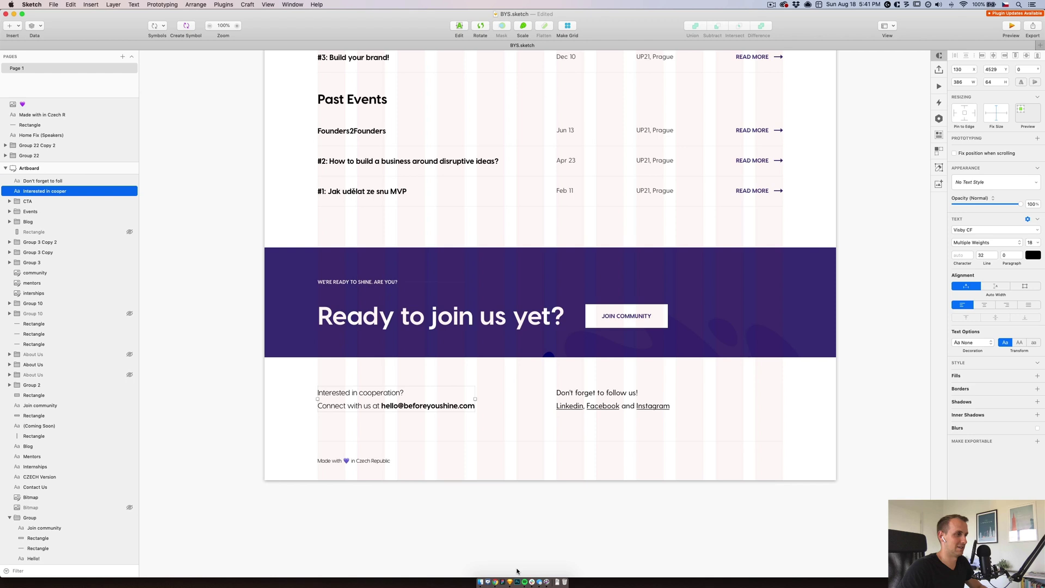
{"action": "left_click", "coordinate": [497, 582]}
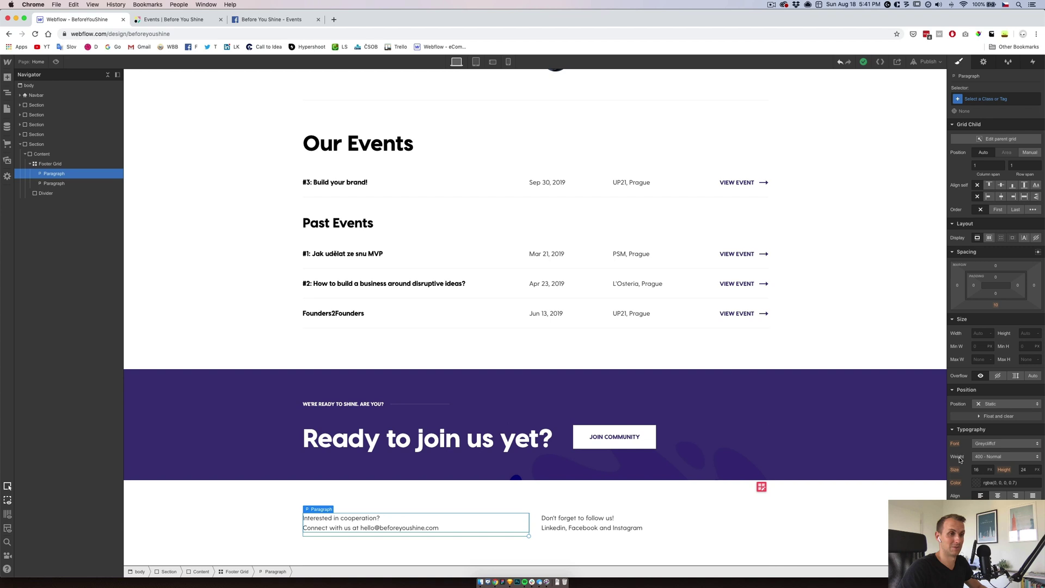
Step: Keep the Greycliffcf font, set 18 px size and 32 px line height, and name the class Footer Text
{"action": "left_click", "coordinate": [991, 449]}
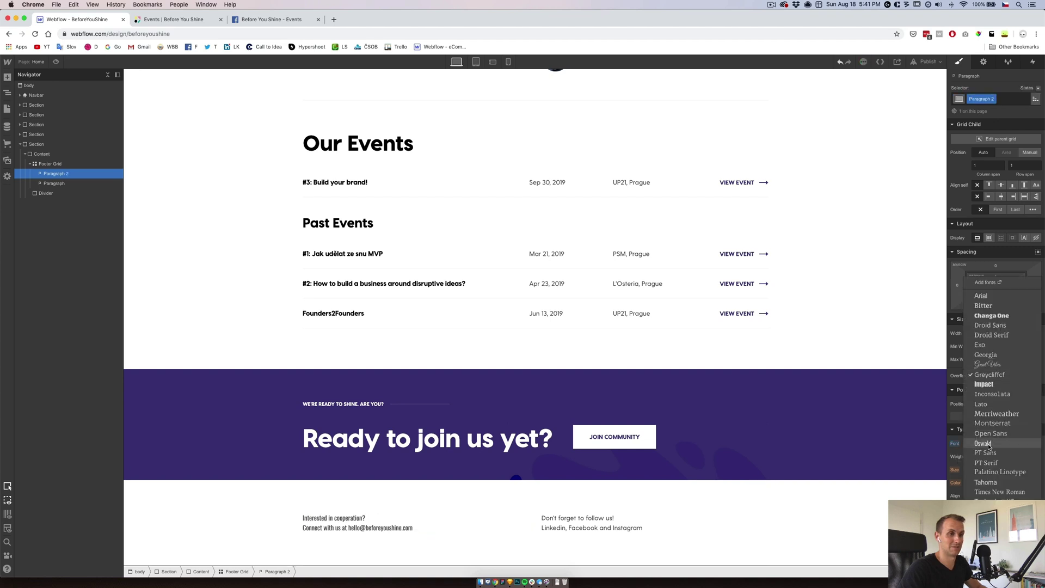
{"action": "left_click", "coordinate": [955, 455]}
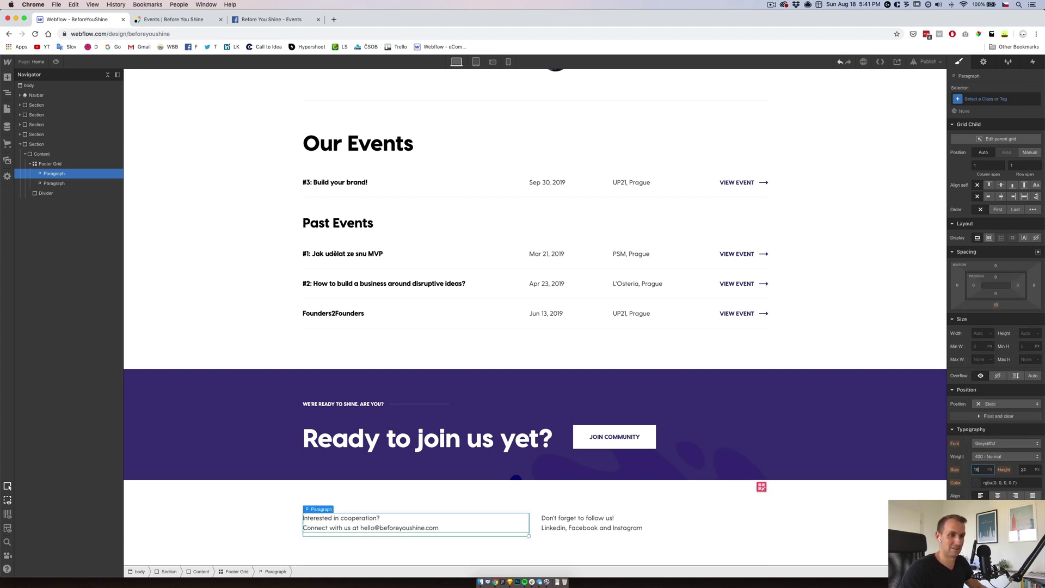
{"action": "type", "text": "18"}
{"action": "key", "text": "Tab"}
{"action": "type", "text": "32"}
{"action": "key", "text": "Return"}
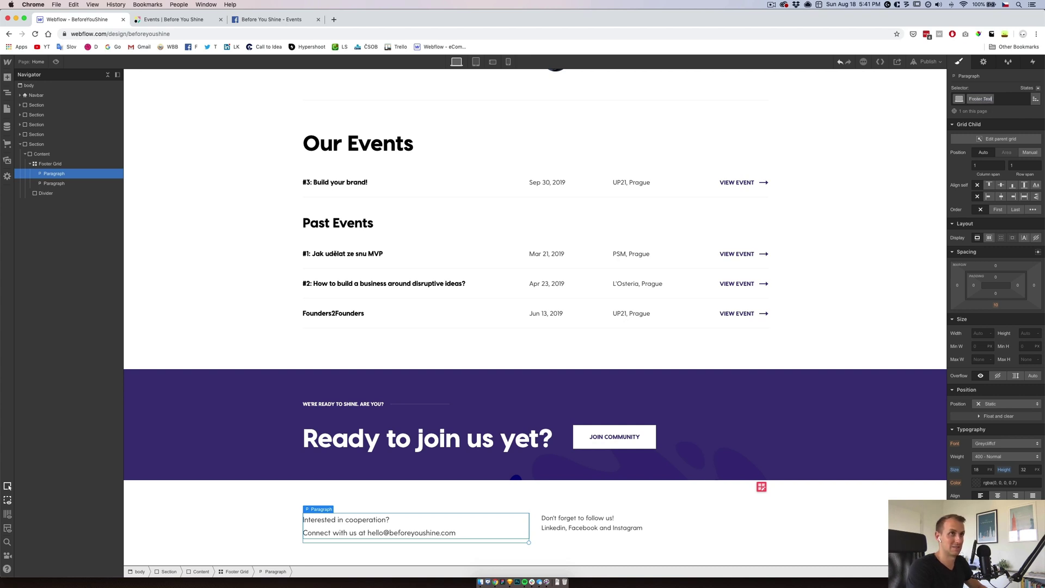
{"action": "key", "text": "Return"}
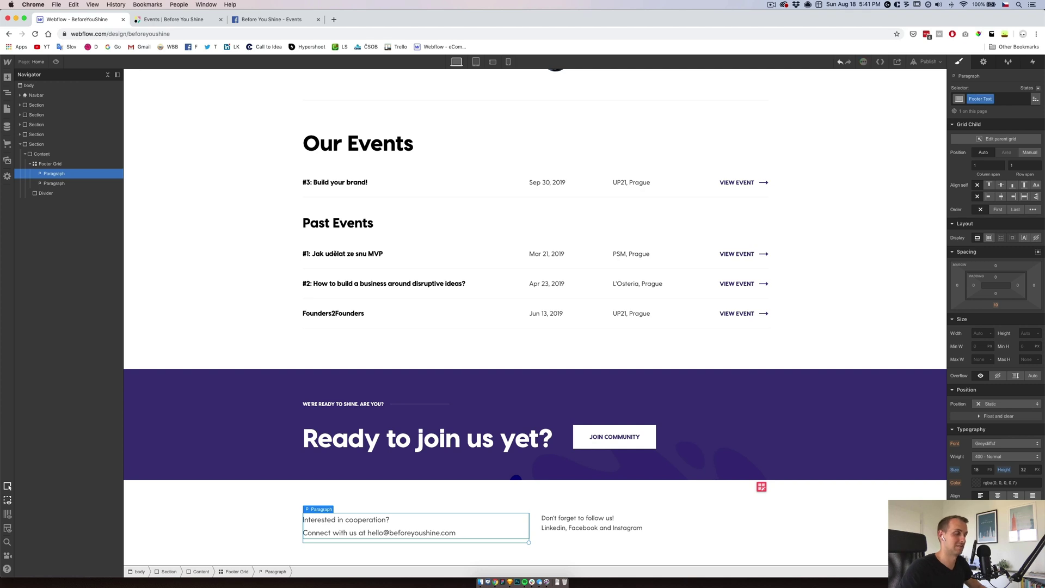
Step: Turn the e-mail address in the first footer paragraph into a link
{"action": "double_click", "coordinate": [377, 533]}
{"action": "left_click_drag", "start_coordinate": [369, 532], "coordinate": [452, 530]}
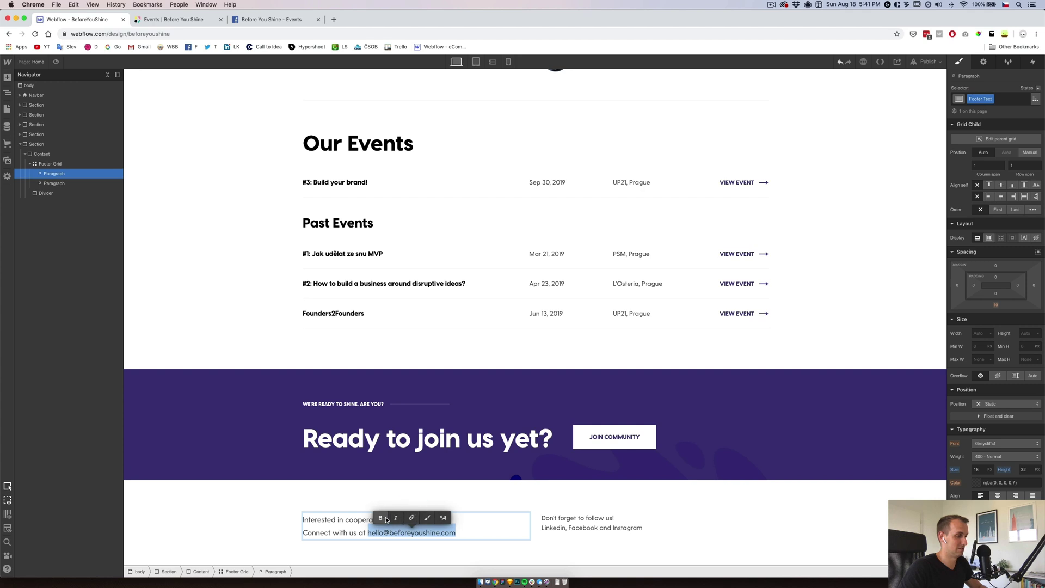
{"action": "left_click", "coordinate": [412, 517]}
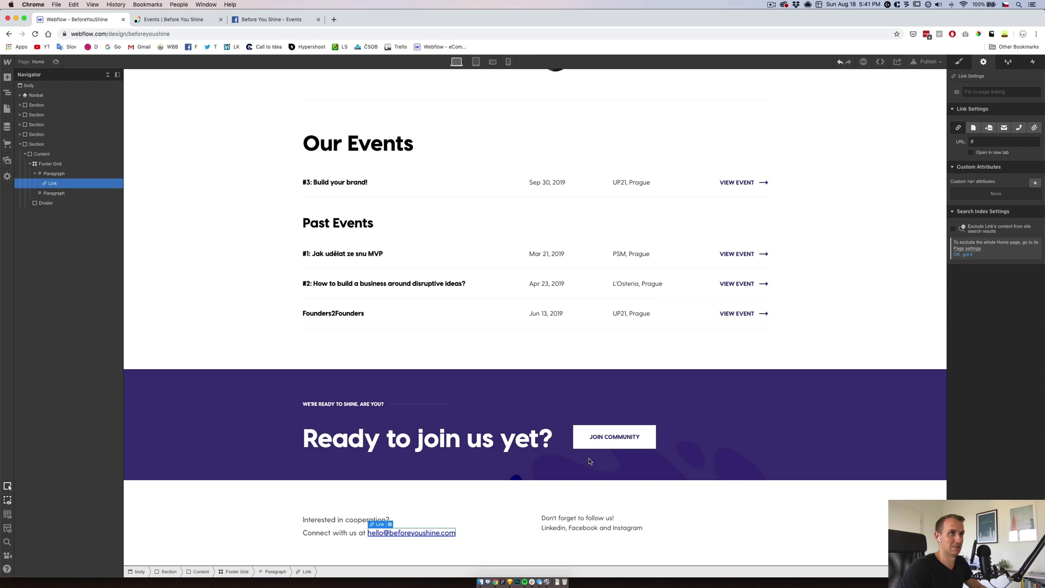
Step: Set the All Links tag's text colour to solid black
{"action": "left_click", "coordinate": [958, 62]}
{"action": "left_click", "coordinate": [980, 99]}
{"action": "left_click", "coordinate": [966, 216]}
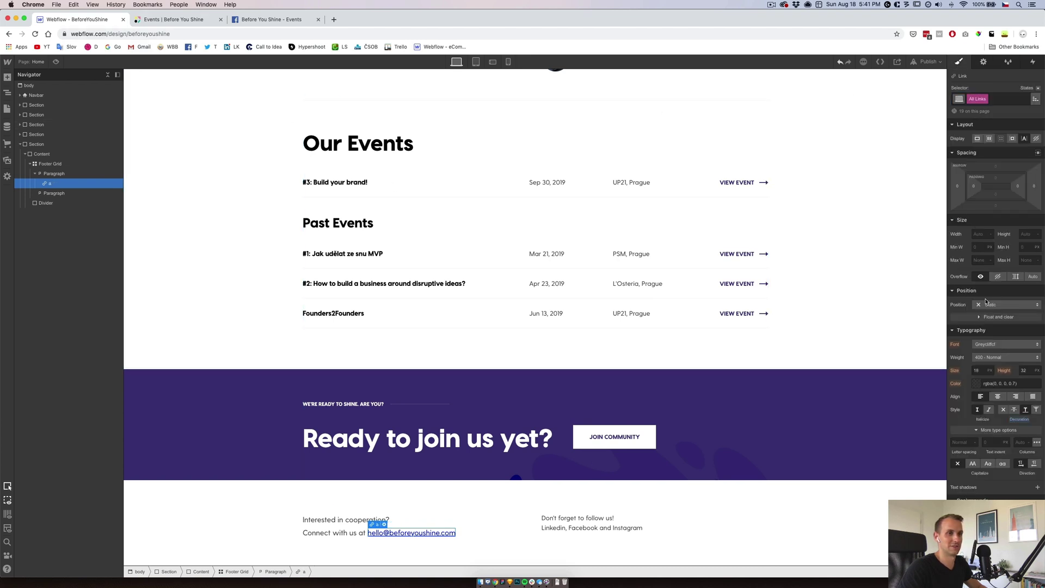
{"action": "left_click", "coordinate": [975, 384]}
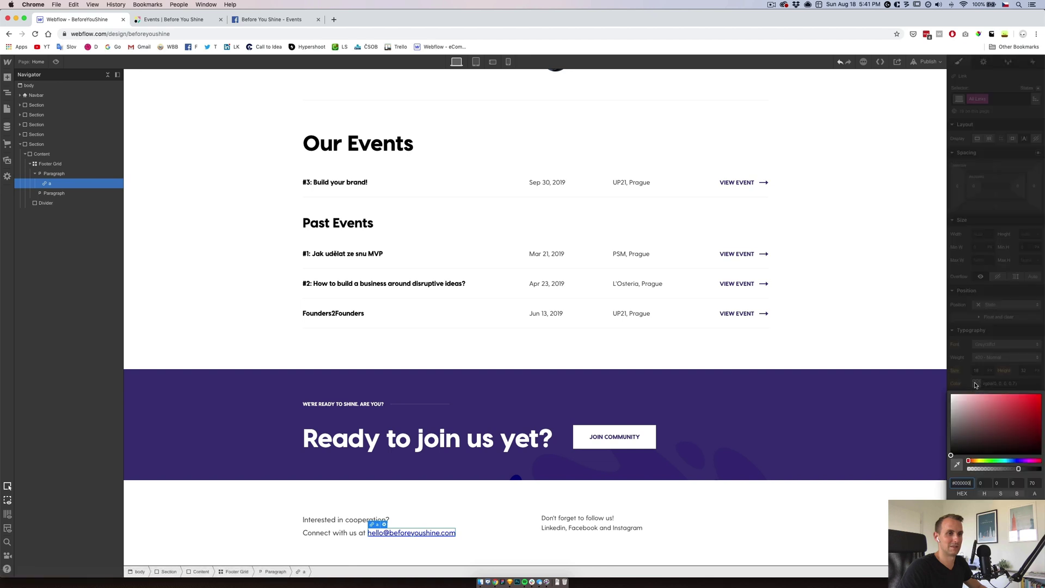
{"action": "left_click", "coordinate": [993, 377]}
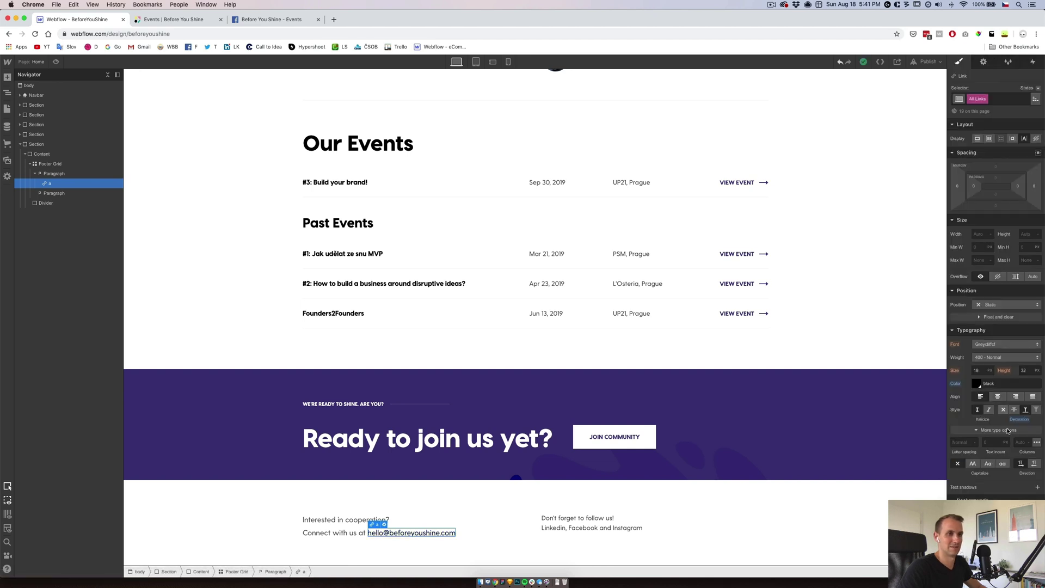
{"action": "left_click", "coordinate": [735, 406]}
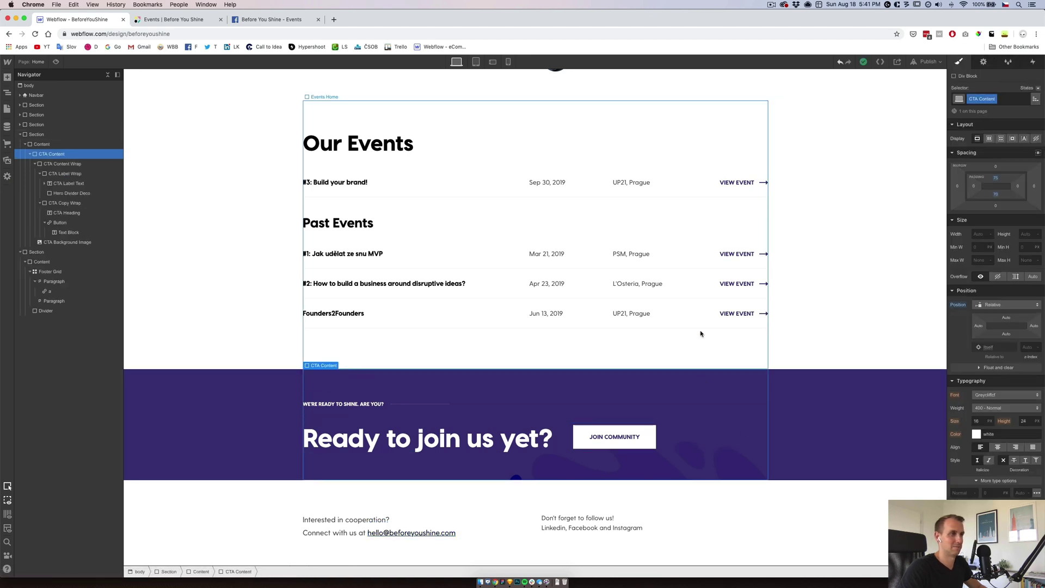
{"action": "scroll", "coordinate": [680, 305], "scroll_direction": "up", "scroll_amount": 6}
{"action": "scroll", "coordinate": [648, 265], "scroll_direction": "up", "scroll_amount": 6}
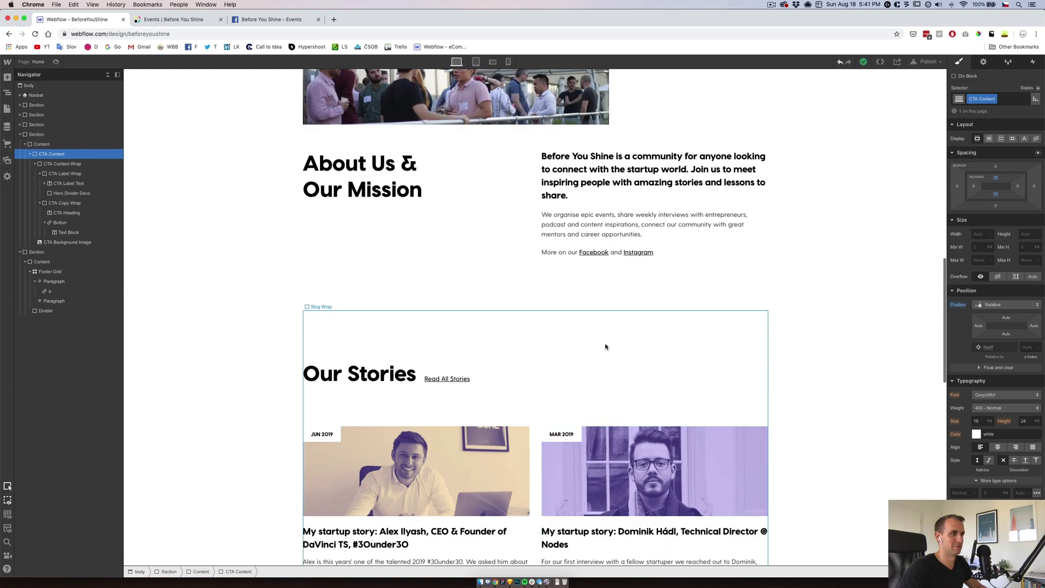
{"action": "left_click", "coordinate": [593, 252]}
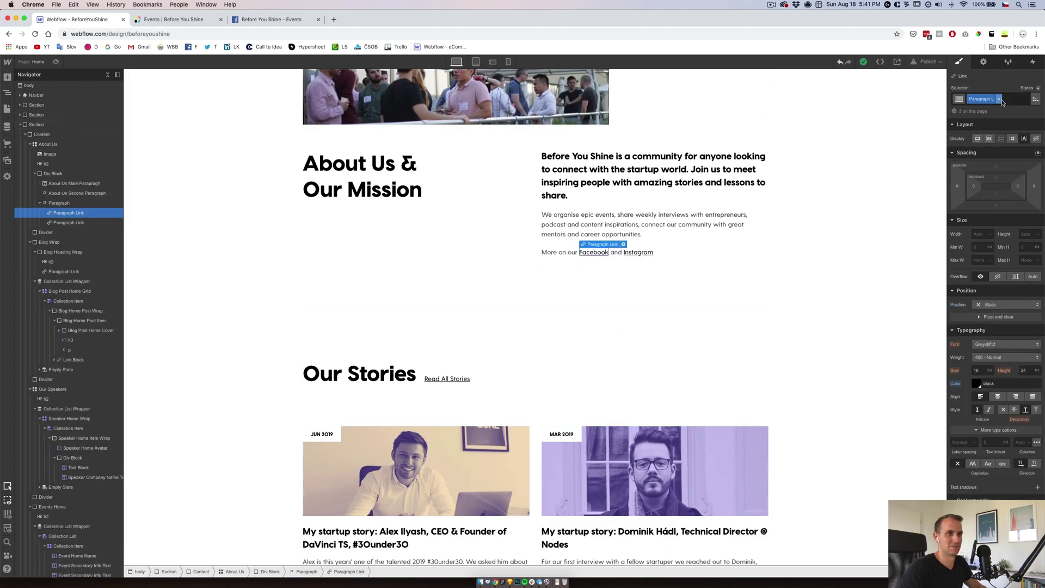
{"action": "left_click", "coordinate": [637, 252]}
{"action": "scroll", "coordinate": [508, 354], "scroll_direction": "down", "scroll_amount": 7}
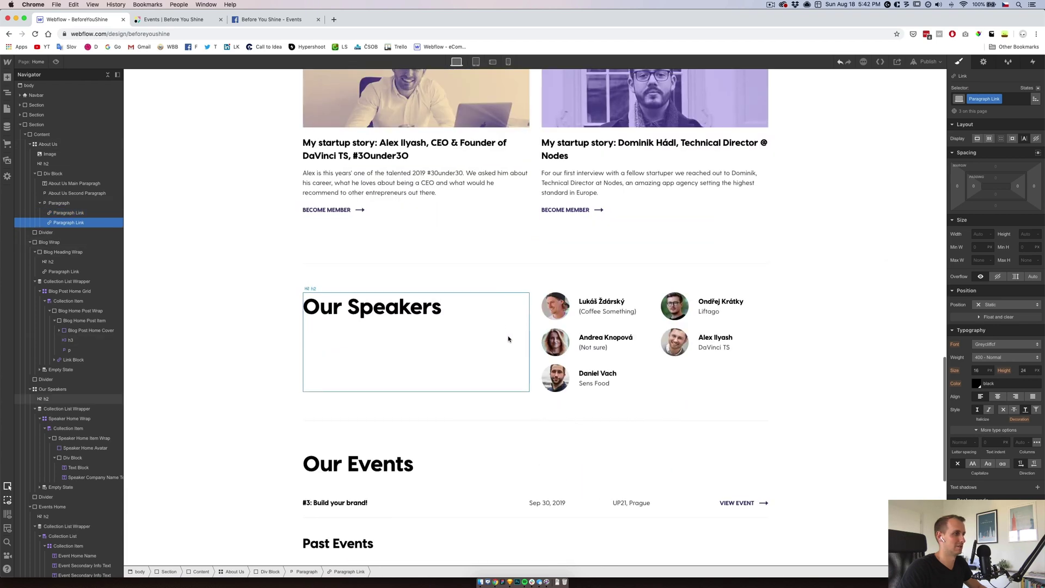
{"action": "scroll", "coordinate": [427, 363], "scroll_direction": "up", "scroll_amount": 5}
{"action": "left_click", "coordinate": [447, 262]}
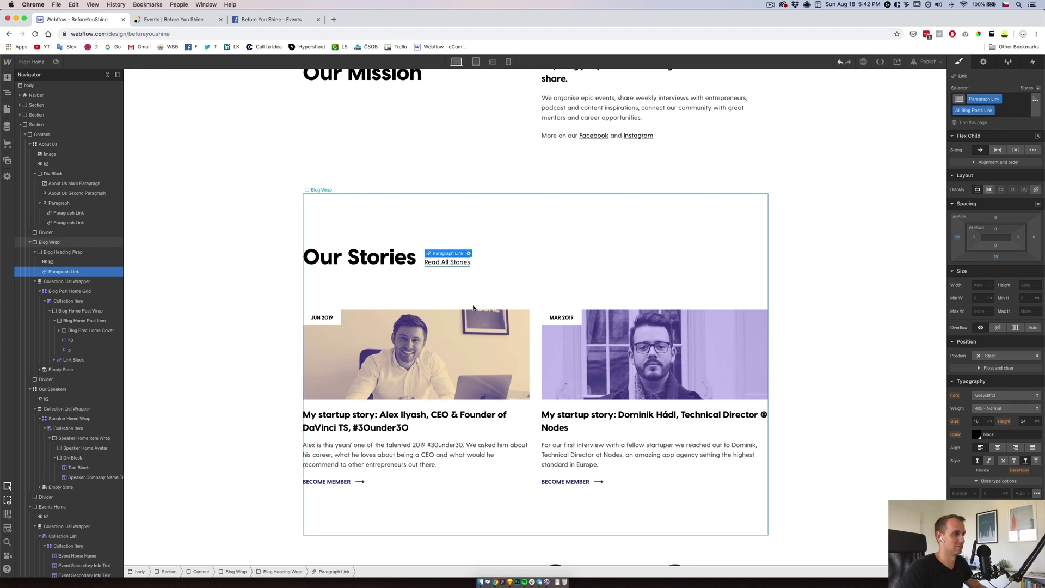
{"action": "scroll", "coordinate": [471, 315], "scroll_direction": "down", "scroll_amount": 6}
{"action": "scroll", "coordinate": [471, 315], "scroll_direction": "down", "scroll_amount": 4}
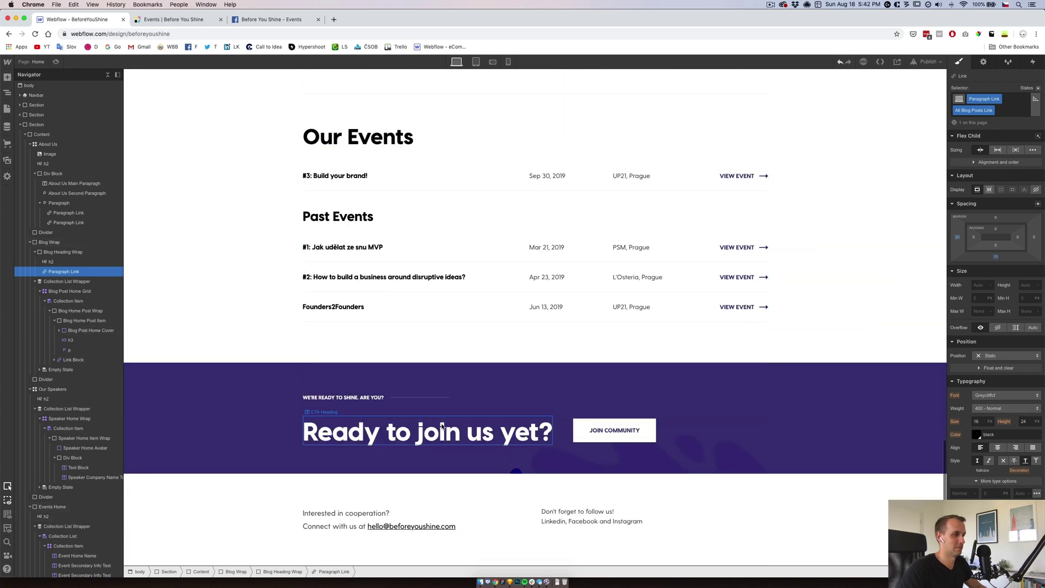
Step: Apply the Paragraph Link class to the footer e-mail link
{"action": "left_click", "coordinate": [436, 527]}
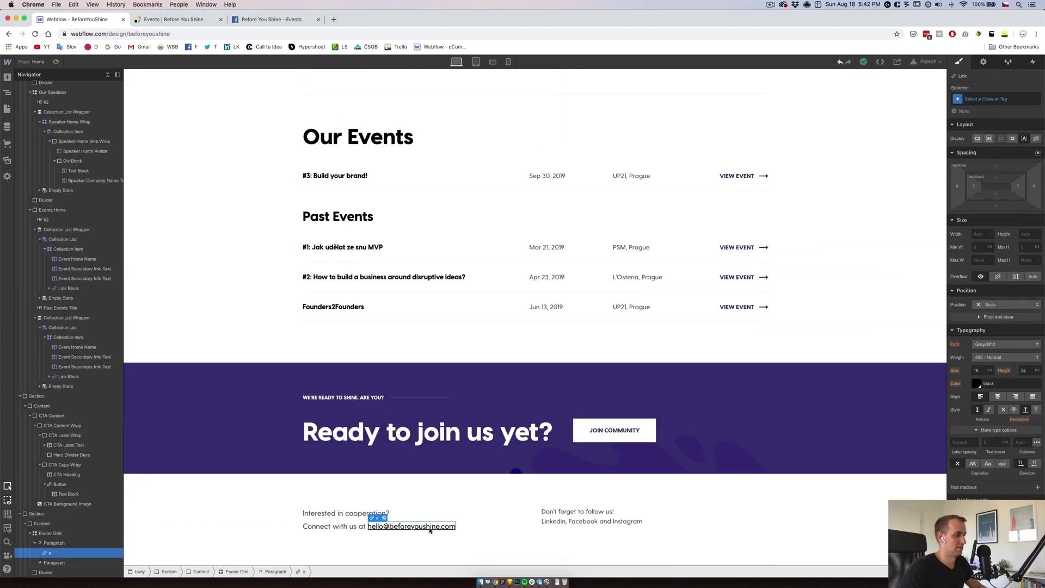
{"action": "scroll", "coordinate": [423, 255], "scroll_direction": "up", "scroll_amount": 8}
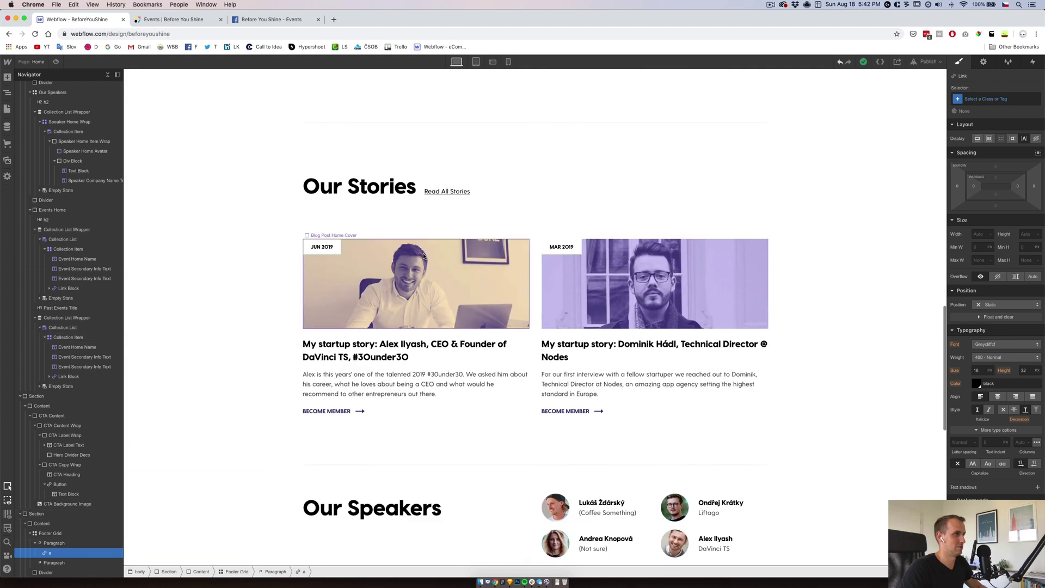
{"action": "scroll", "coordinate": [423, 256], "scroll_direction": "up", "scroll_amount": 1}
{"action": "left_click", "coordinate": [438, 208]}
{"action": "scroll", "coordinate": [445, 401], "scroll_direction": "down", "scroll_amount": 5}
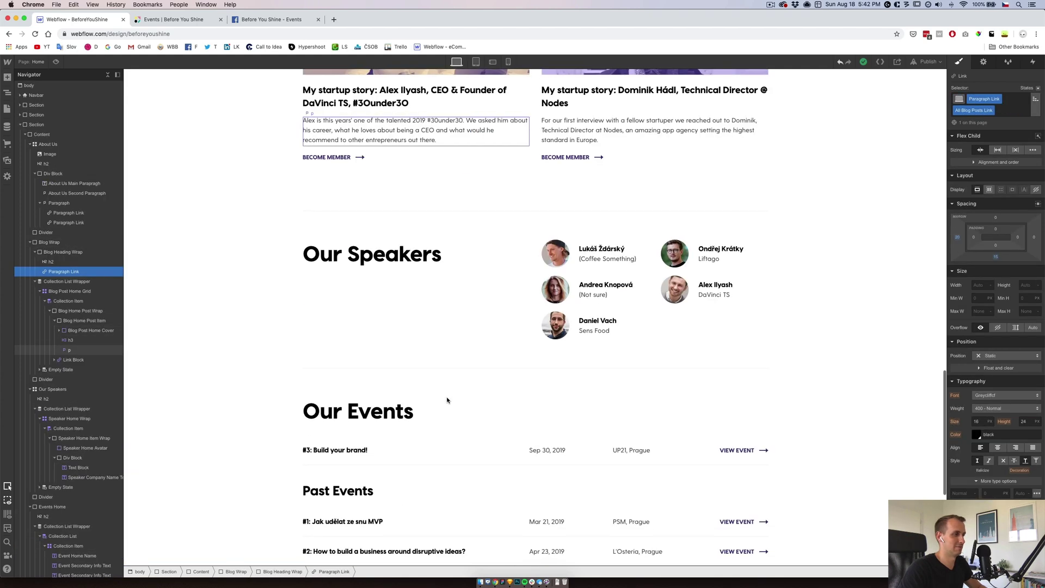
{"action": "scroll", "coordinate": [447, 400], "scroll_direction": "down", "scroll_amount": 5}
{"action": "left_click", "coordinate": [439, 527]}
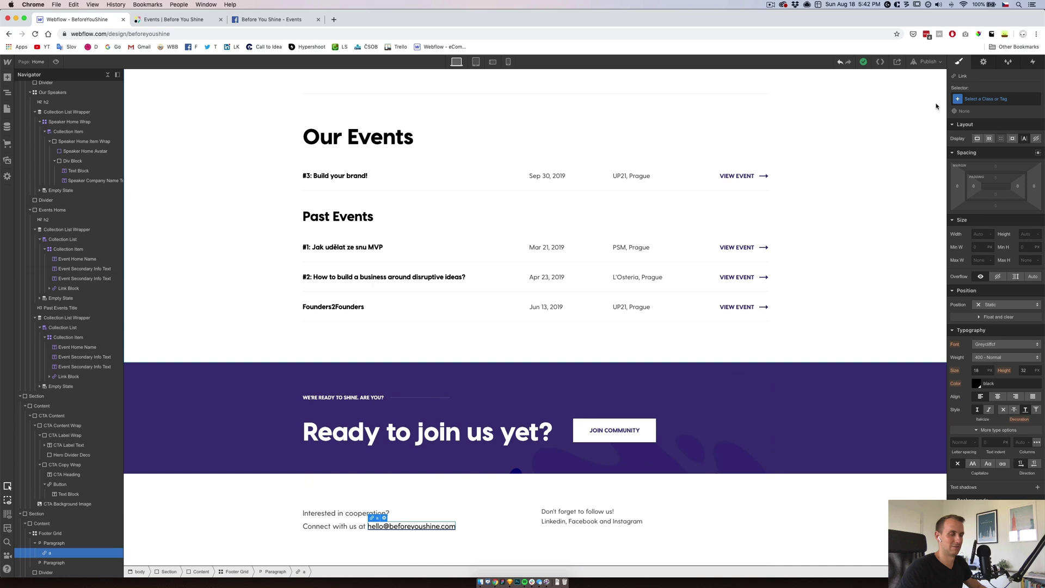
{"action": "left_click", "coordinate": [985, 99]}
{"action": "type", "text": "Para"}
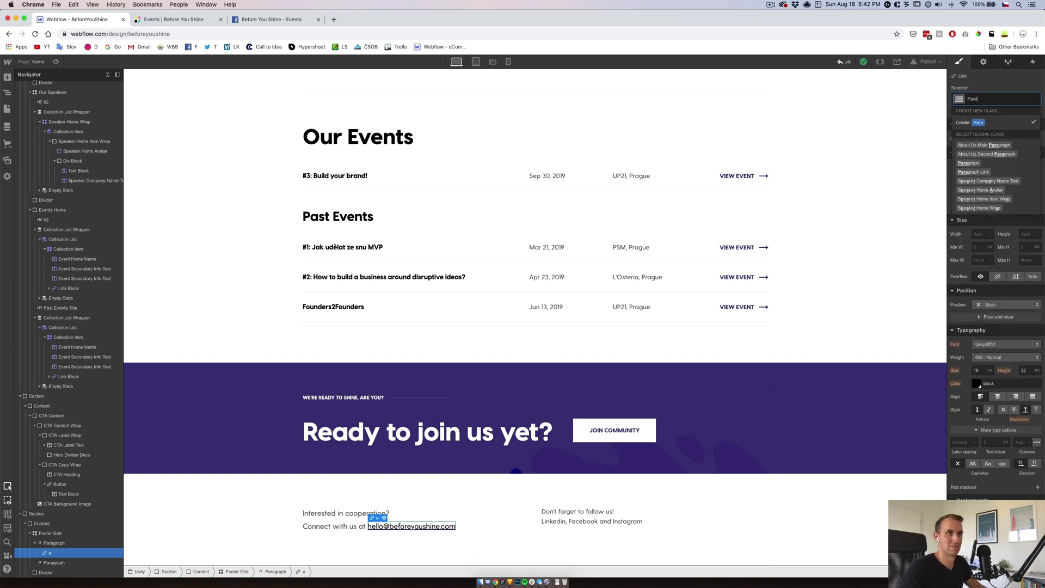
{"action": "left_click", "coordinate": [973, 172]}
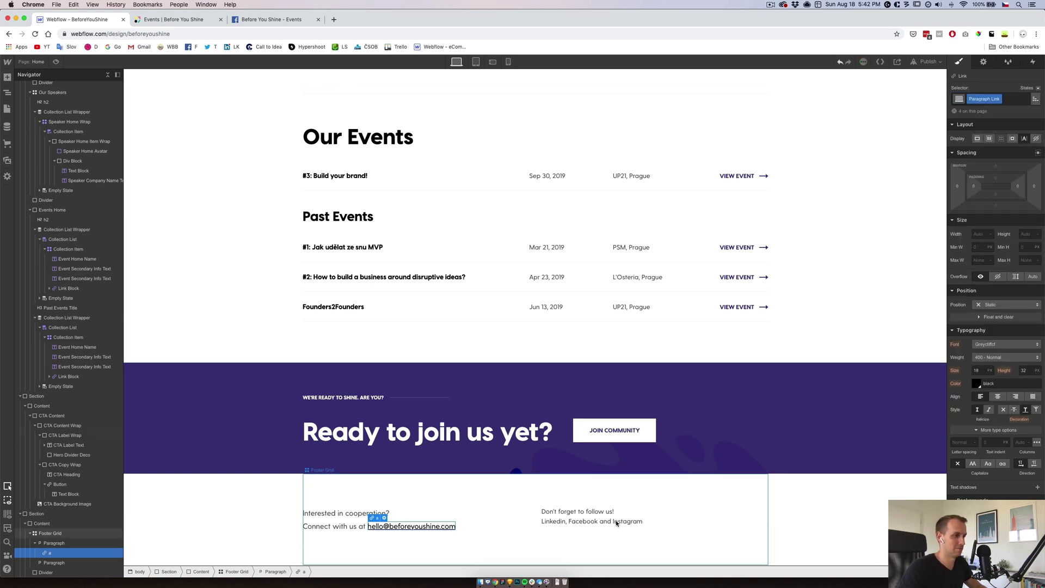
Step: Apply the Footer Text class to the right footer paragraph, matching the left one
{"action": "left_click", "coordinate": [577, 520]}
{"action": "double_click", "coordinate": [556, 521]}
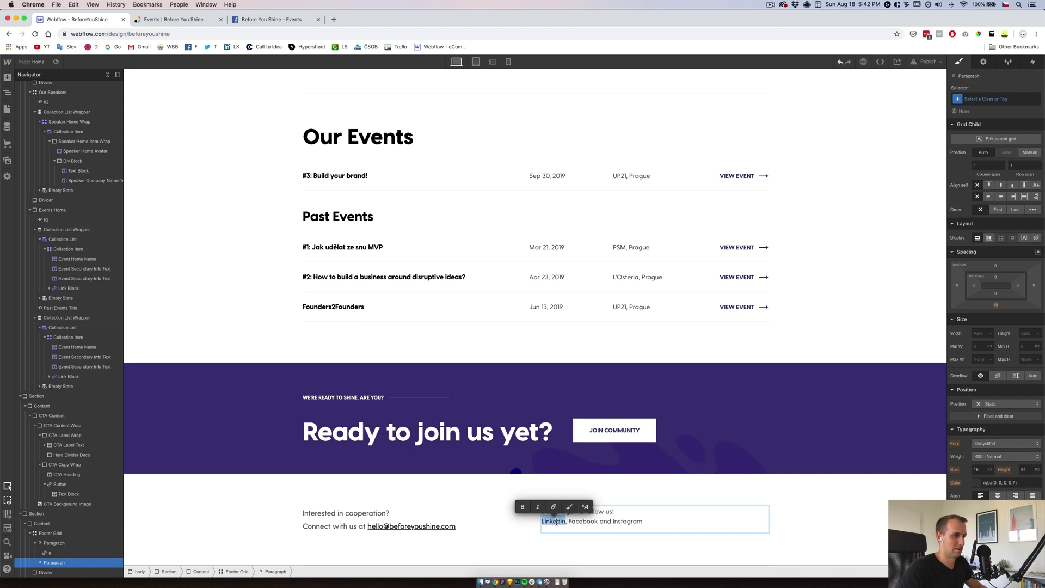
{"action": "left_click", "coordinate": [517, 527]}
{"action": "left_click", "coordinate": [420, 527]}
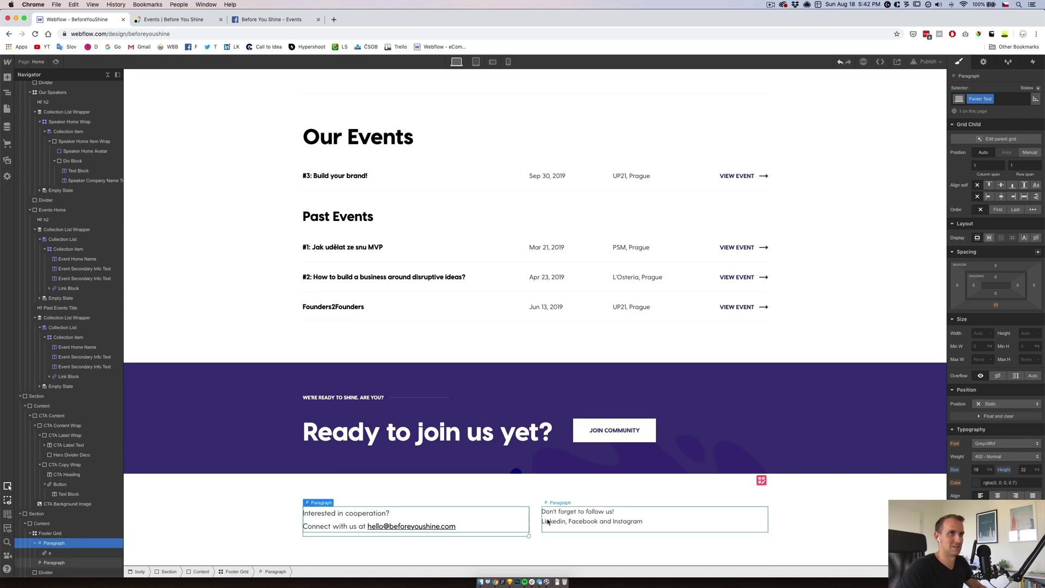
{"action": "left_click", "coordinate": [552, 520]}
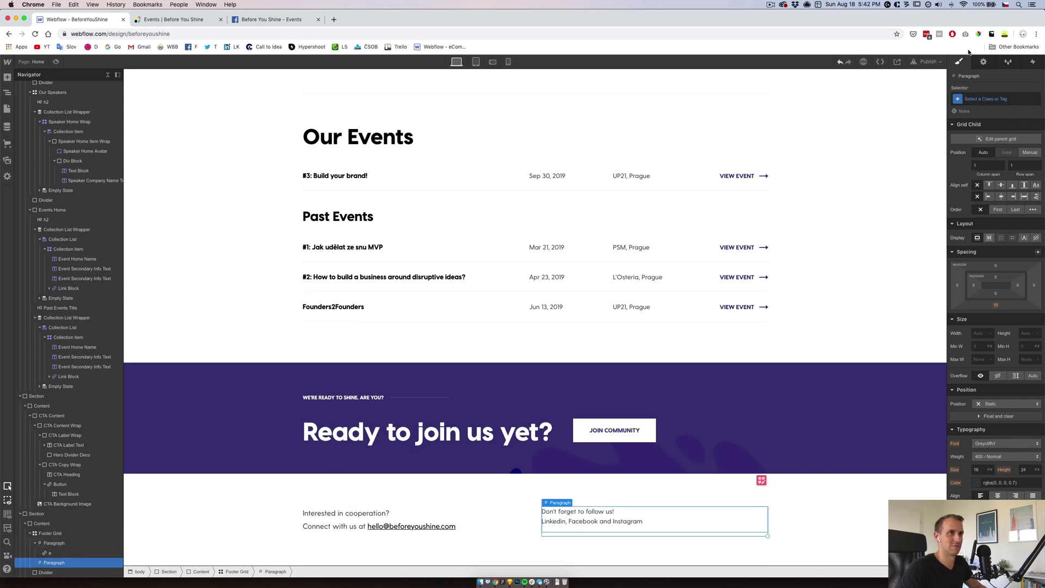
{"action": "left_click", "coordinate": [977, 97]}
{"action": "type", "text": "Foote"}
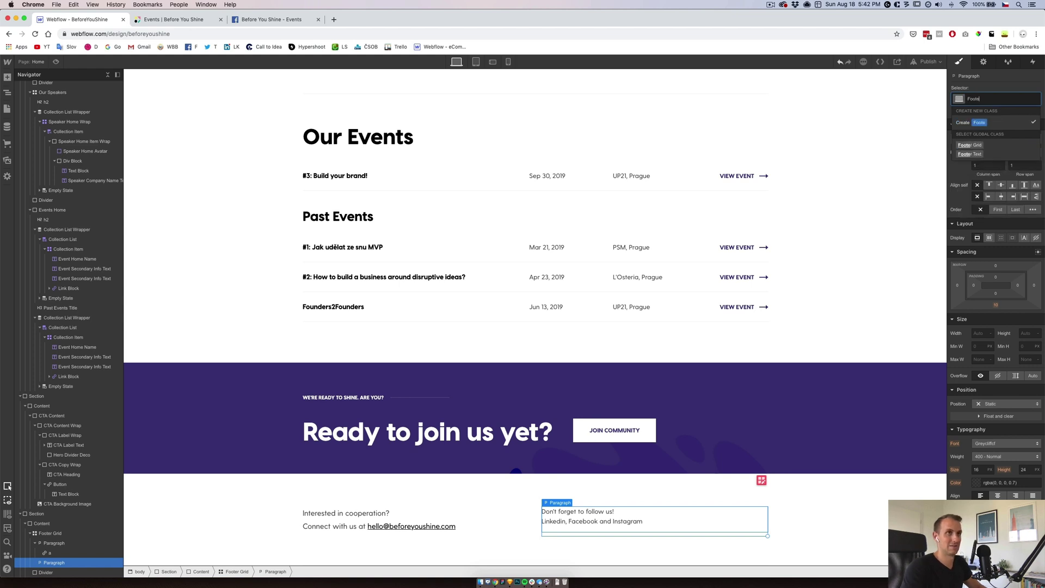
{"action": "type", "text": "r"}
{"action": "key", "text": "Down"}
{"action": "key", "text": "Down"}
{"action": "key", "text": "Return"}
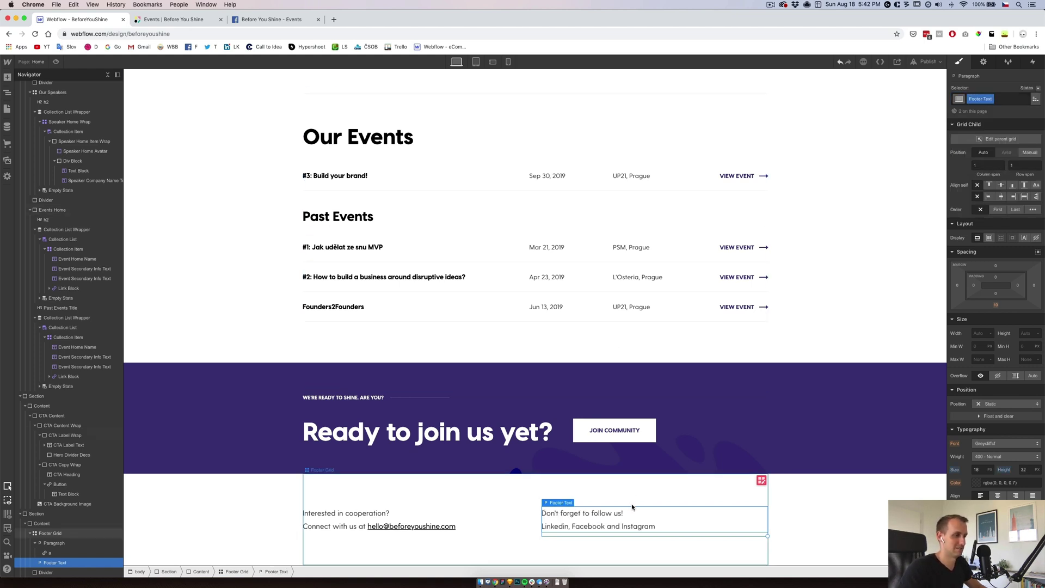
Step: Turn Linkedin, Facebook and Instagram in the follow-us paragraph into links
{"action": "double_click", "coordinate": [563, 527]}
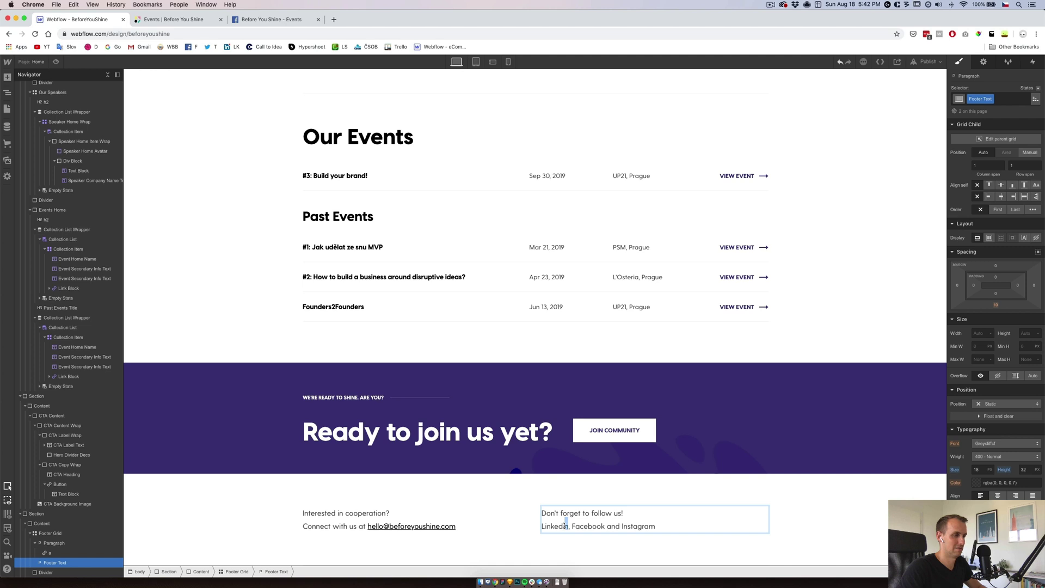
{"action": "left_click", "coordinate": [569, 509]}
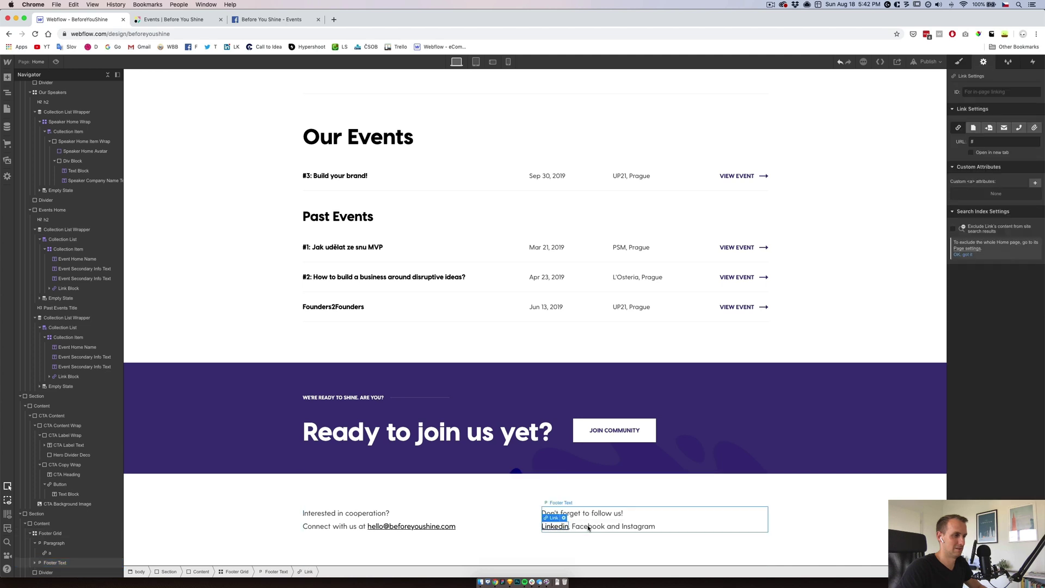
{"action": "left_click", "coordinate": [588, 525]}
{"action": "double_click", "coordinate": [587, 526]}
{"action": "left_click", "coordinate": [591, 512]}
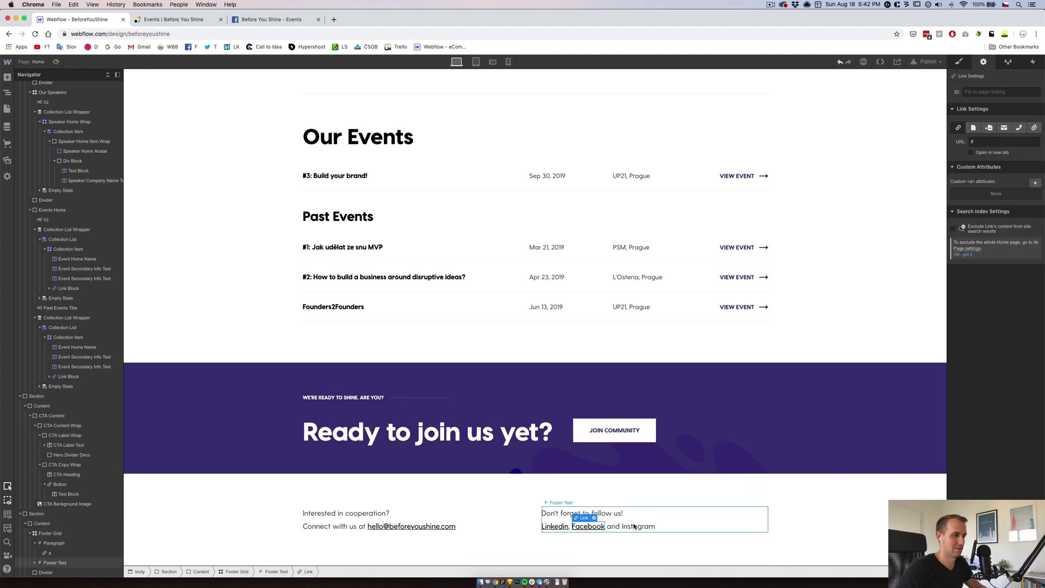
{"action": "left_click", "coordinate": [631, 525]}
{"action": "double_click", "coordinate": [631, 525]}
{"action": "left_click", "coordinate": [638, 511]}
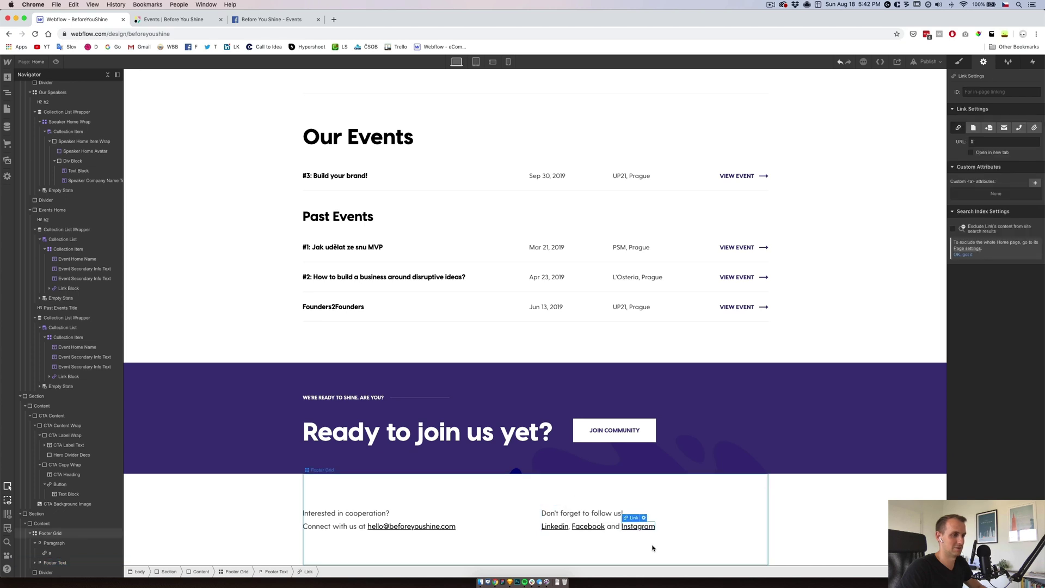
Step: Give the Instagram, Facebook and Linkedin links the Paragraph Link class
{"action": "left_click", "coordinate": [960, 62]}
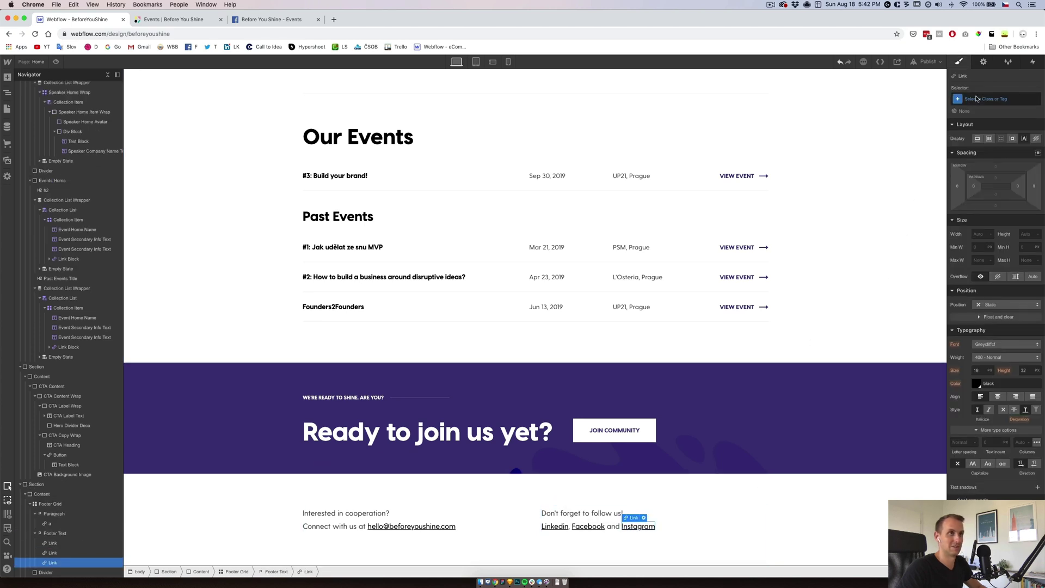
{"action": "left_click", "coordinate": [977, 98]}
{"action": "type", "text": "para"}
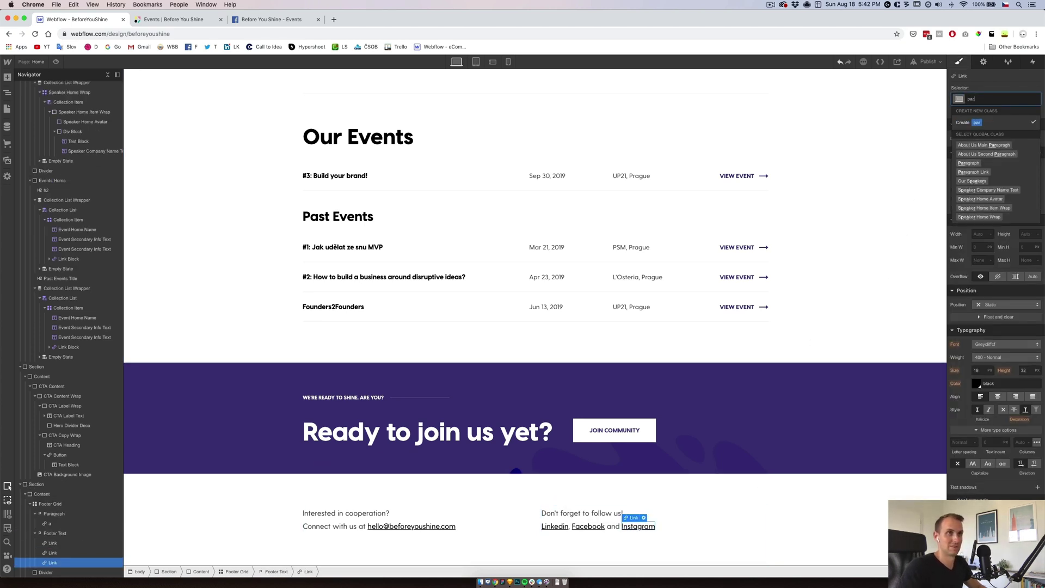
{"action": "left_click", "coordinate": [977, 172]}
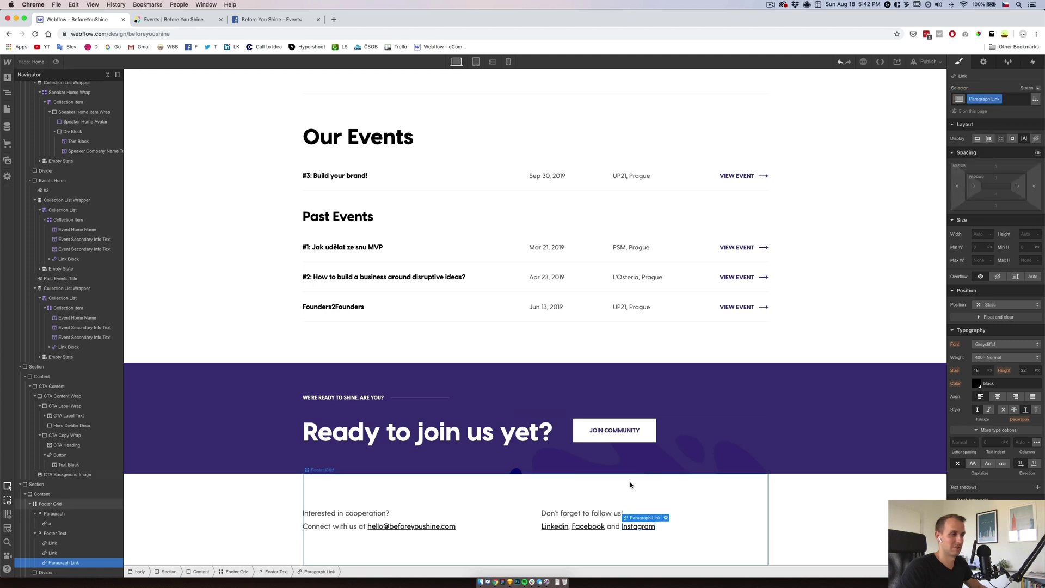
{"action": "left_click", "coordinate": [588, 526]}
{"action": "left_click", "coordinate": [979, 101]}
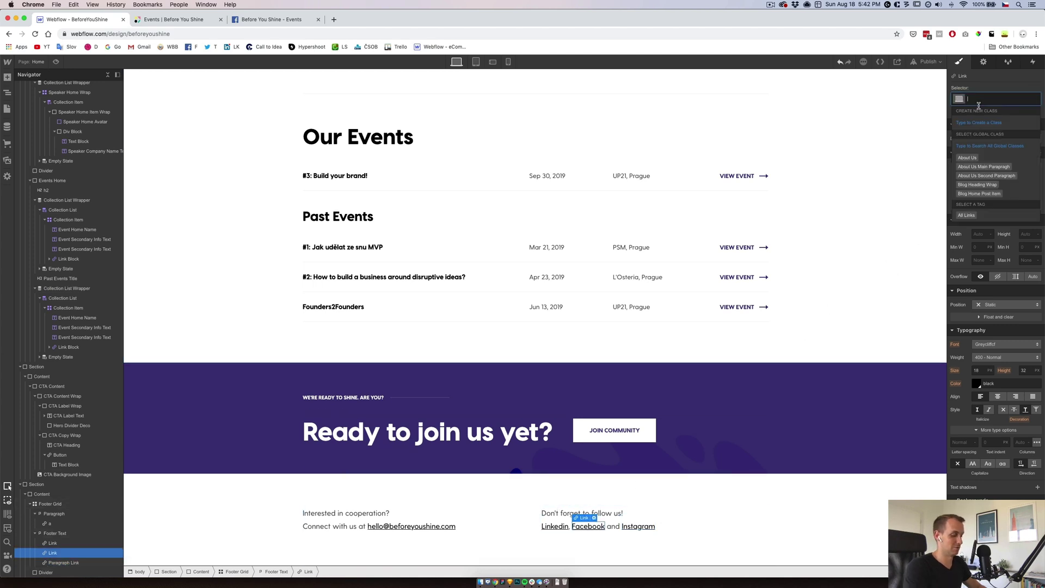
{"action": "type", "text": "para"}
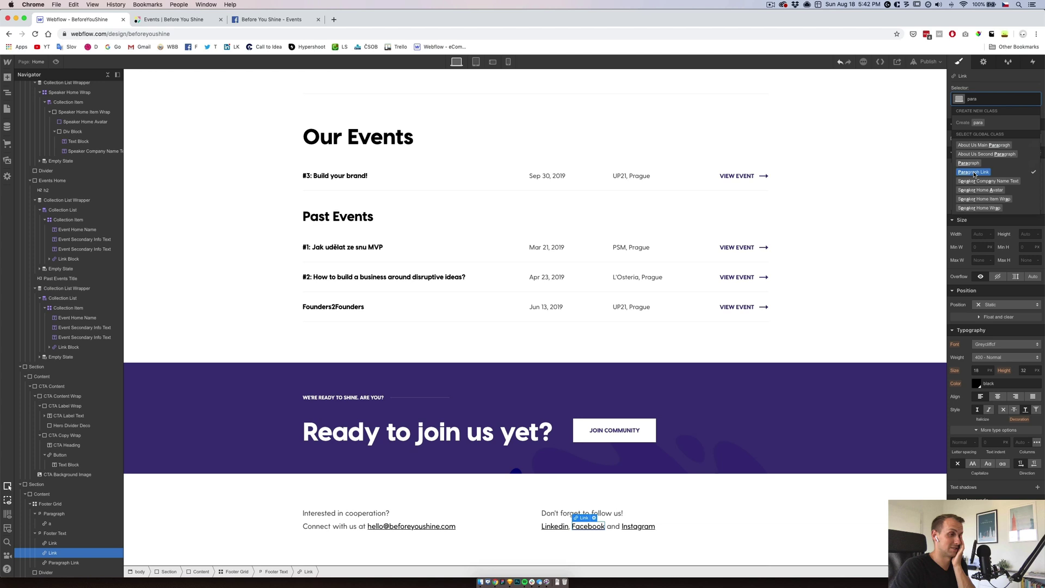
{"action": "left_click", "coordinate": [974, 172]}
{"action": "left_click", "coordinate": [555, 525]}
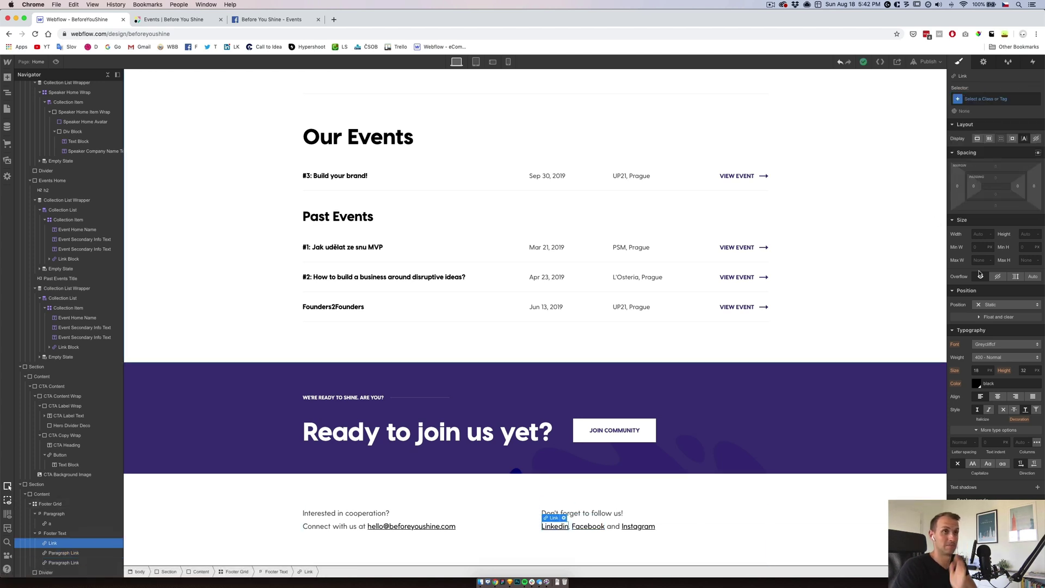
{"action": "left_click", "coordinate": [1007, 100]}
{"action": "type", "text": "para"}
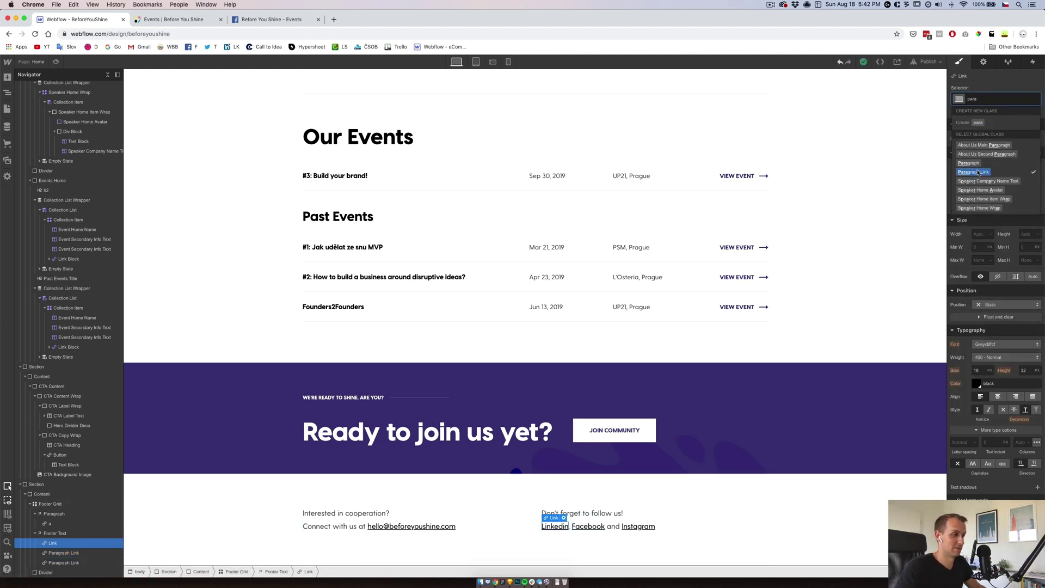
{"action": "key", "text": "Return"}
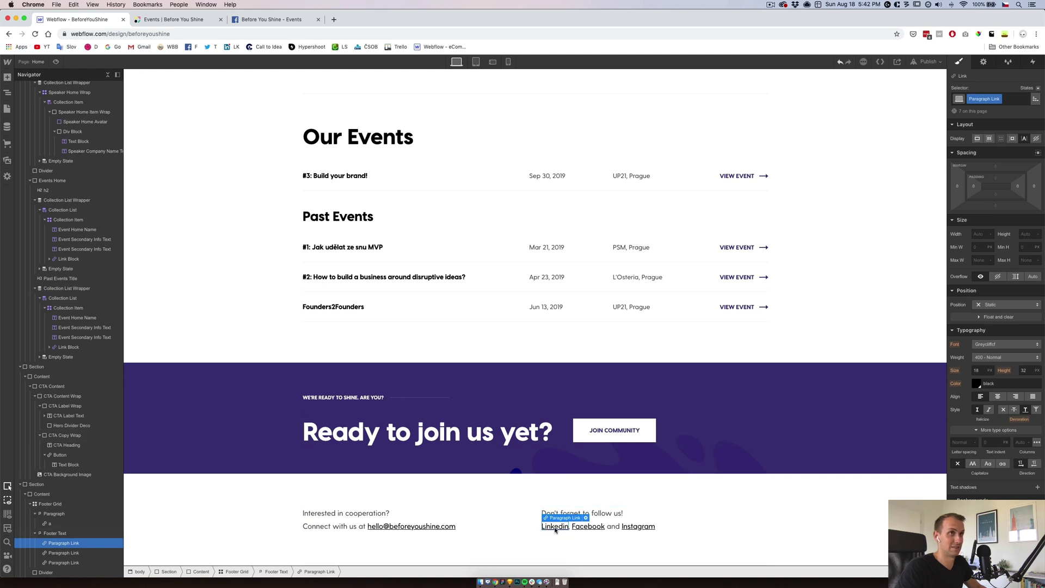
Step: Set the Paragraph Link hover text colour to Main Violet, then return to the None state
{"action": "left_click", "coordinate": [1038, 89]}
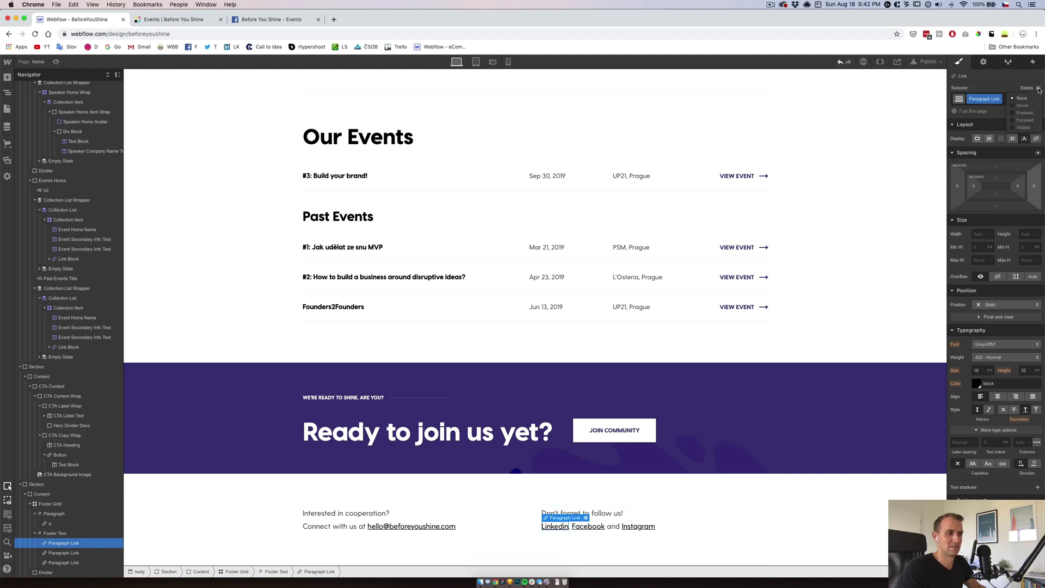
{"action": "left_click", "coordinate": [1023, 106]}
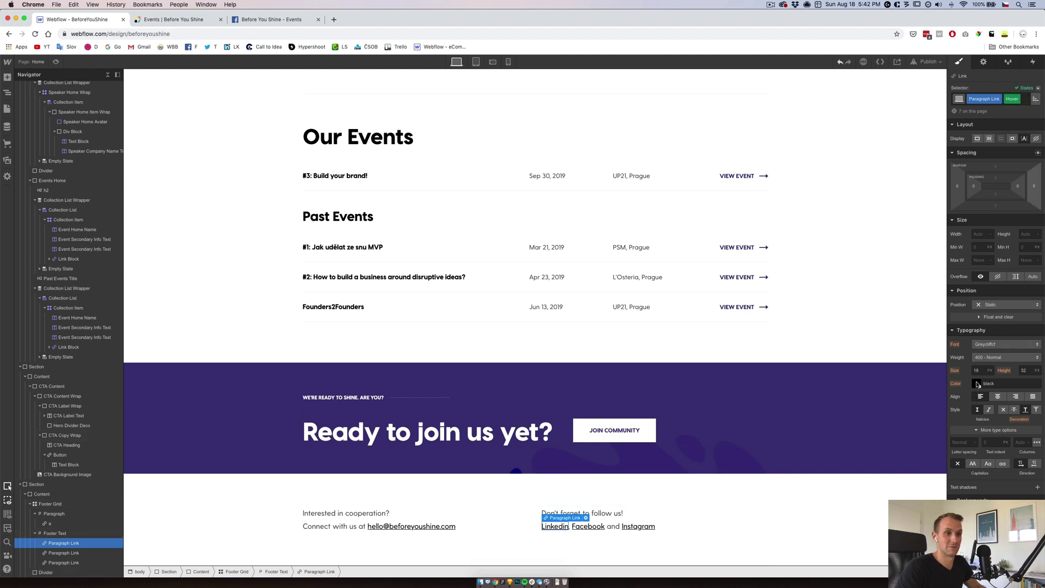
{"action": "left_click", "coordinate": [977, 385]}
{"action": "left_click", "coordinate": [956, 509]}
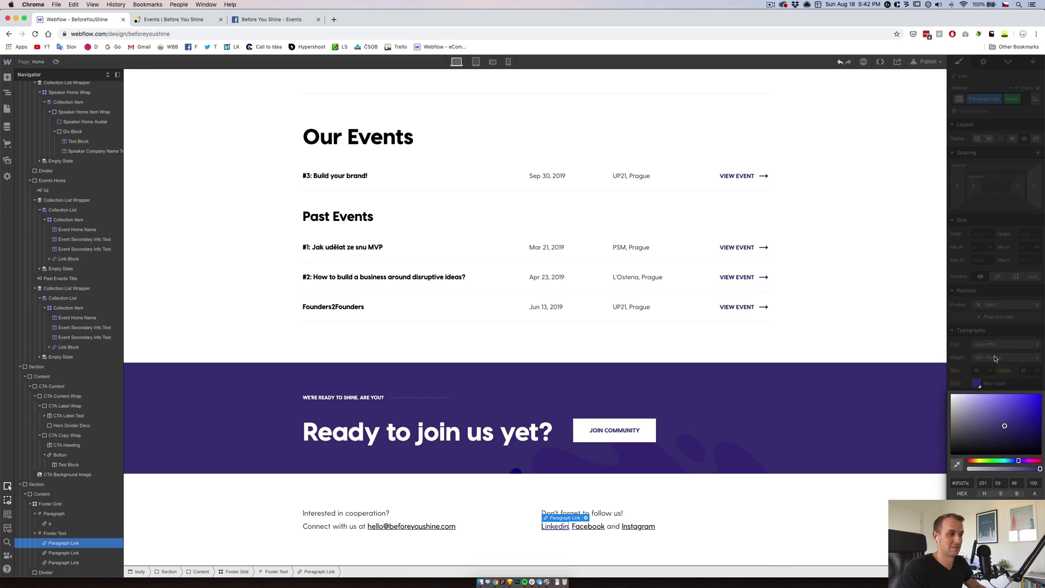
{"action": "left_click", "coordinate": [995, 358]}
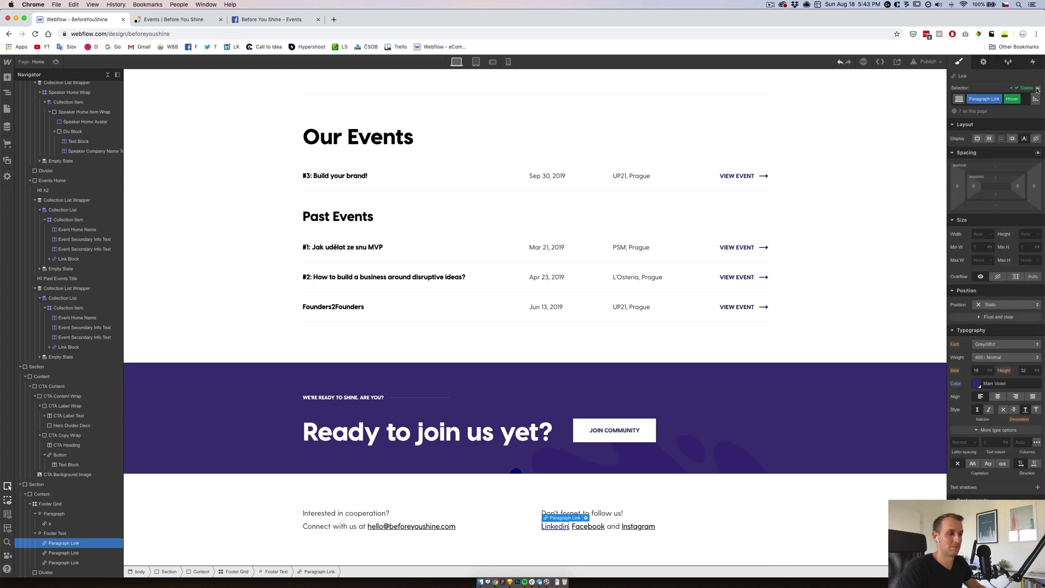
{"action": "left_click", "coordinate": [1036, 90]}
{"action": "left_click", "coordinate": [1025, 98]}
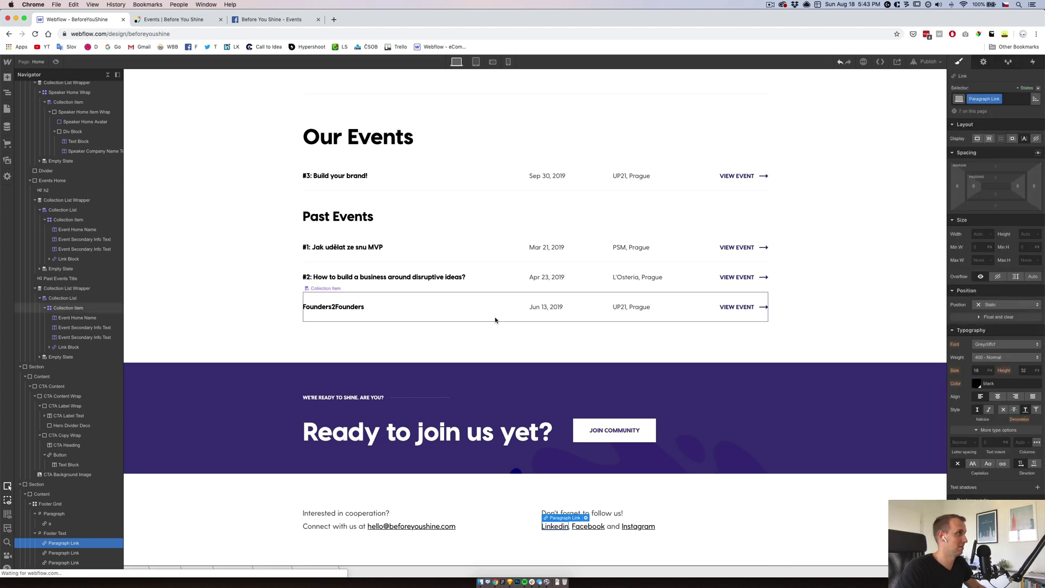
{"action": "left_click", "coordinate": [54, 61]}
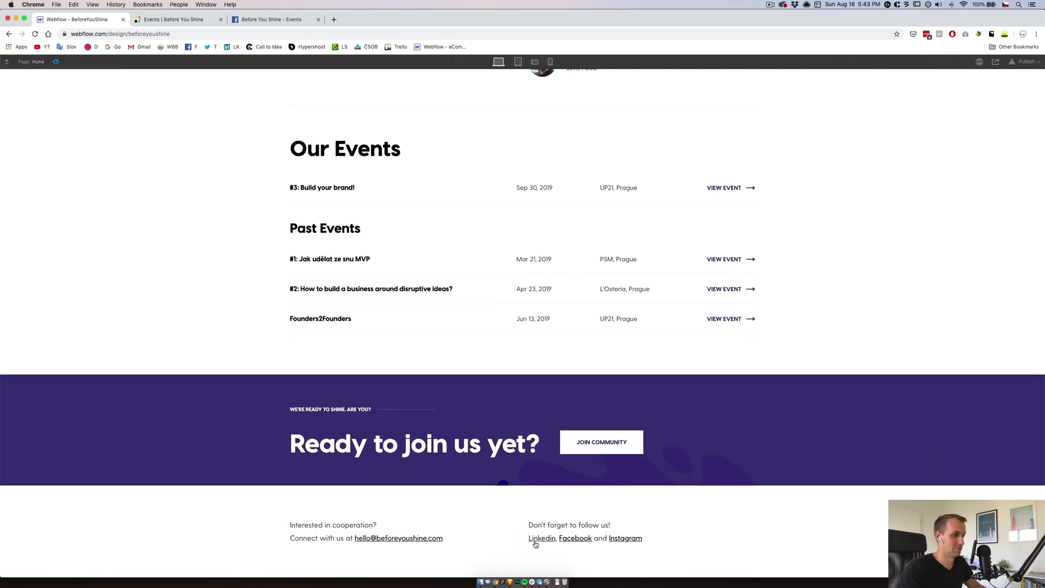
{"action": "scroll", "coordinate": [618, 354], "scroll_direction": "up", "scroll_amount": 5}
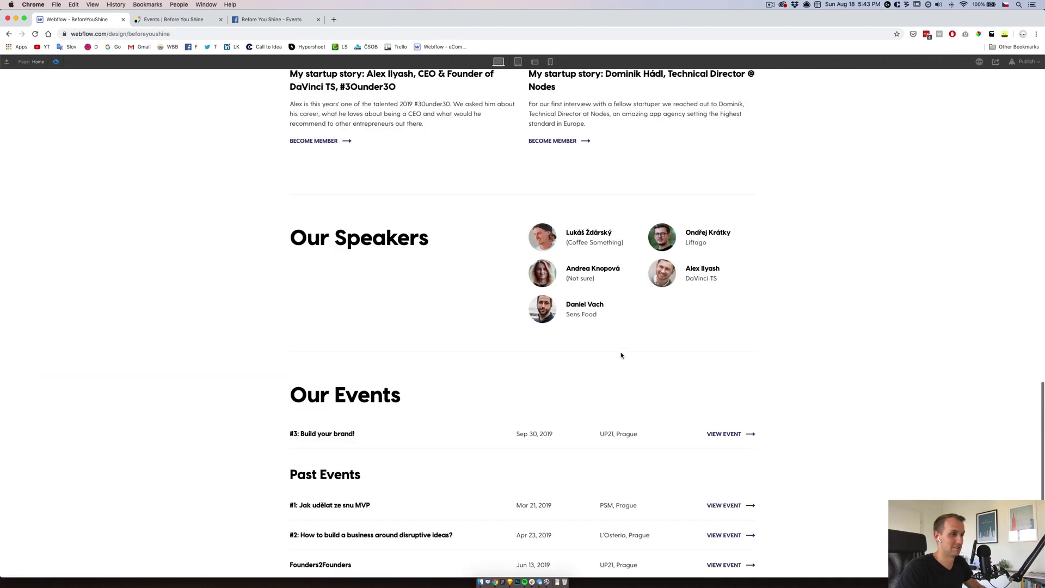
{"action": "scroll", "coordinate": [616, 371], "scroll_direction": "up", "scroll_amount": 5}
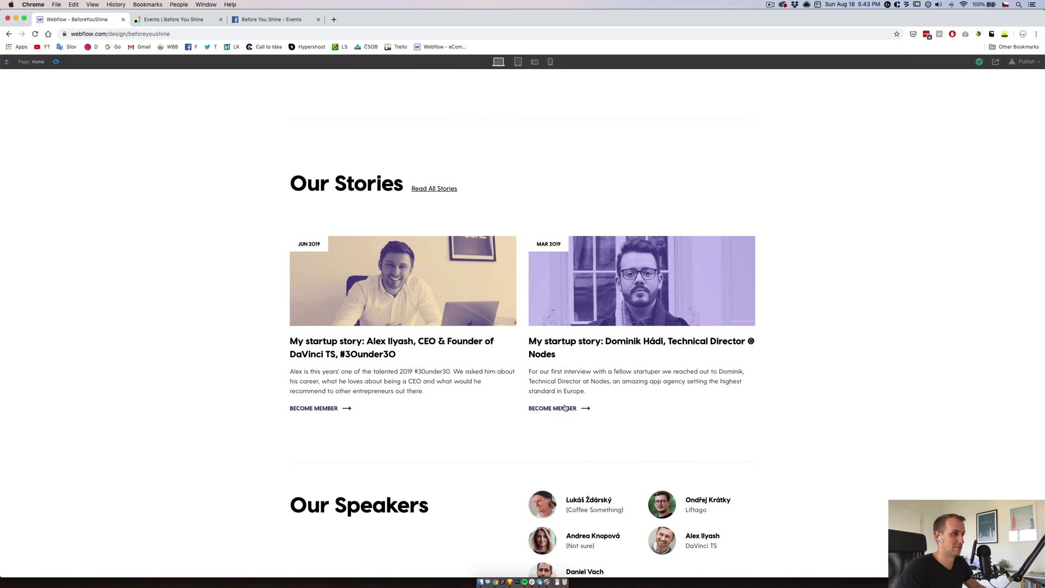
{"action": "scroll", "coordinate": [566, 407], "scroll_direction": "up", "scroll_amount": 7}
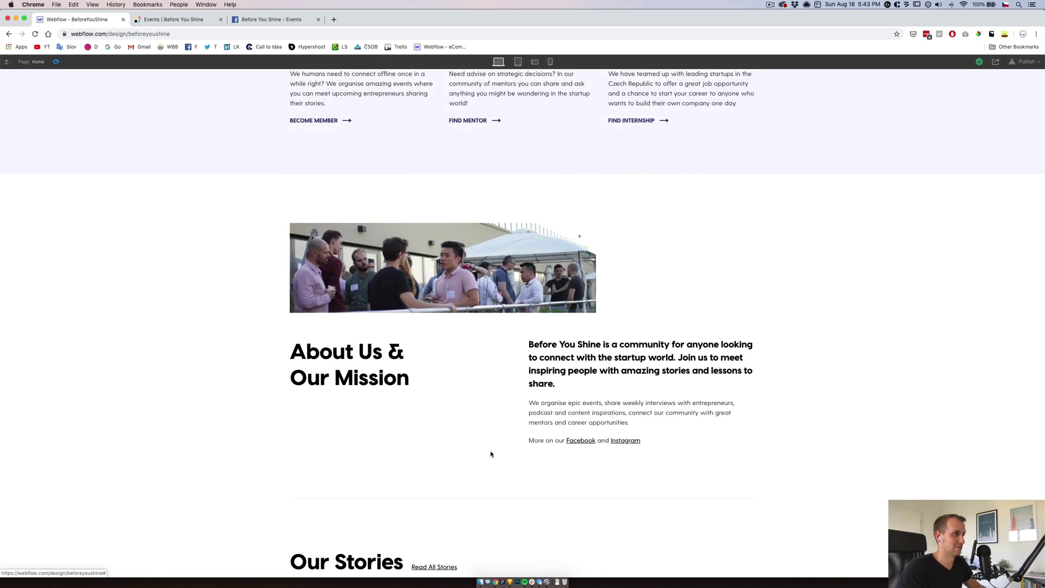
{"action": "scroll", "coordinate": [491, 453], "scroll_direction": "down", "scroll_amount": 5}
{"action": "scroll", "coordinate": [468, 305], "scroll_direction": "down", "scroll_amount": 10}
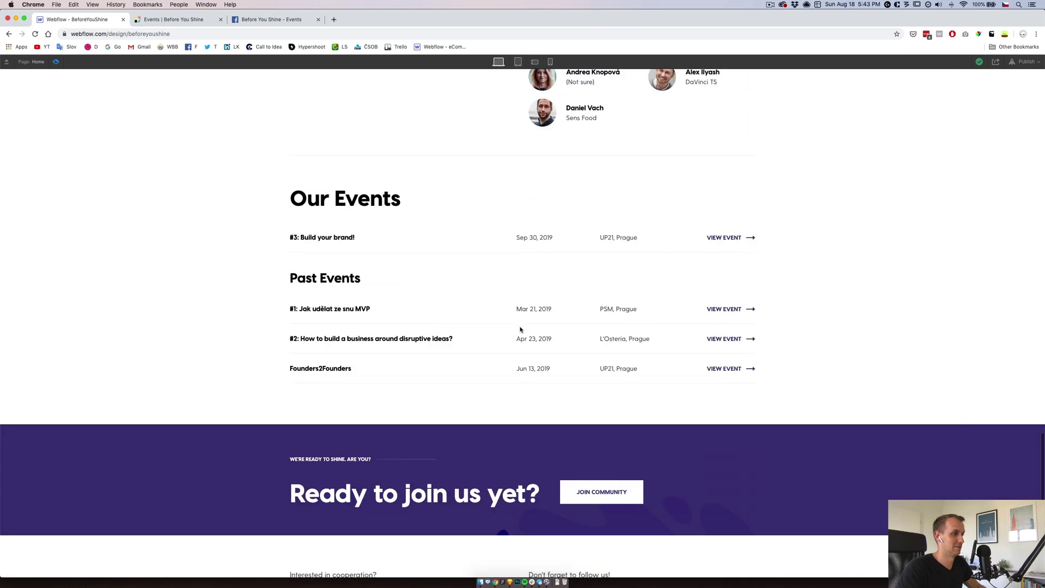
{"action": "key", "text": "super+shift+p"}
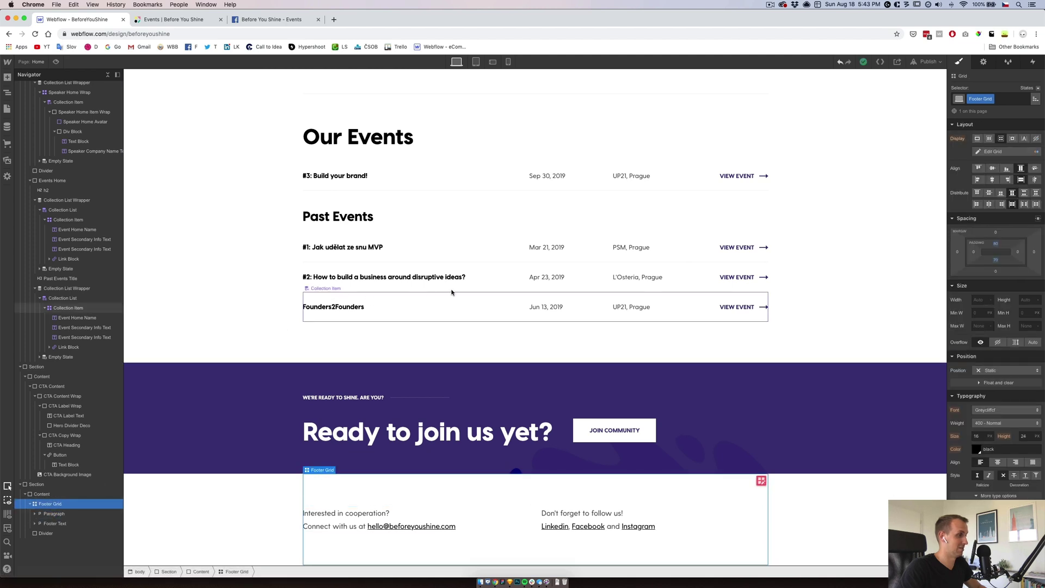
Step: Add a Text Block below the footer grid and nest it inside a new Div Block
{"action": "left_click", "coordinate": [57, 513]}
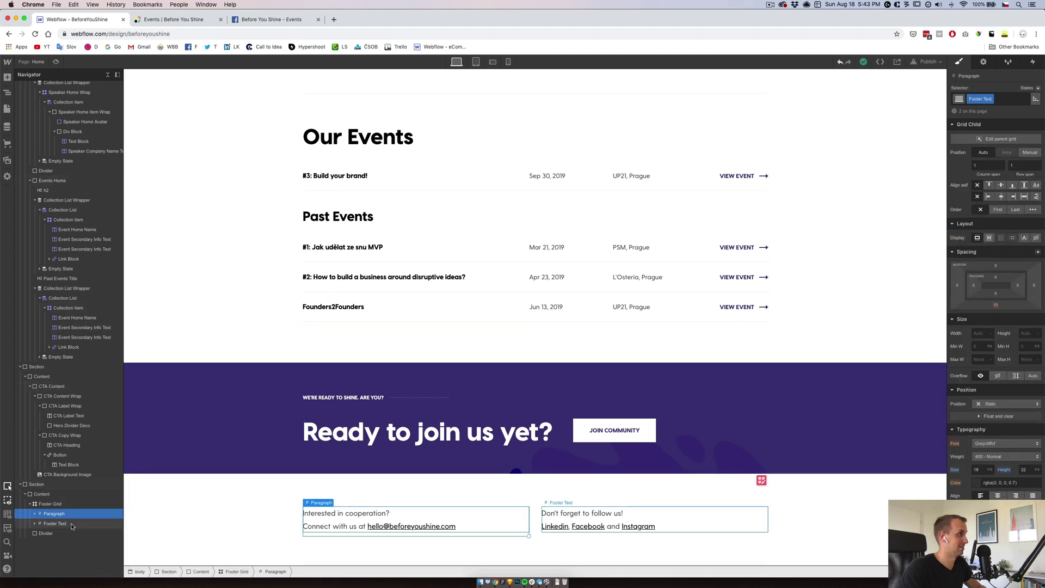
{"action": "left_click", "coordinate": [7, 77]}
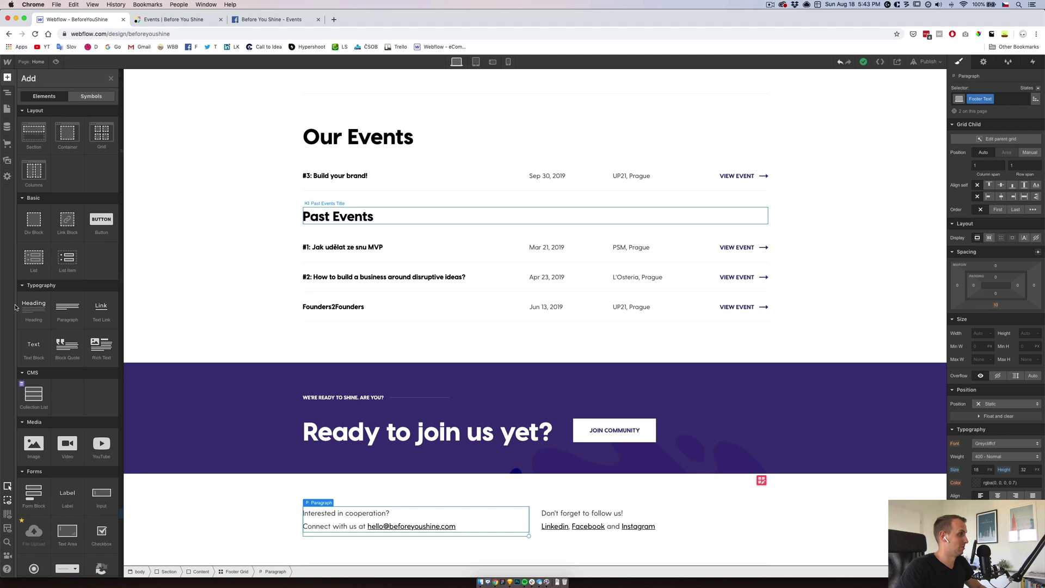
{"action": "left_click", "coordinate": [34, 348]}
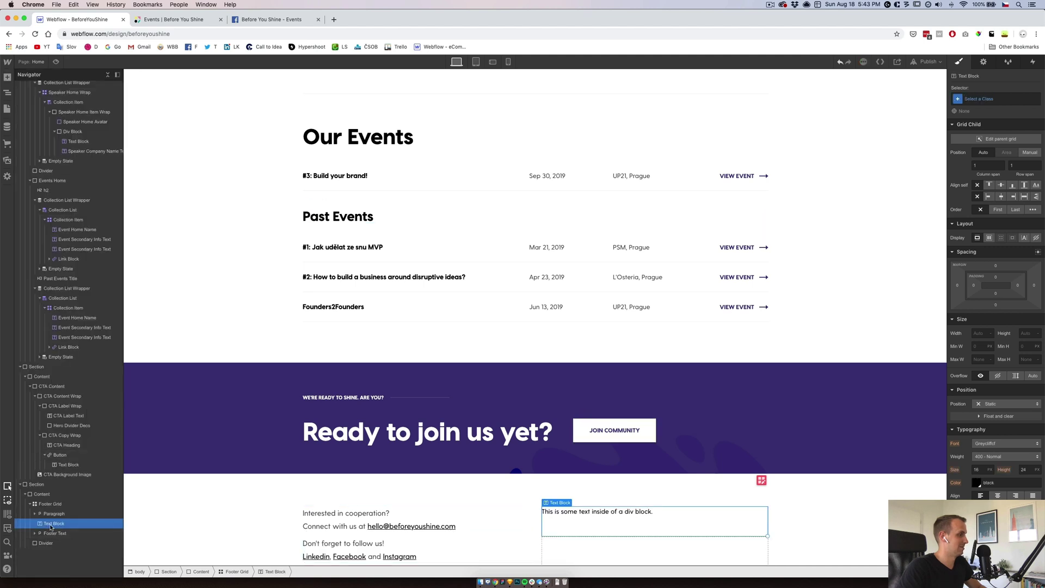
{"action": "left_click_drag", "start_coordinate": [54, 524], "coordinate": [154, 538]}
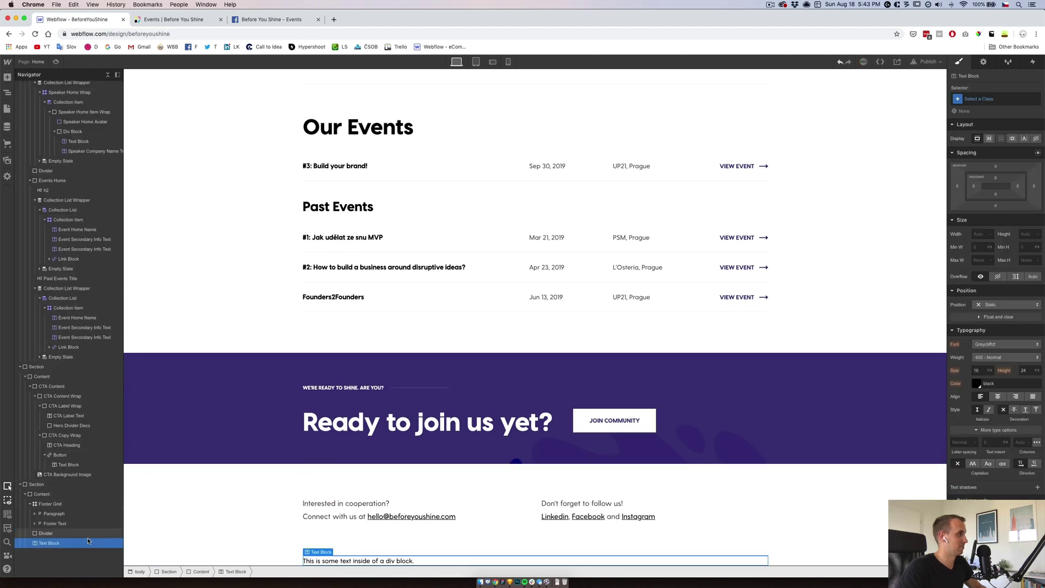
{"action": "left_click", "coordinate": [7, 77]}
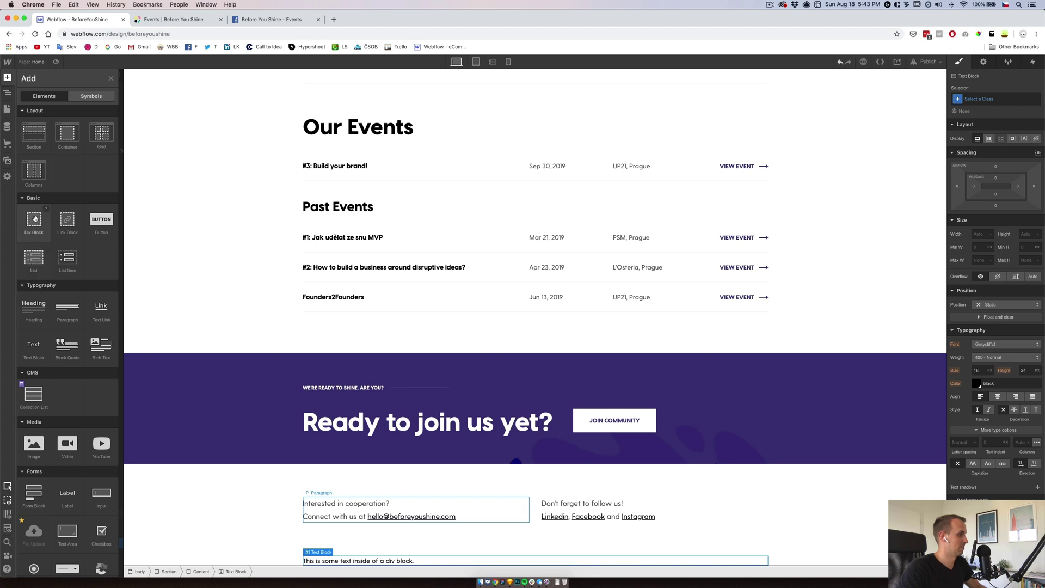
{"action": "left_click", "coordinate": [35, 223]}
{"action": "left_click_drag", "start_coordinate": [51, 544], "coordinate": [49, 552]}
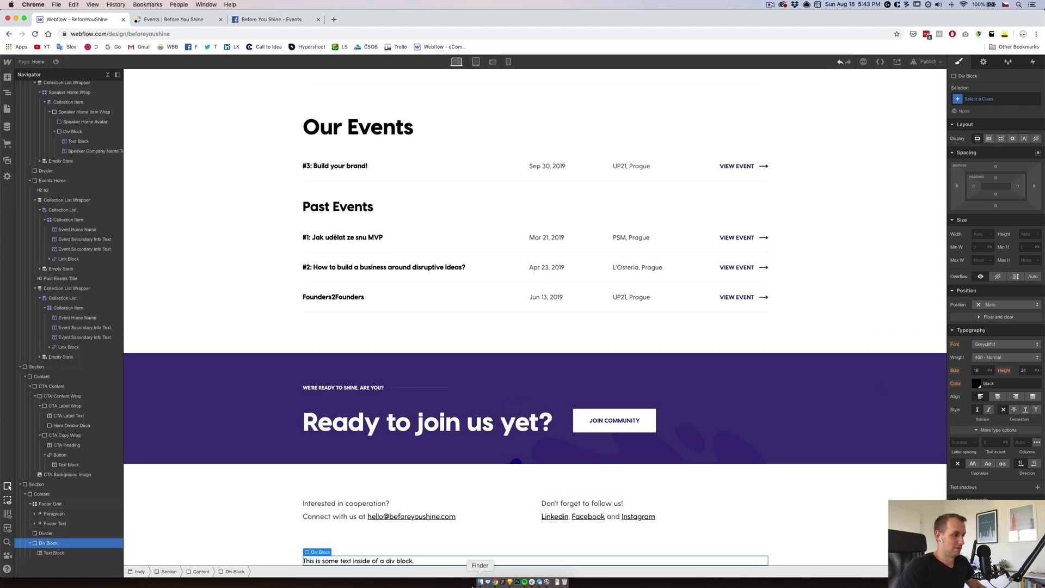
Step: Select the wrapping Div Block and set its top and bottom padding to 80
{"action": "left_click", "coordinate": [489, 542]}
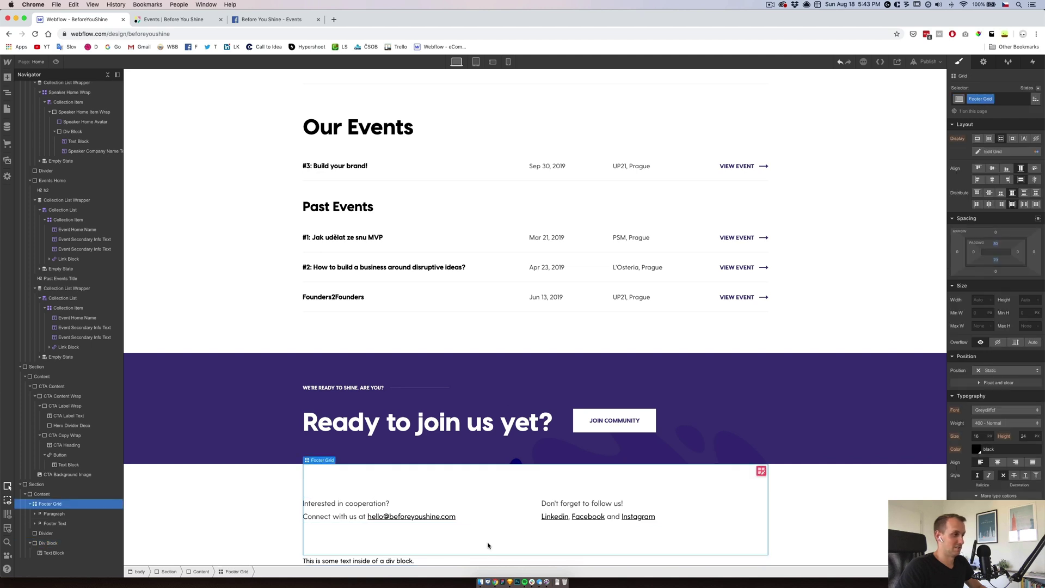
{"action": "left_click", "coordinate": [479, 560]}
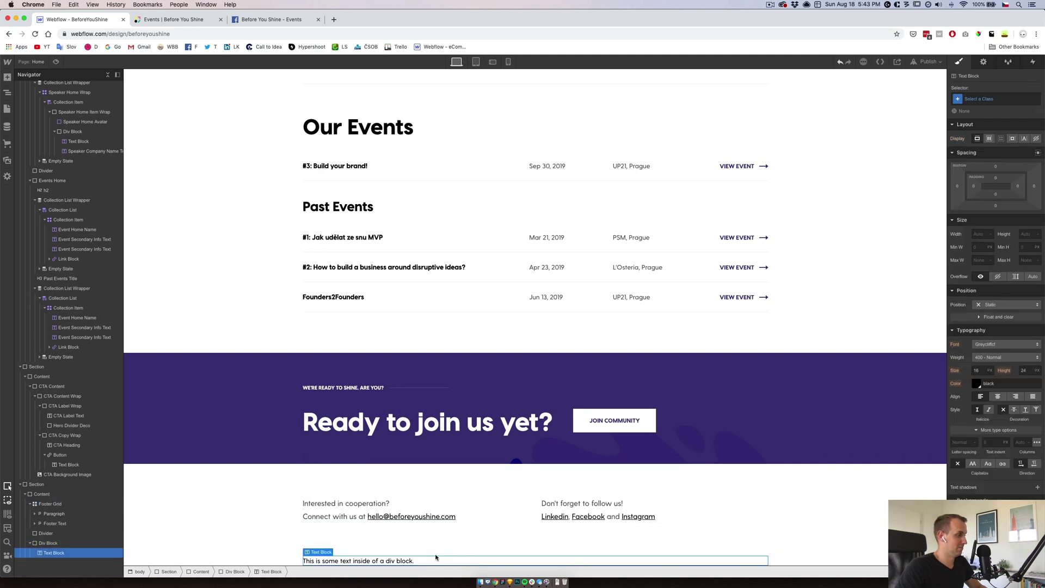
{"action": "left_click", "coordinate": [42, 543]}
{"action": "left_click", "coordinate": [998, 176]}
{"action": "left_click", "coordinate": [997, 177]}
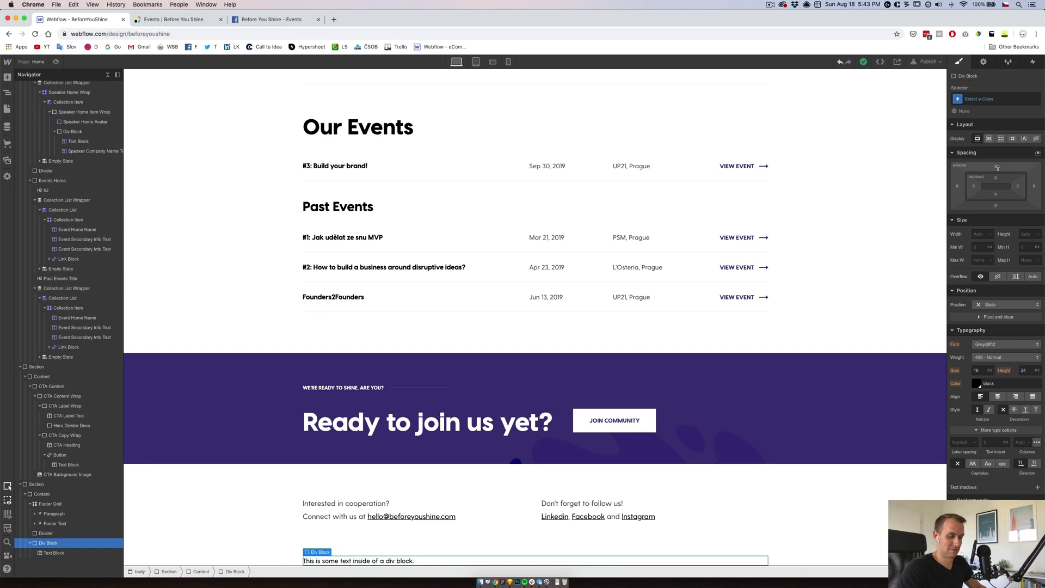
{"action": "left_click", "coordinate": [996, 179]}
{"action": "type", "text": "80"}
{"action": "key", "text": "Return"}
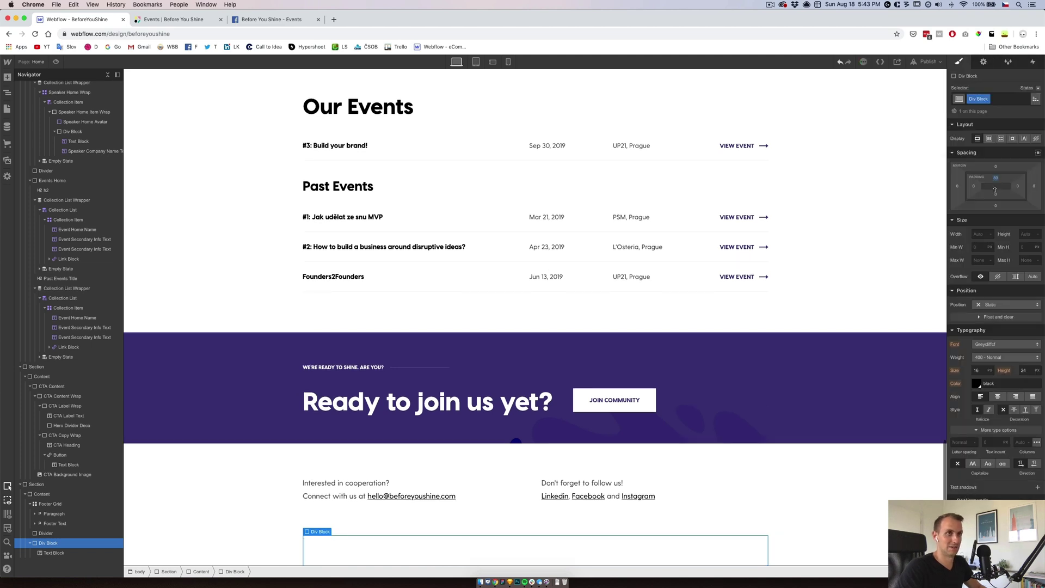
{"action": "left_click", "coordinate": [994, 196]}
{"action": "type", "text": "80"}
{"action": "key", "text": "Return"}
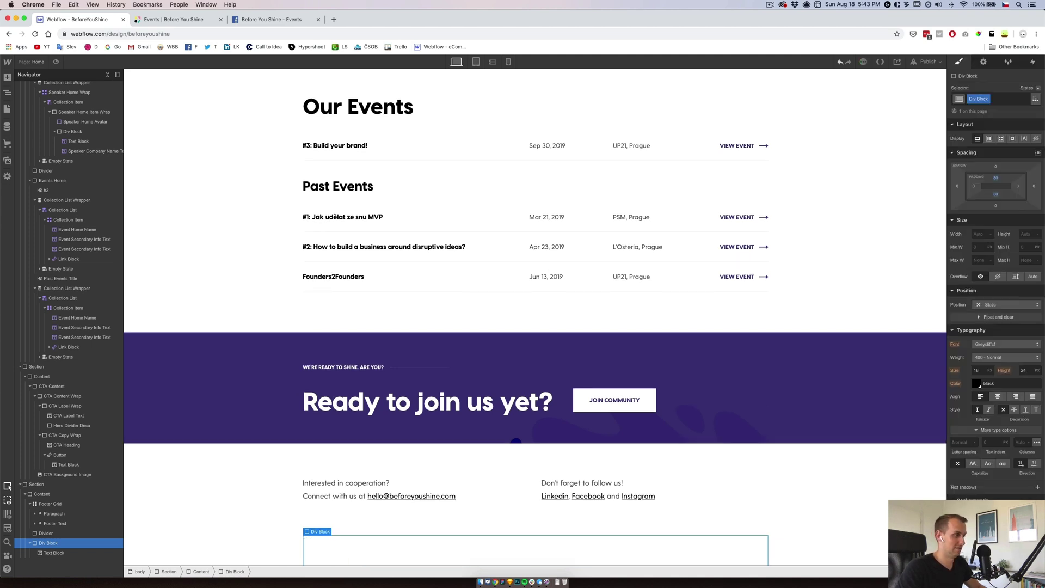
Step: Change the Div Block's bottom padding to 50, keeping the top padding at 80
{"action": "scroll", "coordinate": [364, 531], "scroll_direction": "down", "scroll_amount": 1}
{"action": "left_click", "coordinate": [364, 531]}
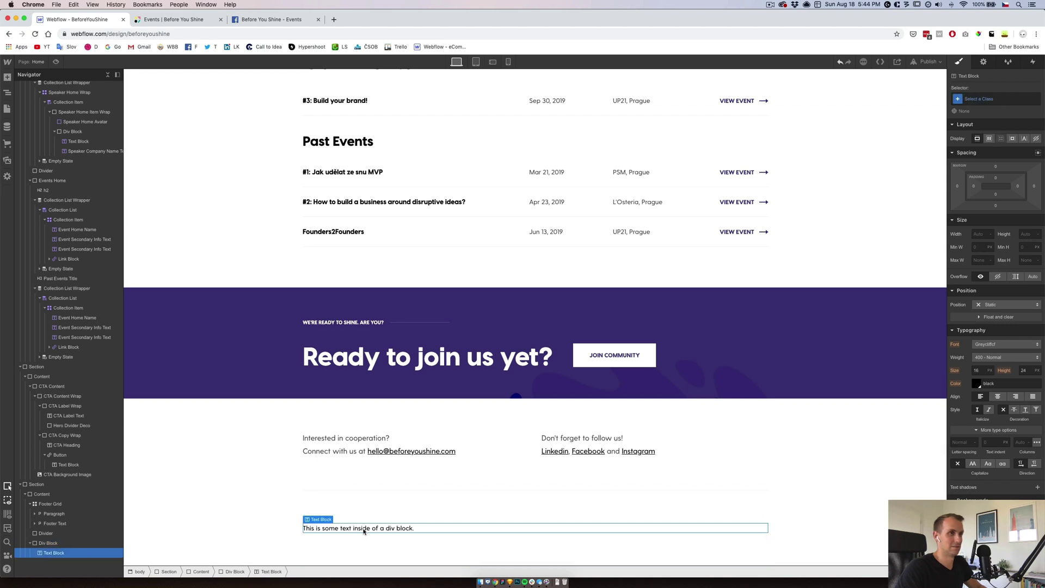
{"action": "left_click", "coordinate": [453, 513]}
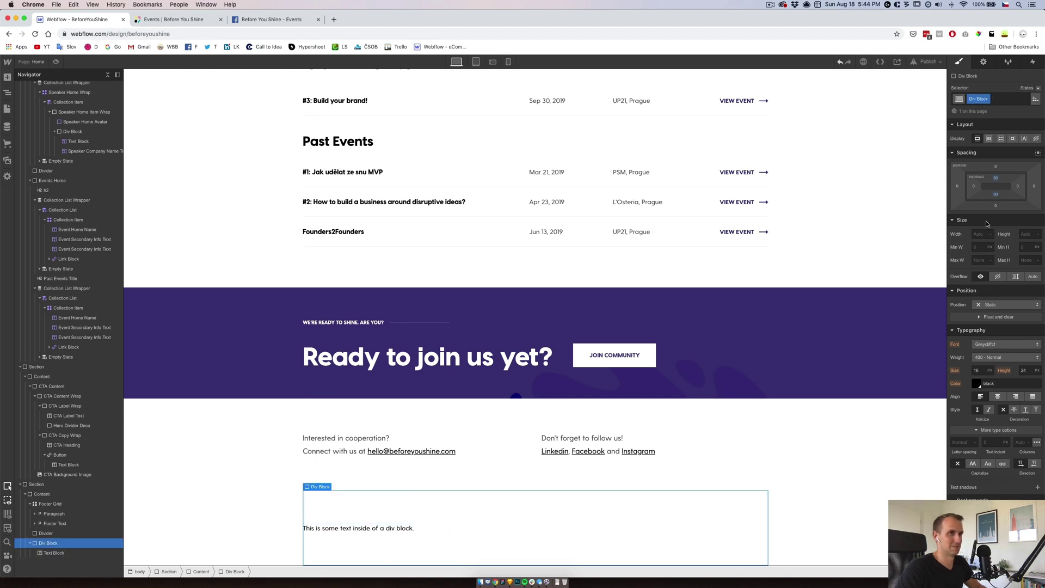
{"action": "left_click", "coordinate": [995, 177]}
{"action": "key", "text": "Return"}
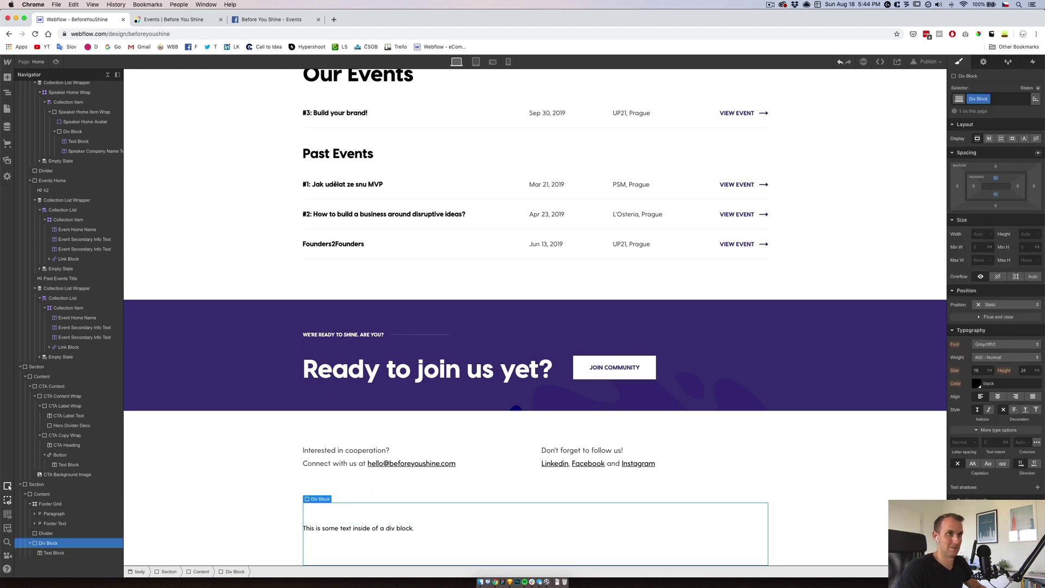
{"action": "left_click", "coordinate": [995, 195]}
{"action": "type", "text": "50"}
{"action": "key", "text": "Return"}
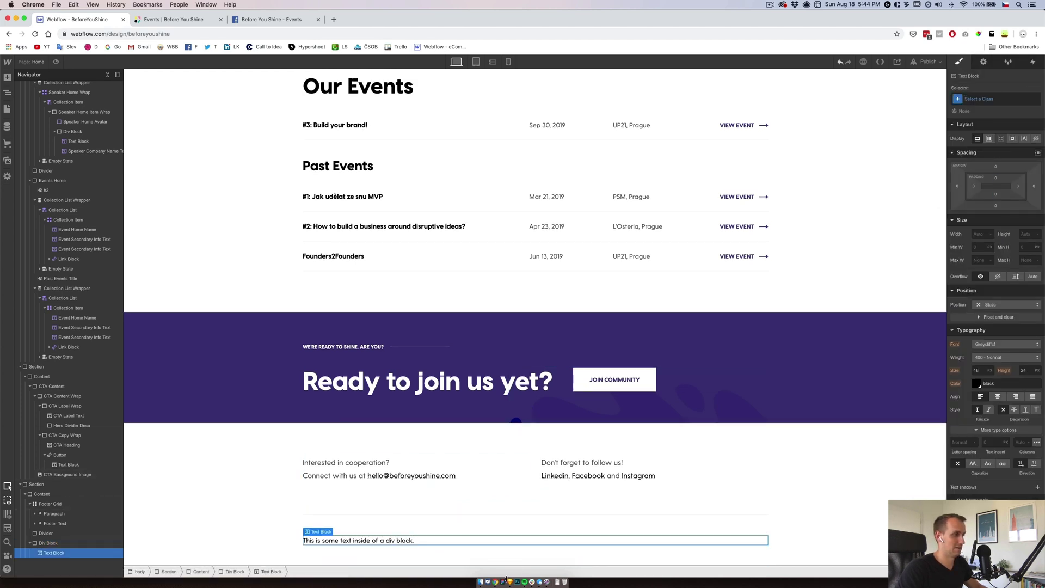
Step: Copy the footer note from the Sketch design and paste it over the placeholder text
{"action": "left_click", "coordinate": [509, 582]}
{"action": "left_click", "coordinate": [366, 460]}
{"action": "double_click", "coordinate": [366, 460]}
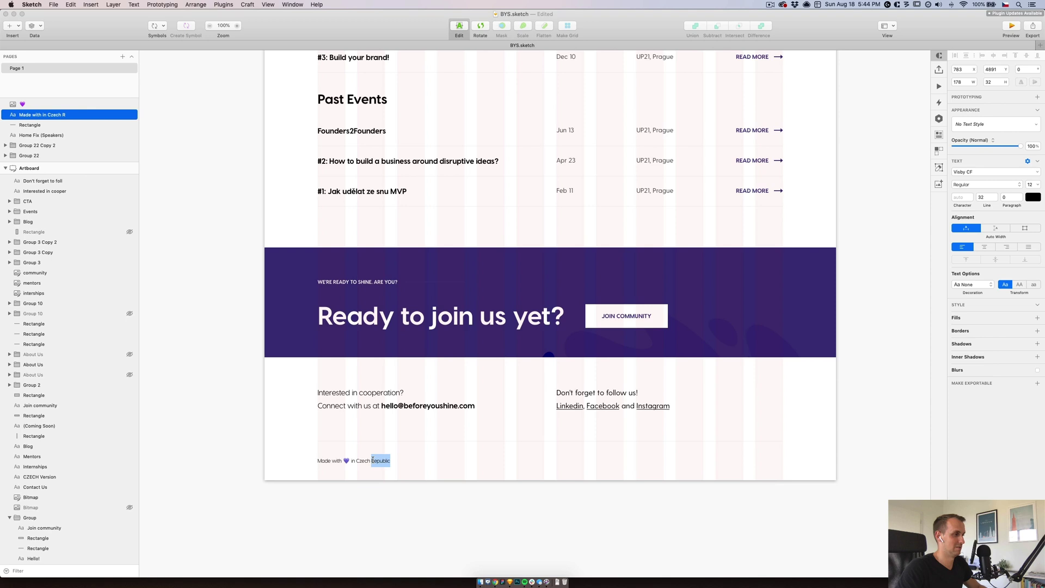
{"action": "left_click", "coordinate": [495, 581]}
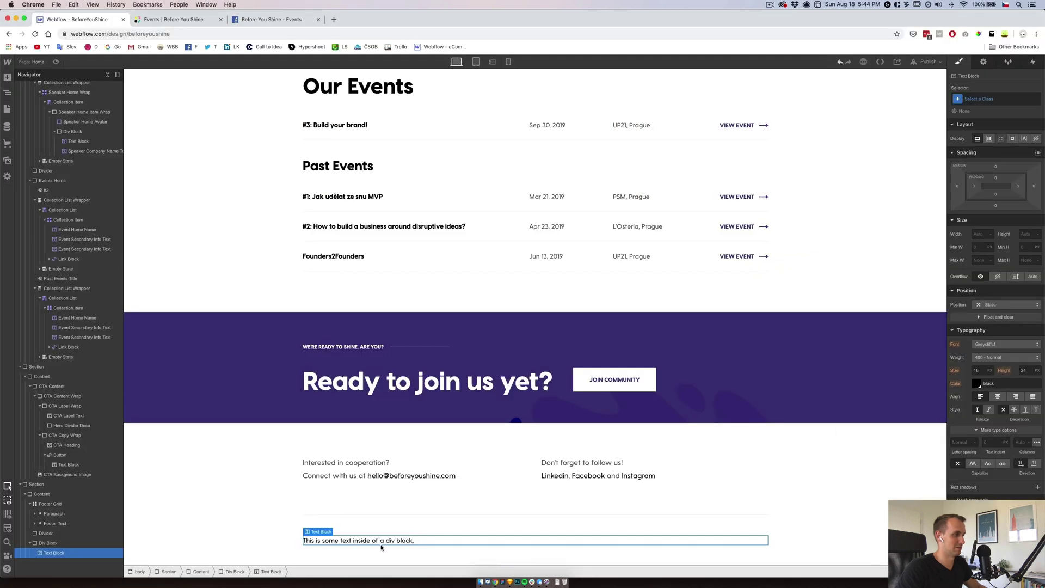
{"action": "double_click", "coordinate": [381, 541]}
{"action": "type", "text": "Made with ♥ in Czech Republic"}
{"action": "key", "text": "super+a"}
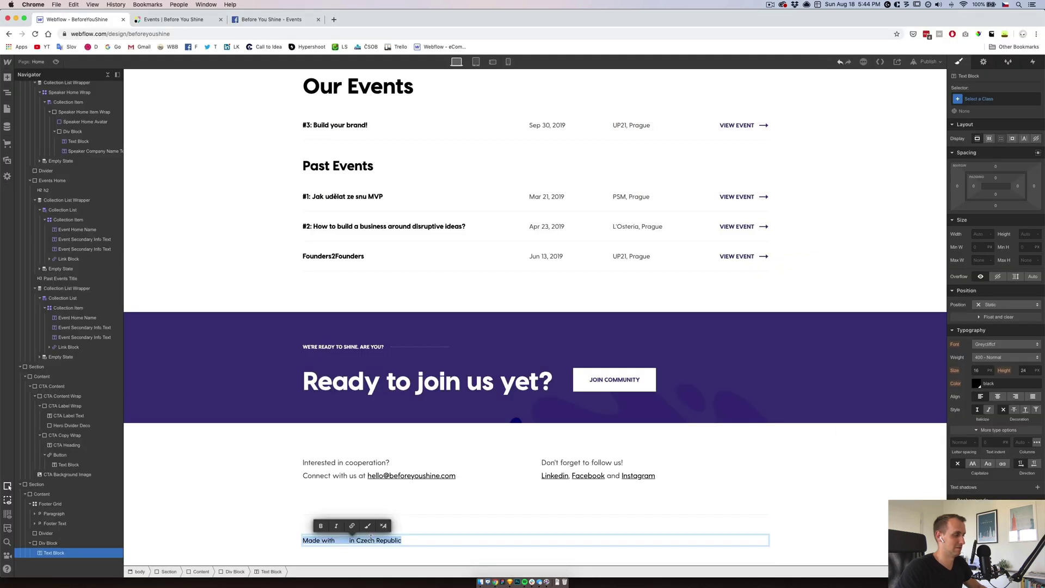
{"action": "left_click", "coordinate": [383, 527]}
Step: Delete the broken heart and leftover character after 'with' in the pasted note
{"action": "double_click", "coordinate": [342, 540]}
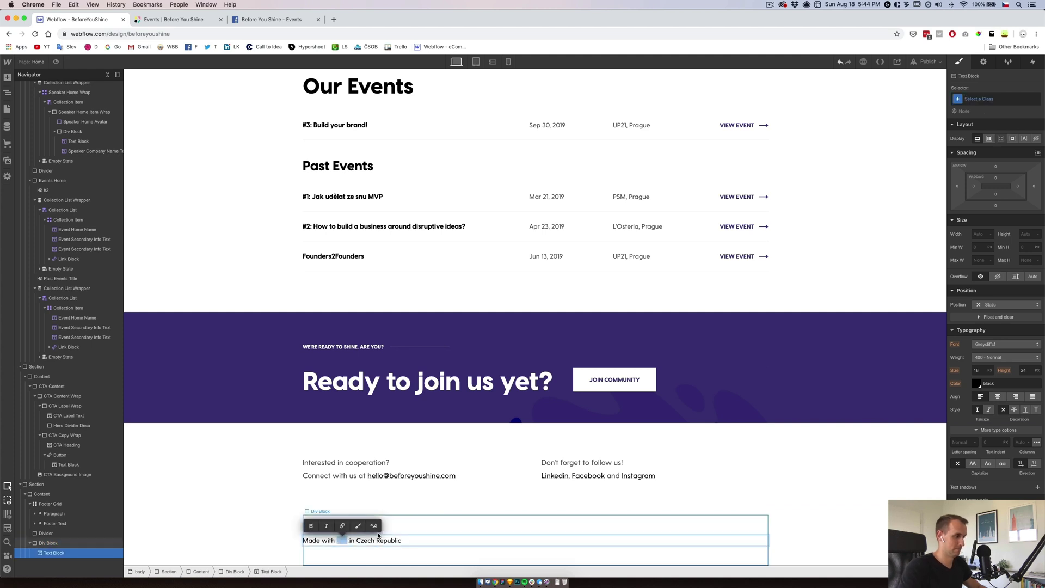
{"action": "key", "text": "BackSpace"}
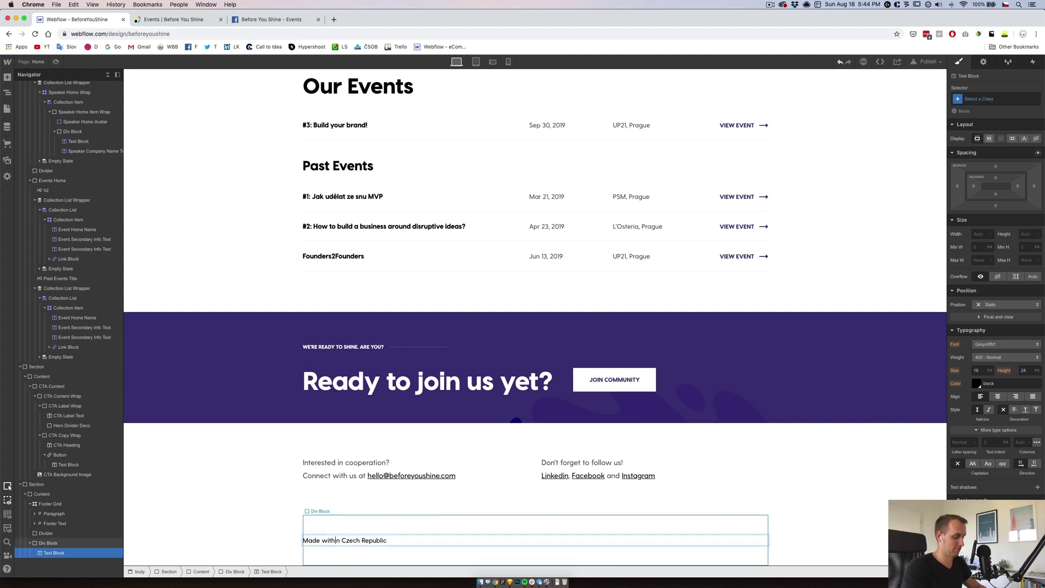
{"action": "key", "text": "BackSpace"}
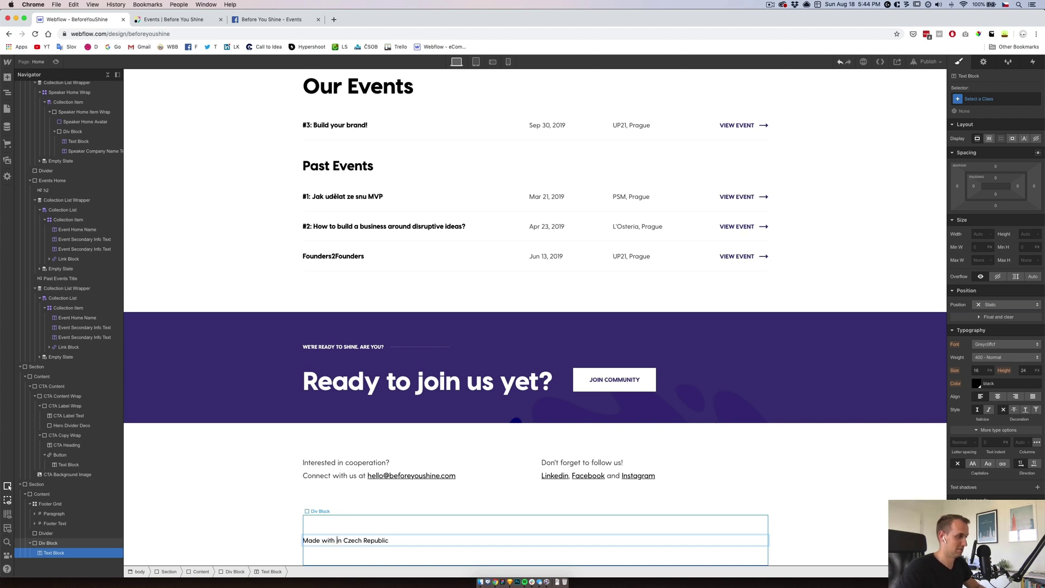
{"action": "key", "text": "Escape"}
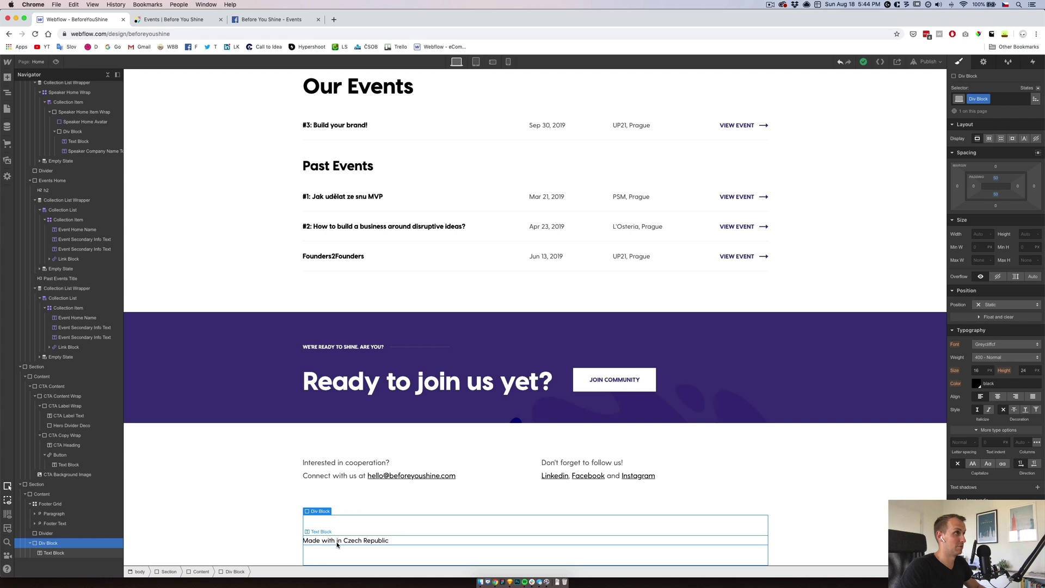
{"action": "left_click", "coordinate": [334, 20]}
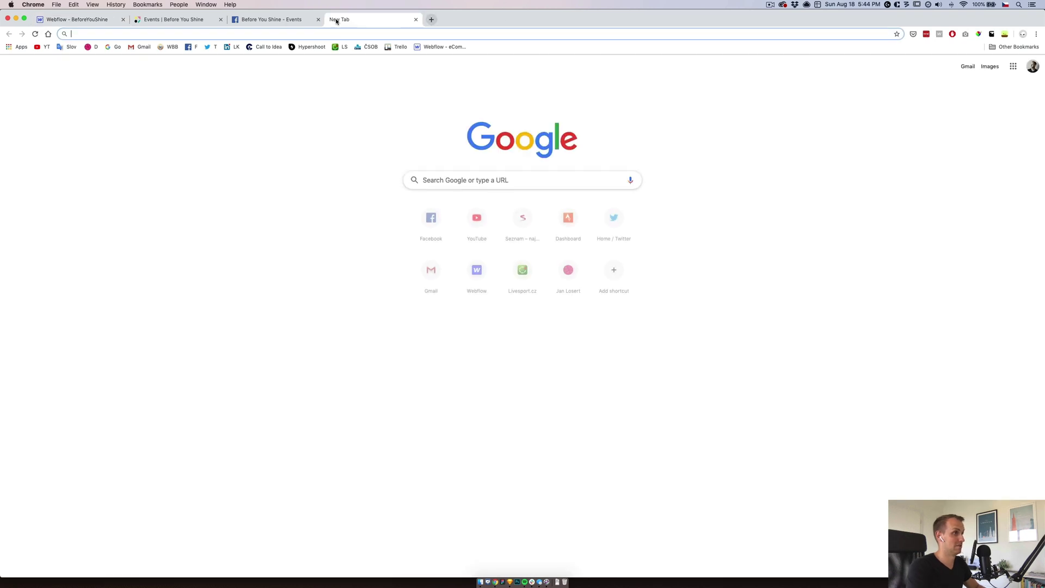
{"action": "key", "text": "ctrl+super+space"}
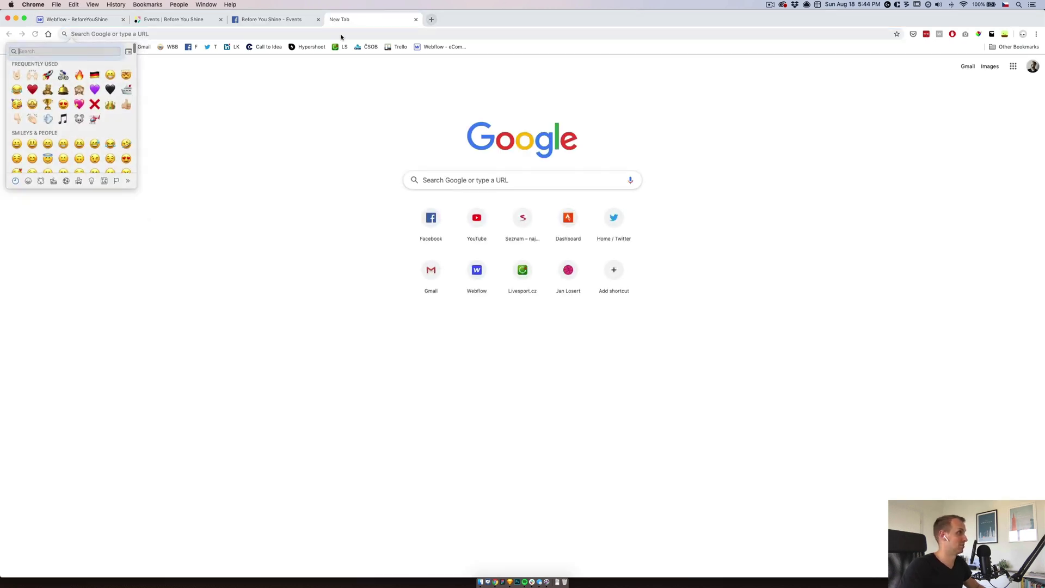
{"action": "scroll", "coordinate": [48, 103], "scroll_direction": "down", "scroll_amount": 15}
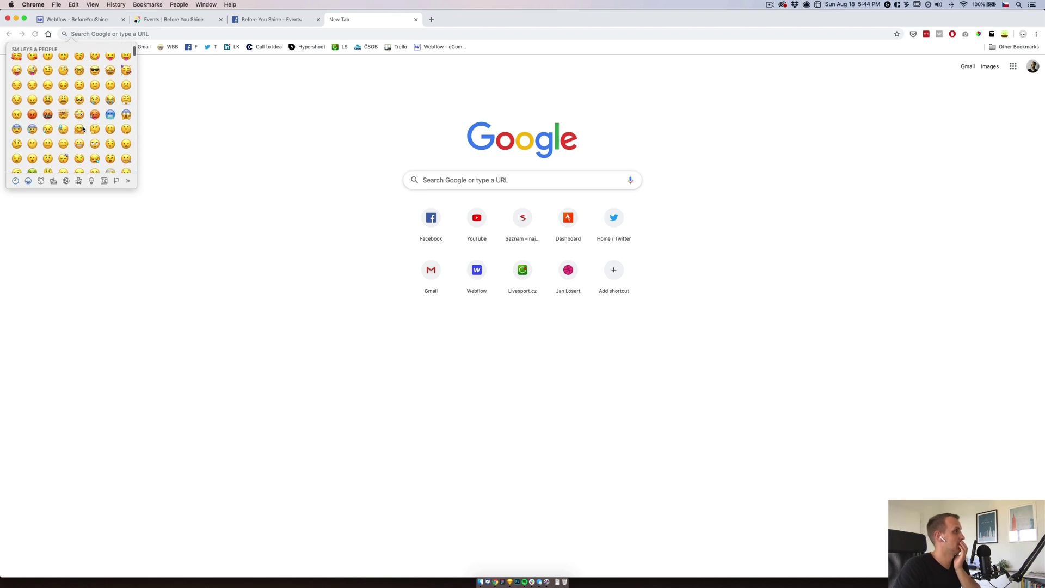
{"action": "scroll", "coordinate": [84, 130], "scroll_direction": "down", "scroll_amount": 5}
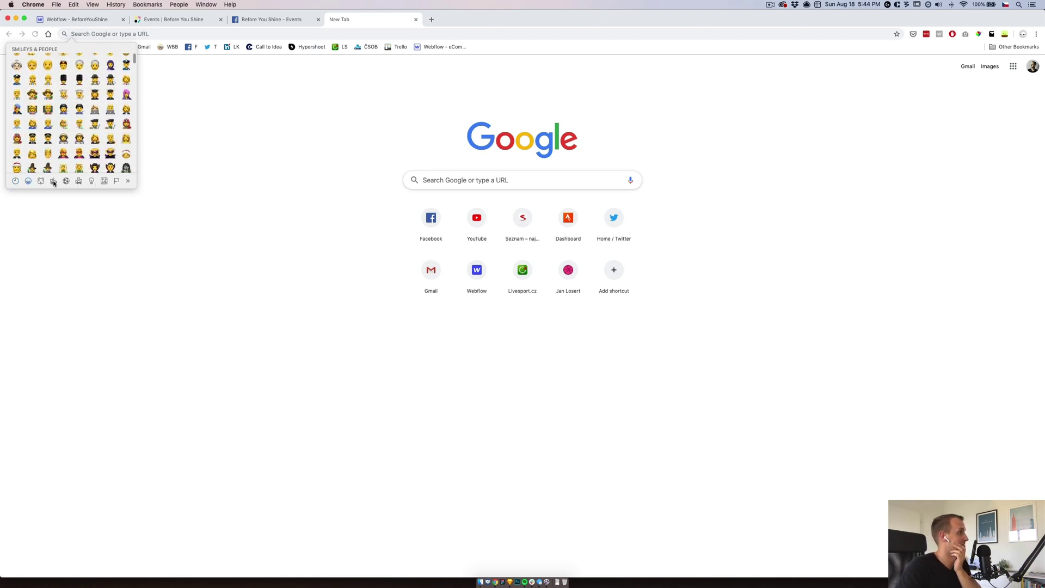
{"action": "scroll", "coordinate": [53, 145], "scroll_direction": "down", "scroll_amount": 10}
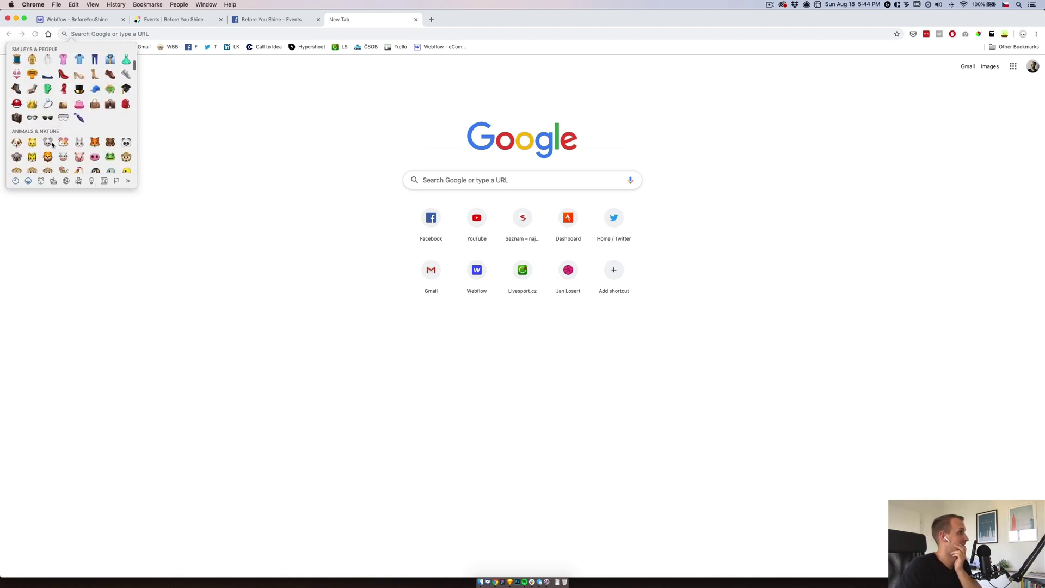
{"action": "scroll", "coordinate": [53, 144], "scroll_direction": "down", "scroll_amount": 12}
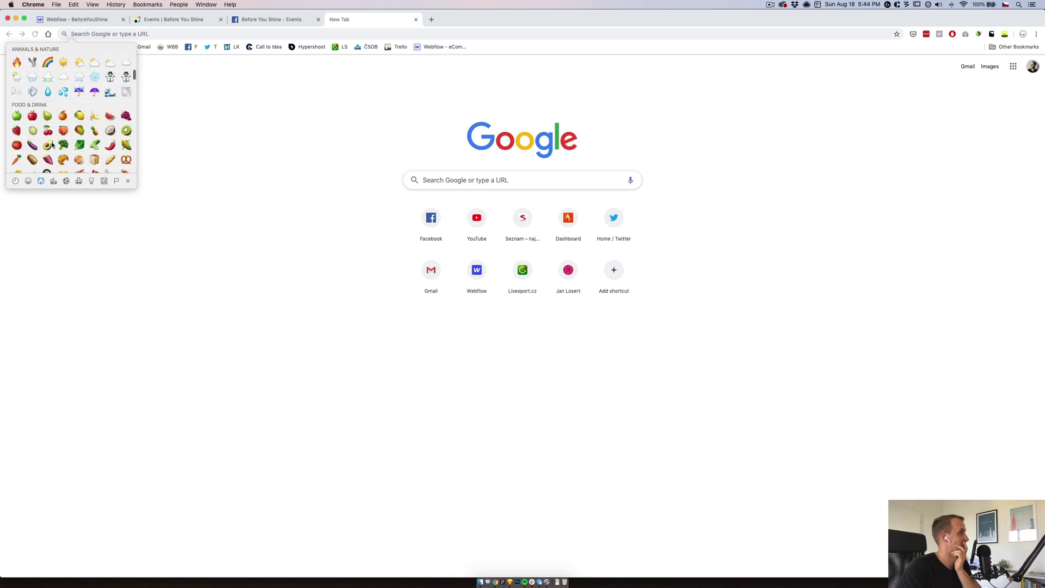
{"action": "scroll", "coordinate": [53, 145], "scroll_direction": "down", "scroll_amount": 15}
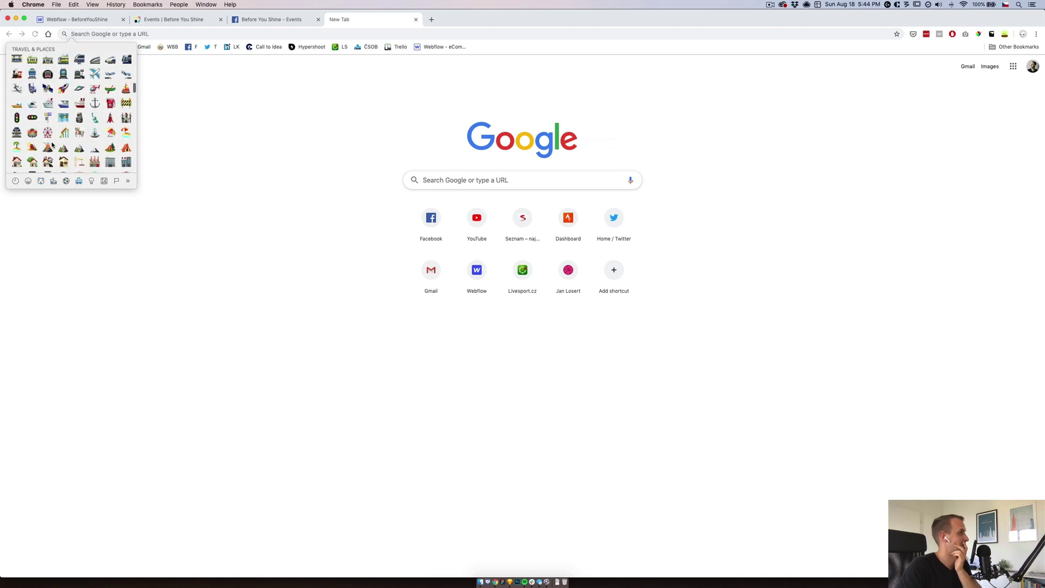
{"action": "scroll", "coordinate": [53, 145], "scroll_direction": "down", "scroll_amount": 12}
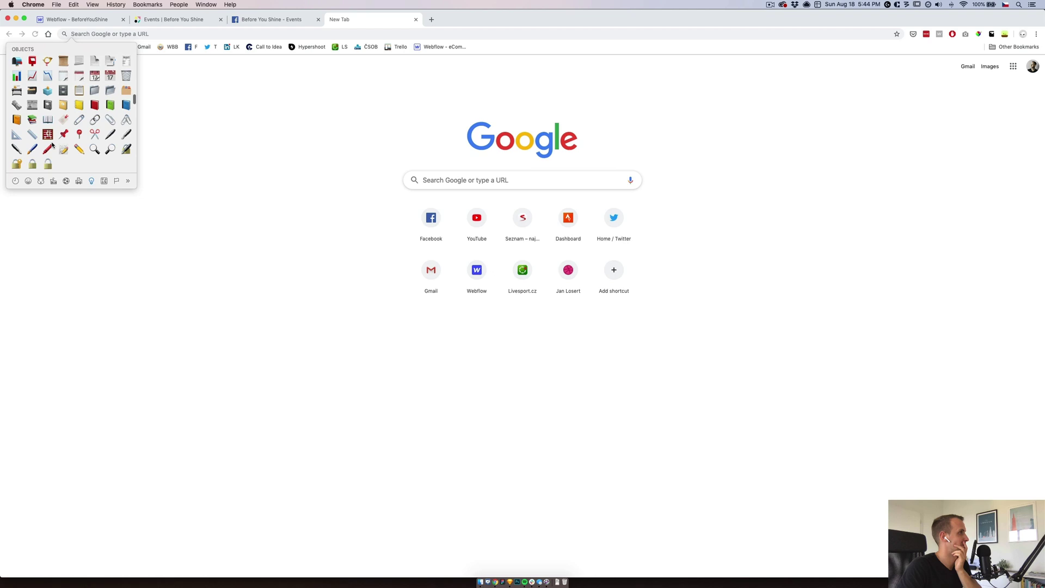
{"action": "scroll", "coordinate": [85, 146], "scroll_direction": "down", "scroll_amount": 2}
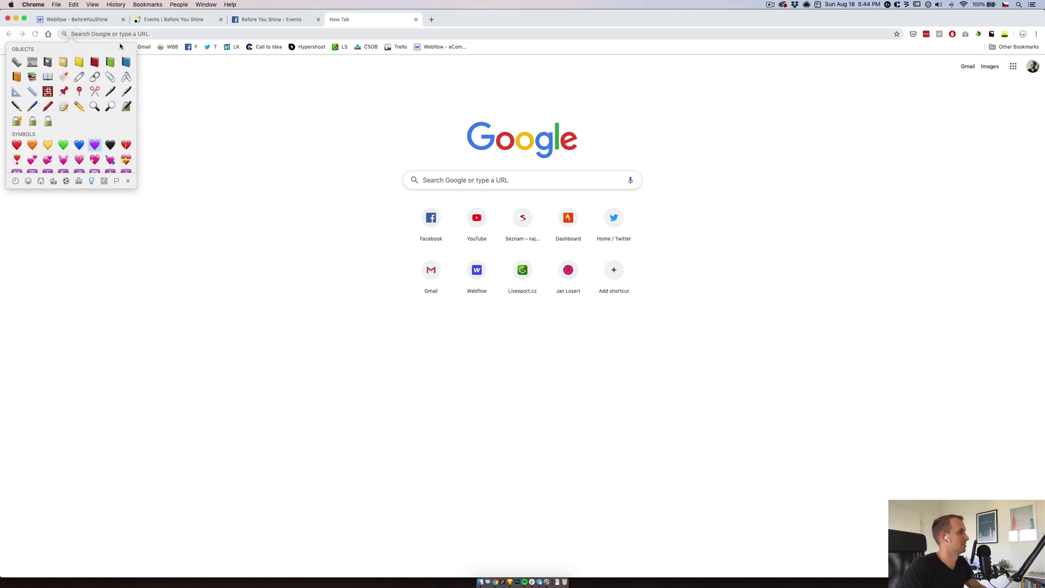
{"action": "key", "text": "Return"}
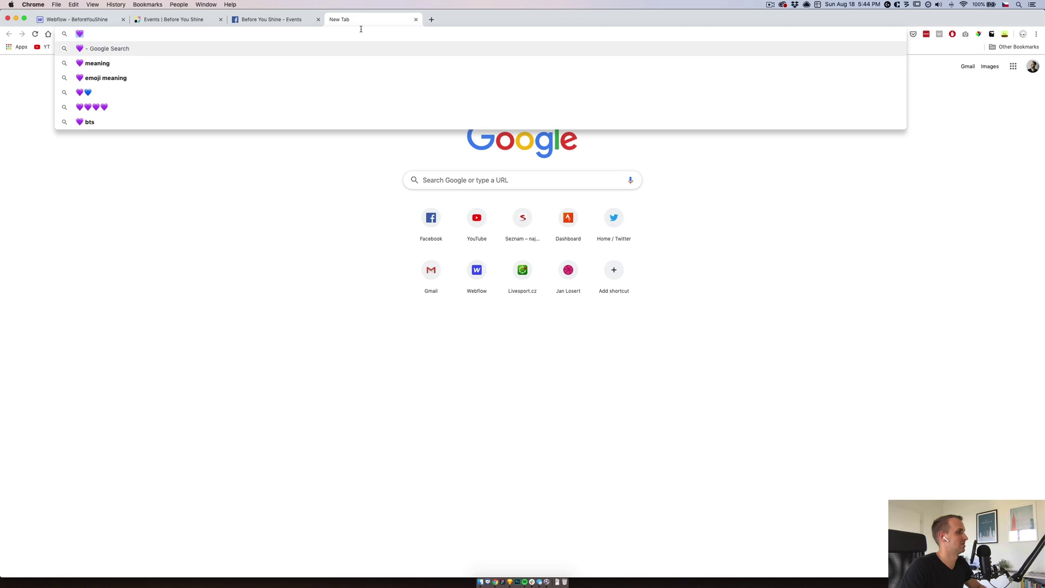
{"action": "key", "text": "super+w"}
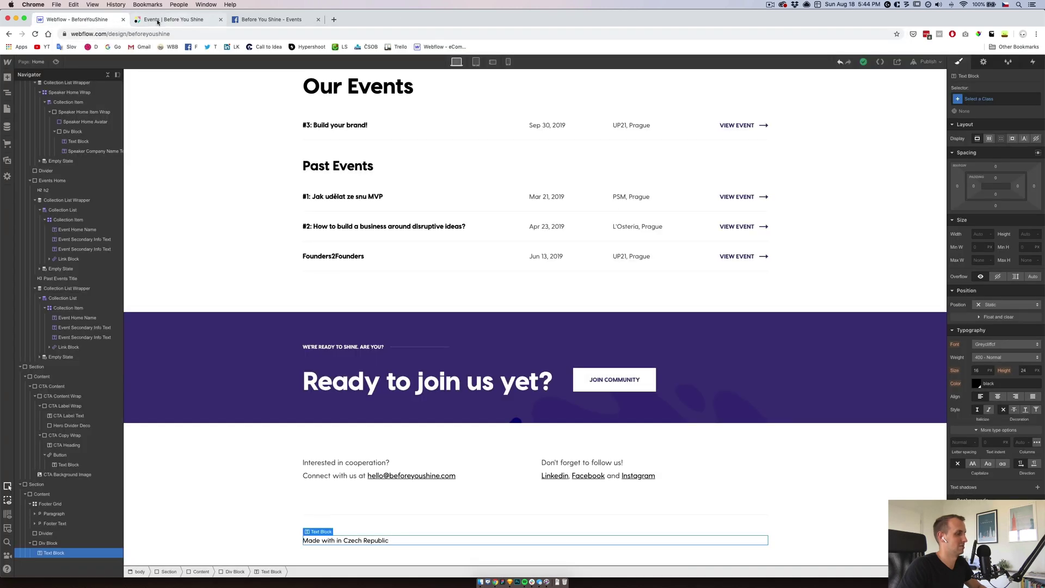
Step: Paste a purple heart into the footer note after 'Made with'
{"action": "double_click", "coordinate": [336, 541]}
{"action": "type", "text": "💜"}
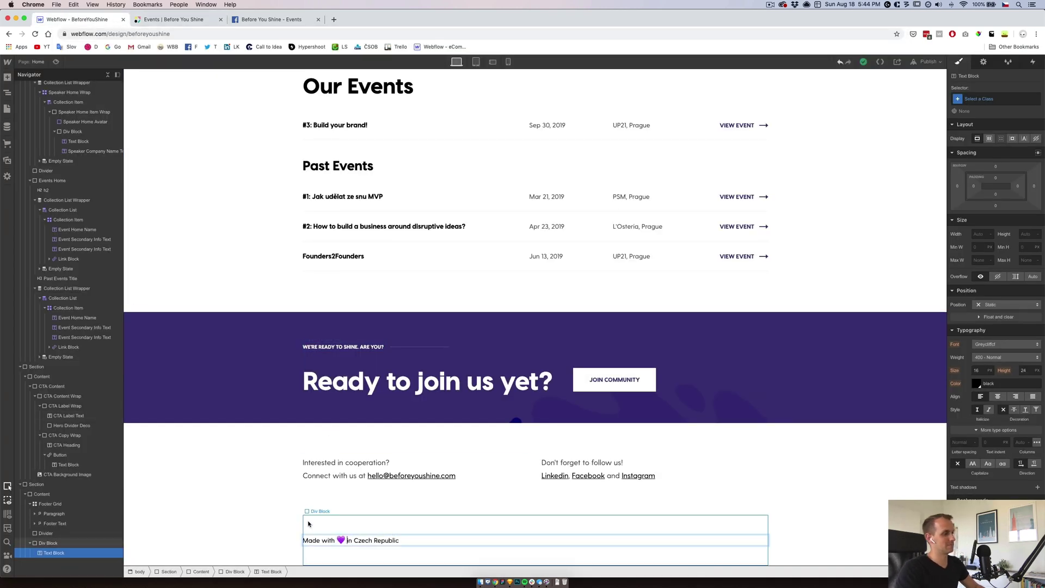
{"action": "left_click", "coordinate": [275, 511]}
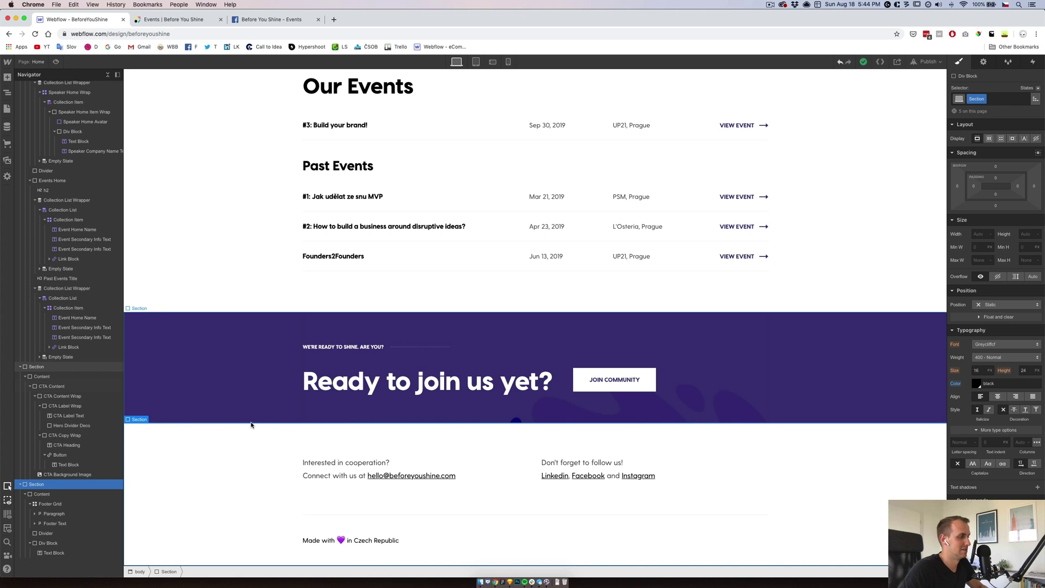
Step: Get a black heart 🖤 from the emoji picker in a new browser tab's address bar
{"action": "double_click", "coordinate": [341, 540]}
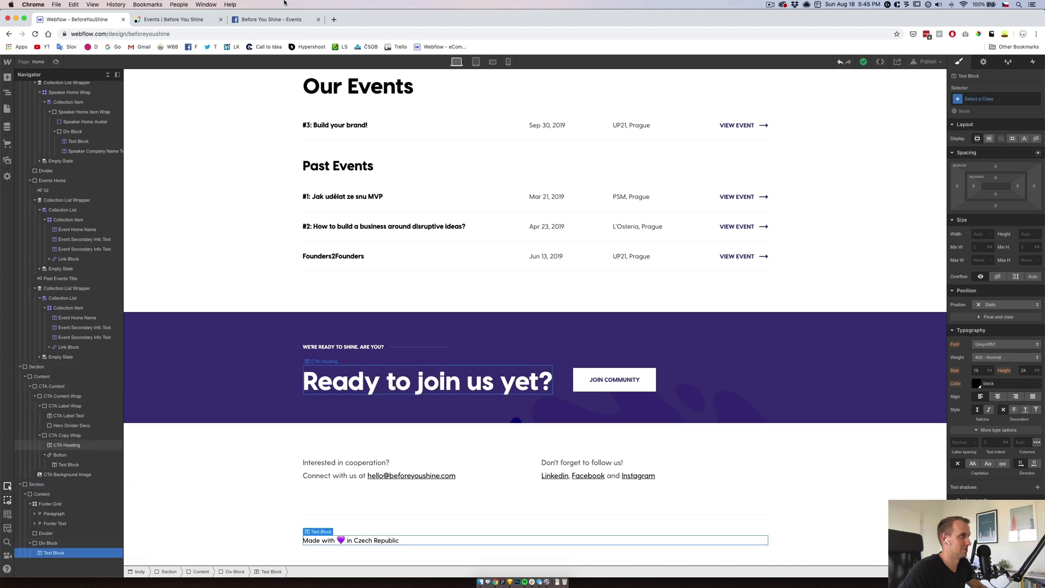
{"action": "key", "text": "super+c"}
{"action": "key", "text": "super+t"}
{"action": "key", "text": "super+v"}
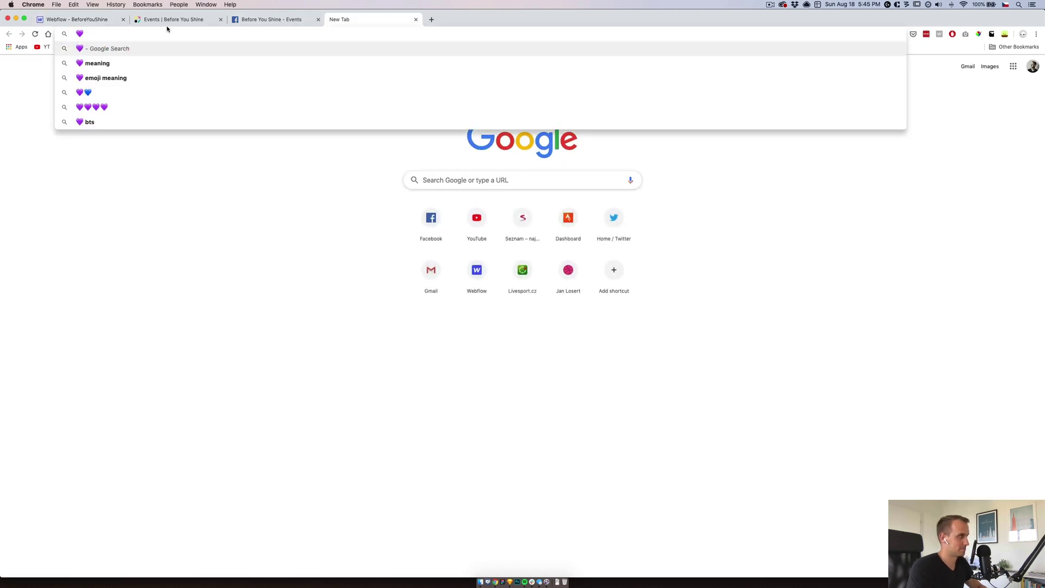
{"action": "key", "text": "BackSpace"}
{"action": "key", "text": "ctrl+super+space"}
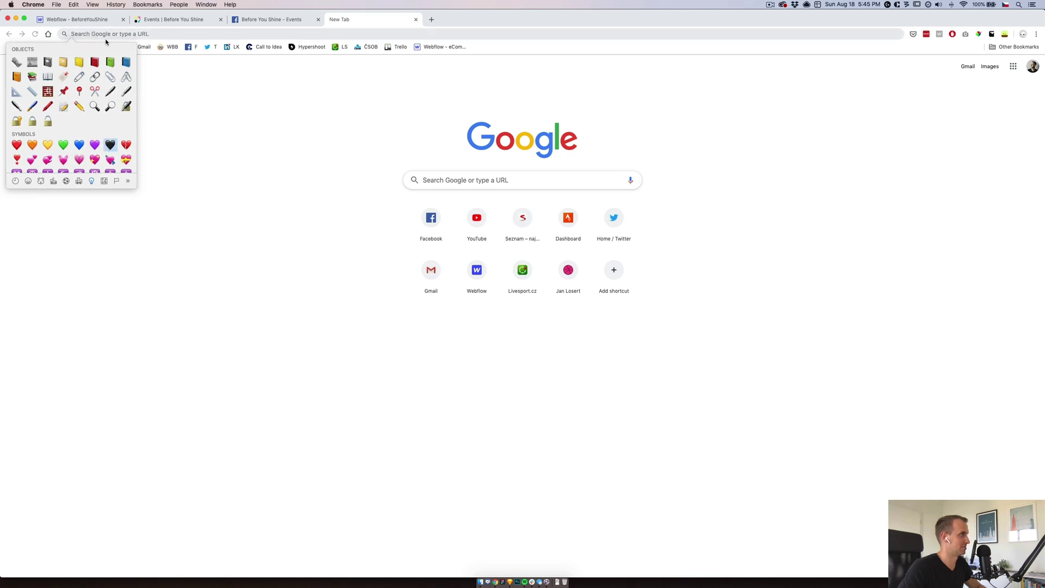
{"action": "key", "text": "Return"}
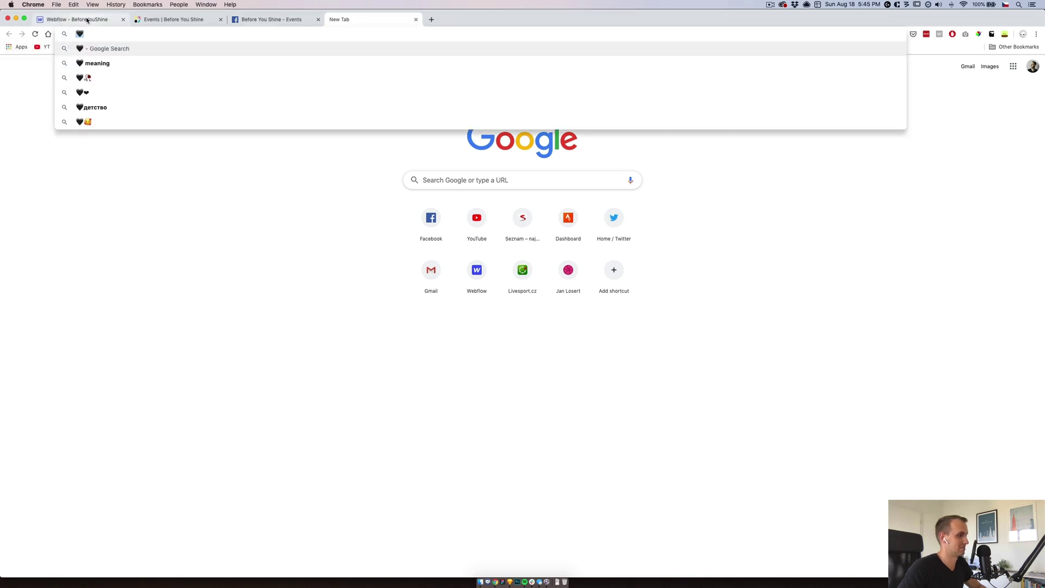
Step: Replace the note's purple heart with the black heart 🖤 and remove the stray character
{"action": "left_click", "coordinate": [87, 20]}
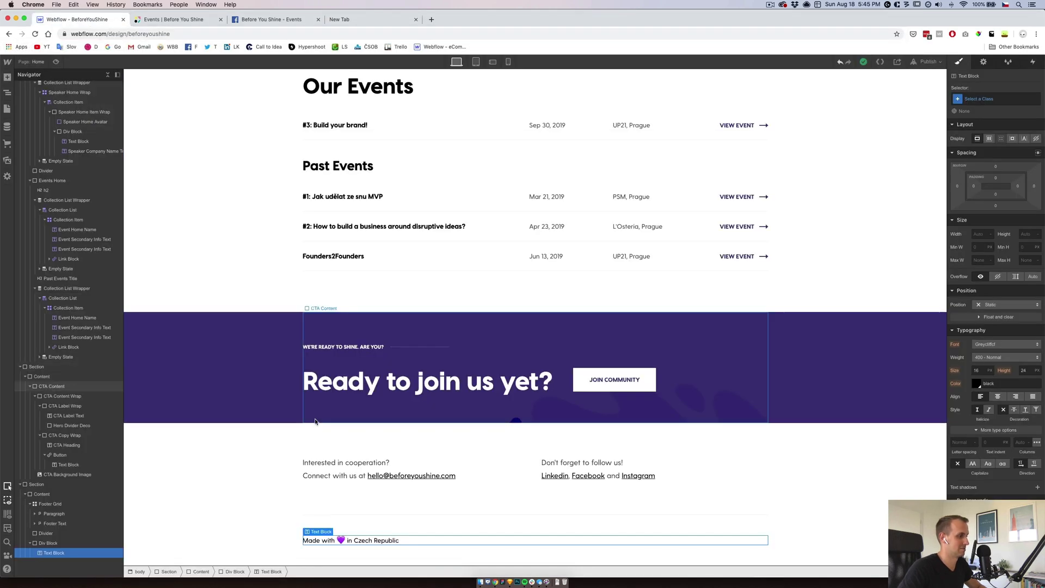
{"action": "double_click", "coordinate": [348, 537]}
{"action": "key", "text": "BackSpace"}
{"action": "key", "text": "super+v"}
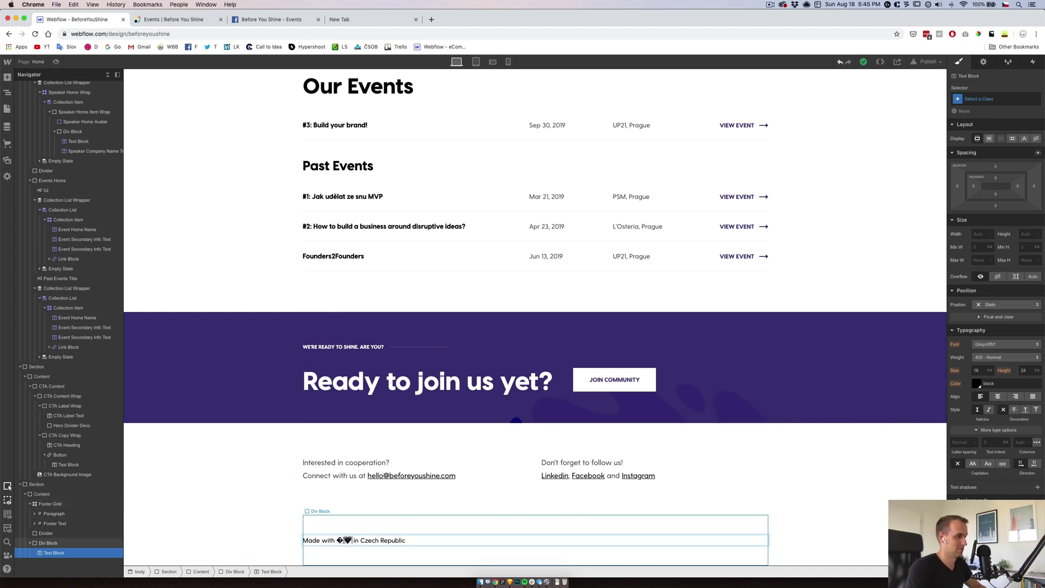
{"action": "key", "text": "BackSpace"}
{"action": "key", "text": "Escape"}
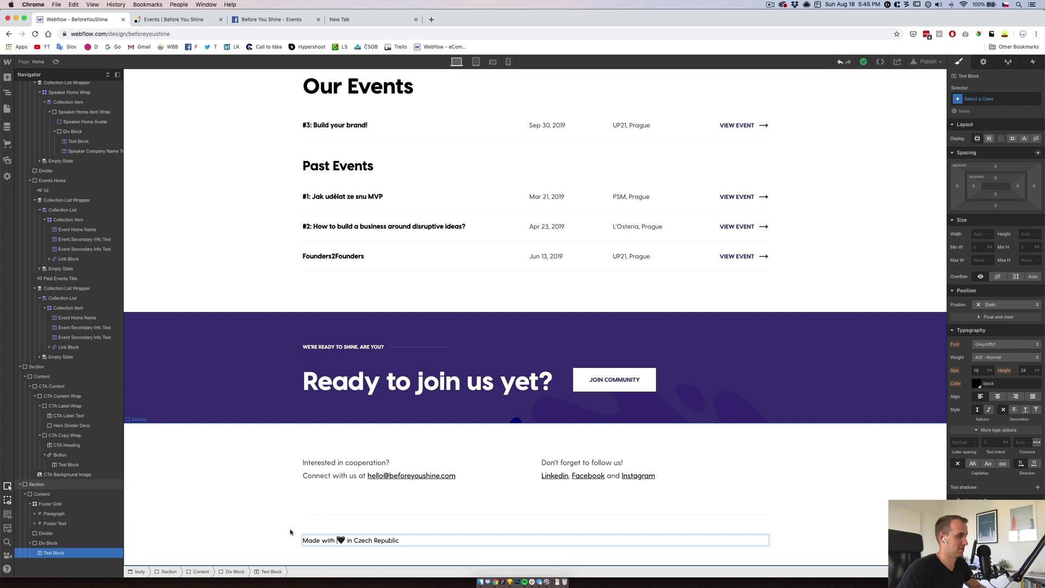
Step: Reselect the footer note text block and compare it against the Sketch design
{"action": "left_click", "coordinate": [292, 500]}
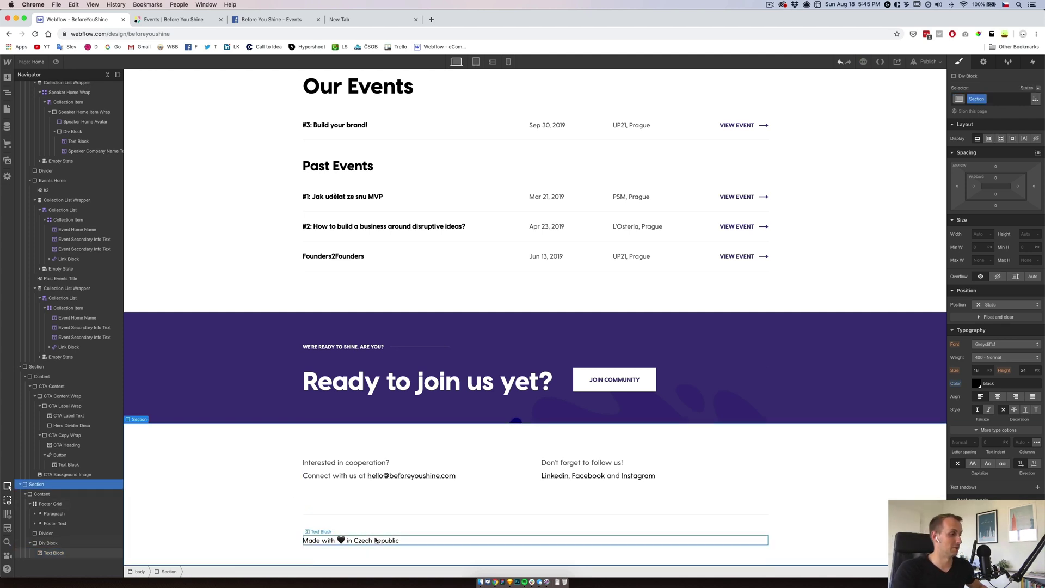
{"action": "left_click", "coordinate": [406, 537]}
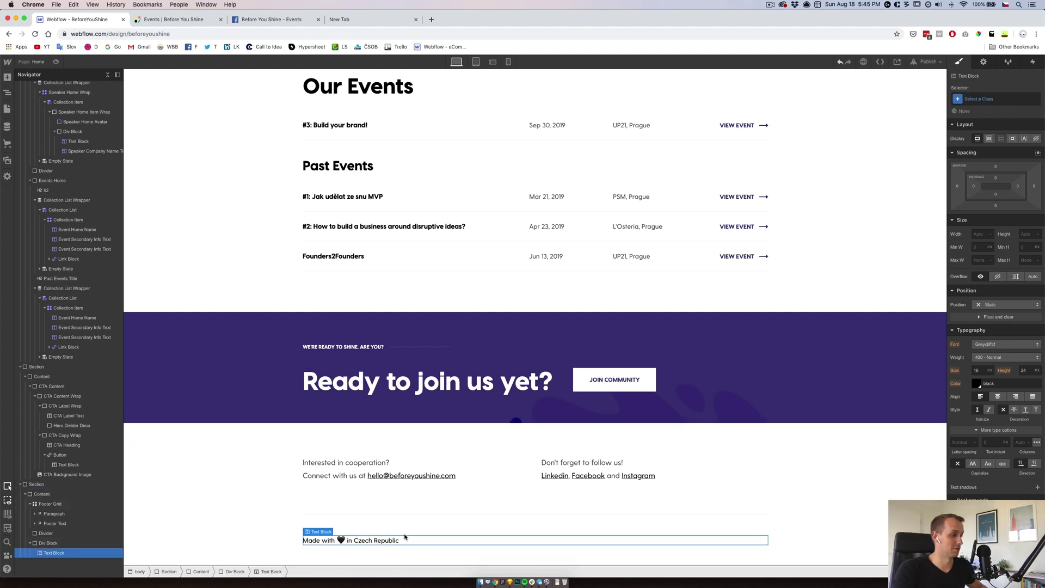
{"action": "left_click", "coordinate": [510, 582]}
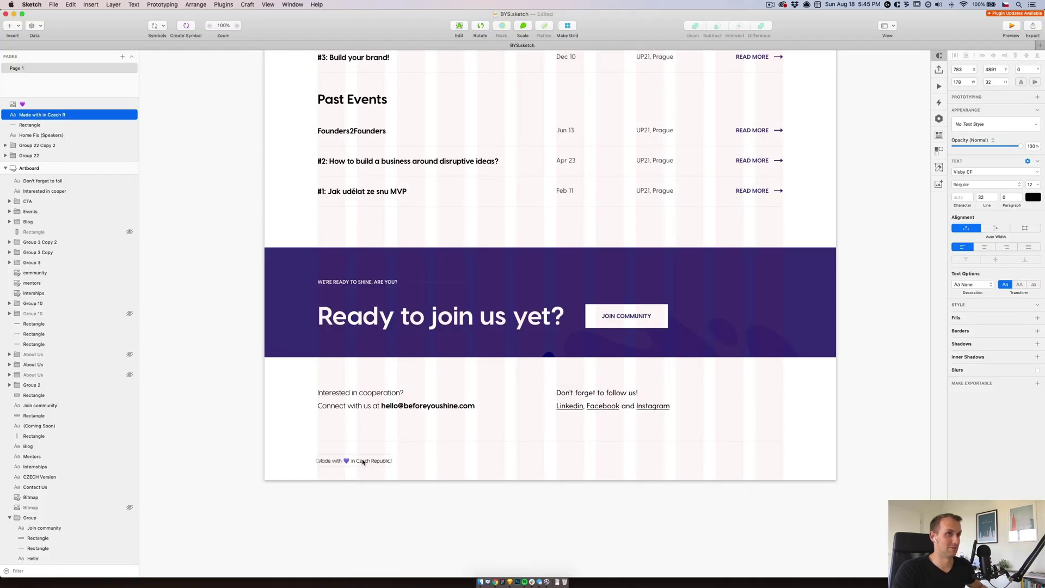
{"action": "left_click", "coordinate": [495, 581]}
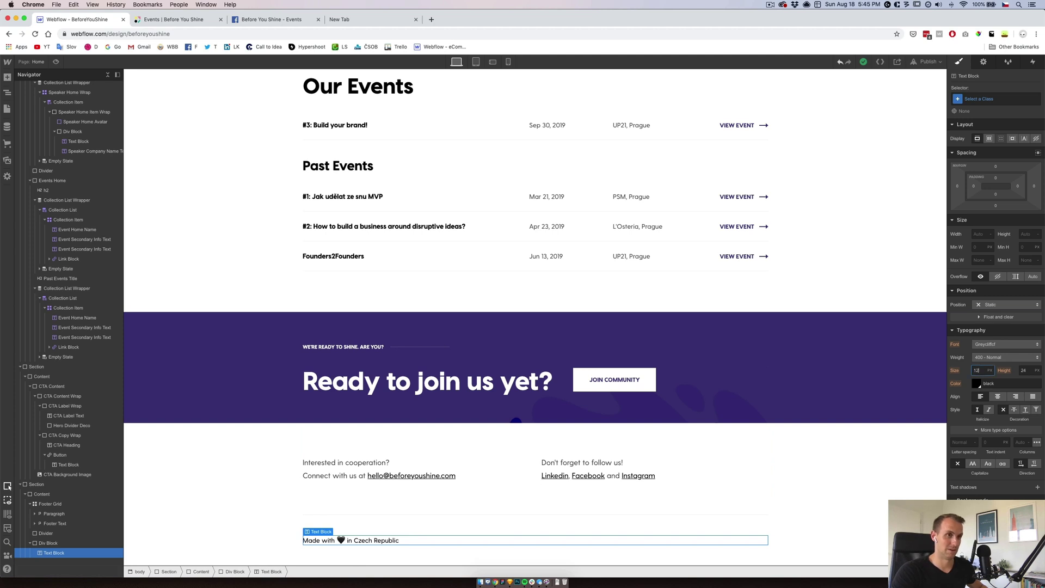
Step: Set the footer note to 14 px size with 22 line height under a new Footer Note Text class
{"action": "left_click", "coordinate": [977, 370]}
{"action": "type", "text": "12"}
{"action": "key", "text": "Tab"}
{"action": "key", "text": "Return"}
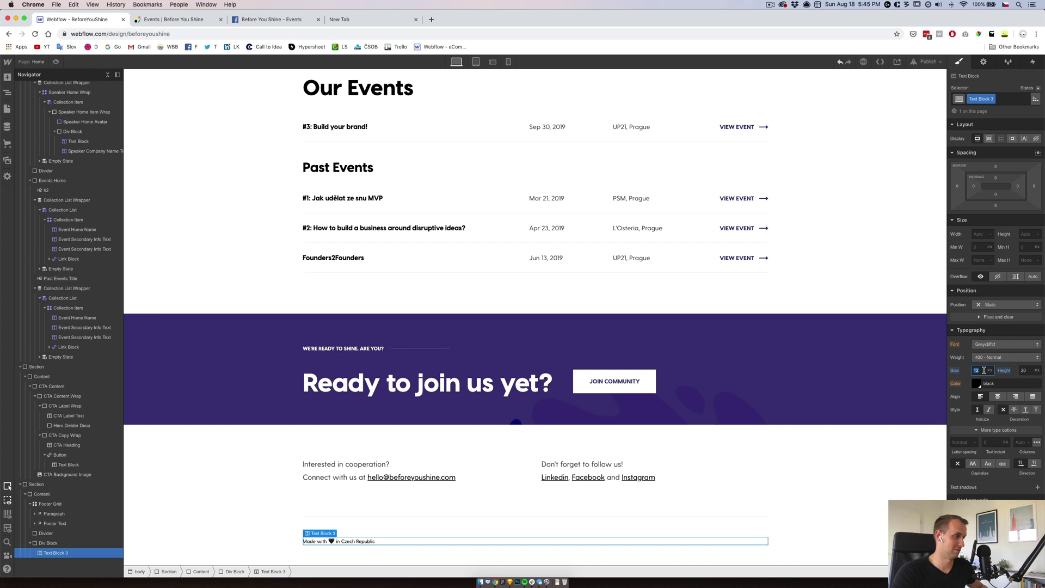
{"action": "type", "text": "14"}
{"action": "key", "text": "Tab"}
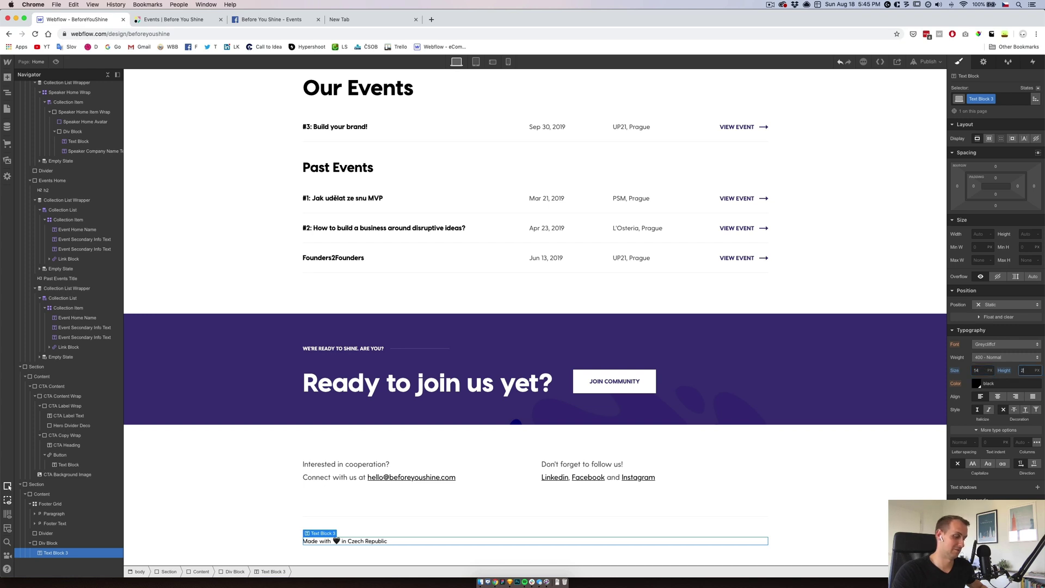
{"action": "type", "text": "22"}
{"action": "key", "text": "Return"}
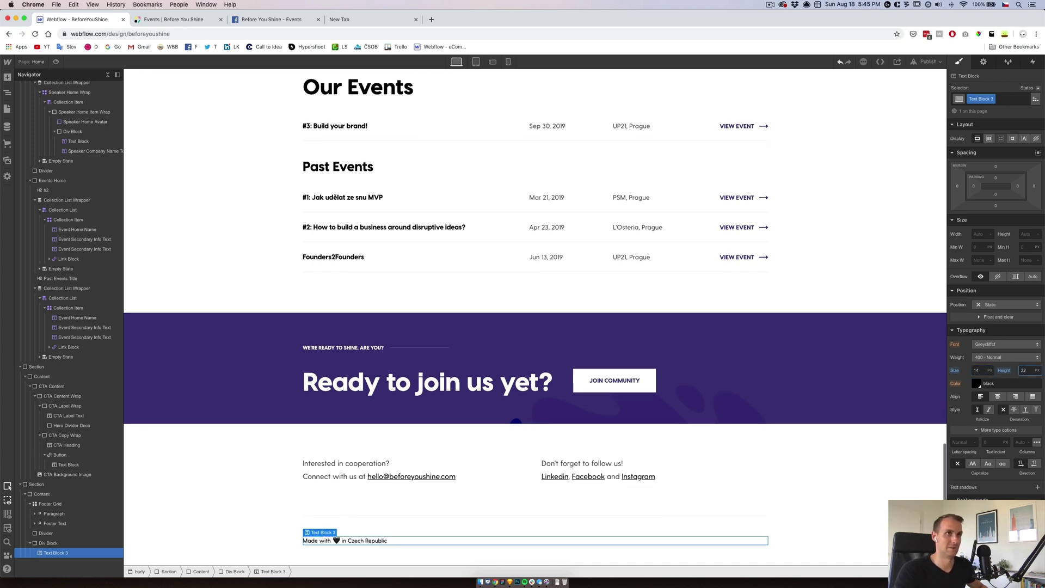
{"action": "type", "text": "Foo"}
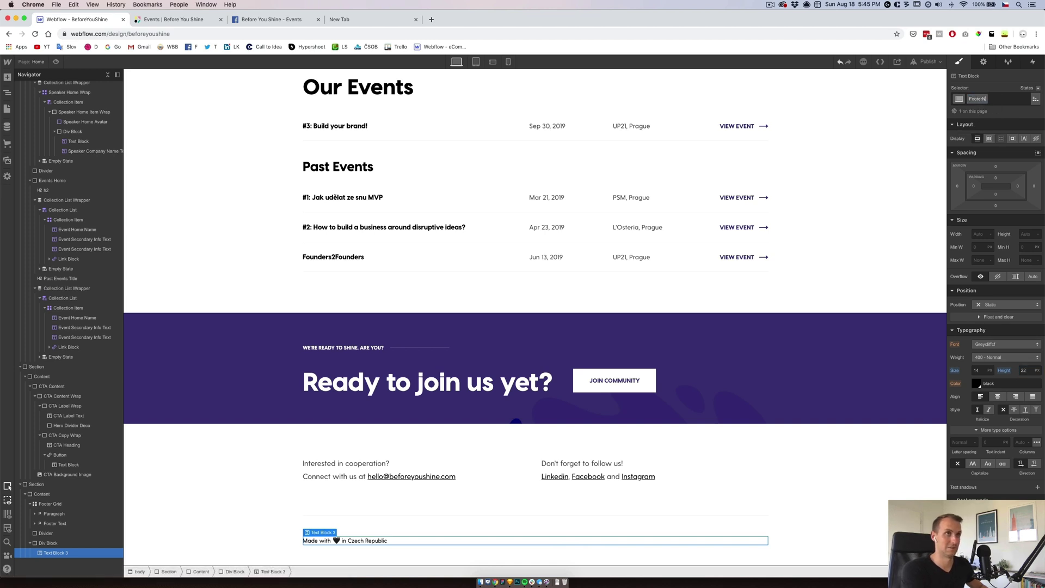
{"action": "type", "text": "ter Note Text"}
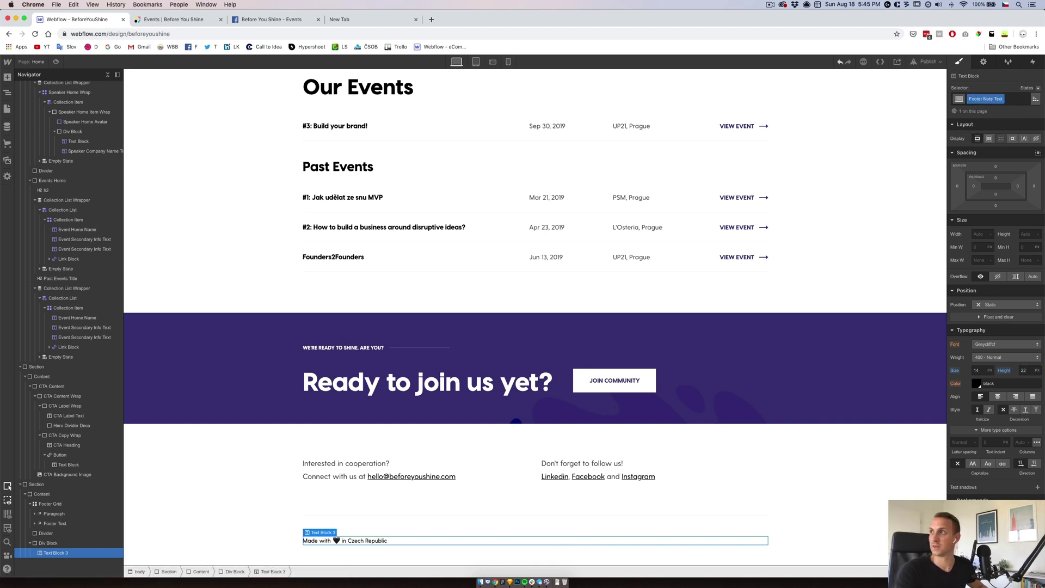
{"action": "key", "text": "Return"}
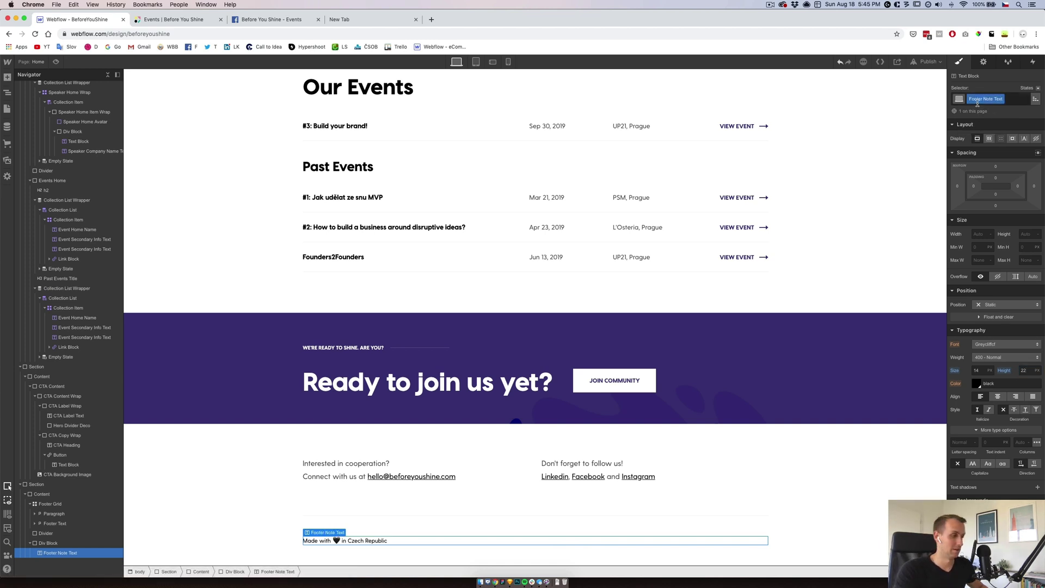
Step: Wrap 'in Czech Republic' in a span with black text at 70% opacity
{"action": "double_click", "coordinate": [344, 540]}
{"action": "left_click_drag", "start_coordinate": [375, 543], "coordinate": [389, 542]}
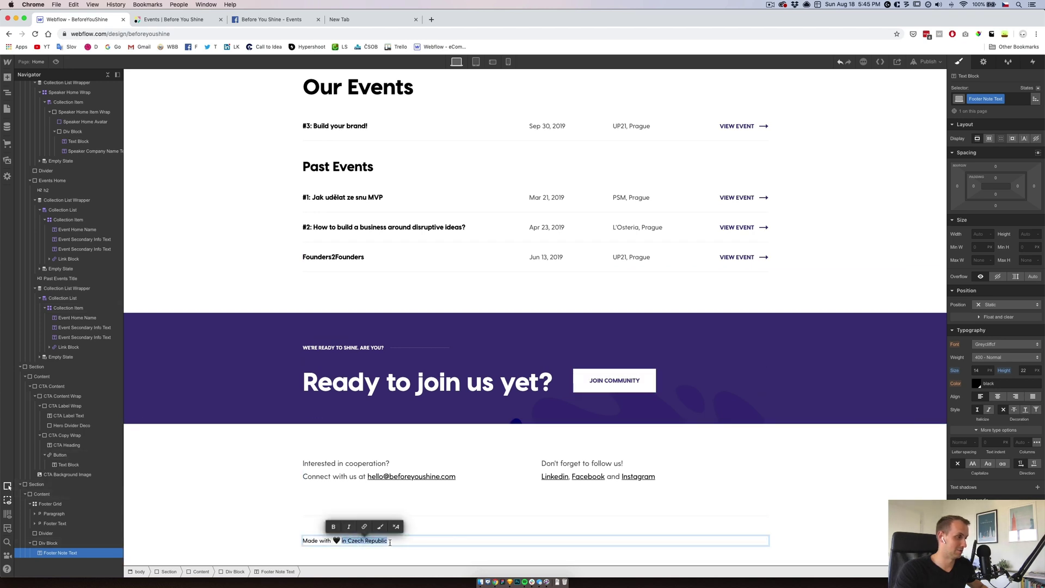
{"action": "left_click", "coordinate": [382, 527]}
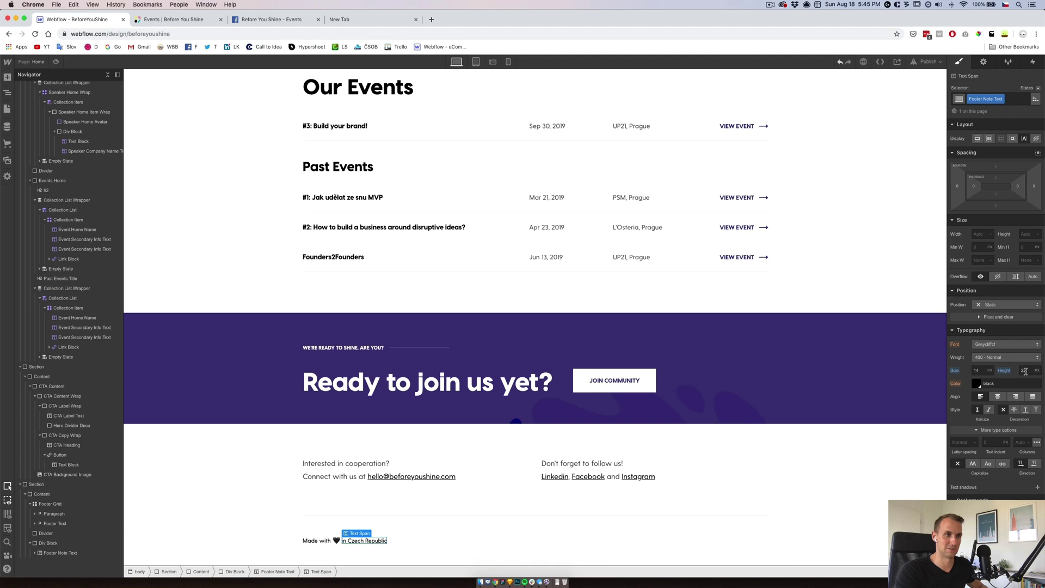
{"action": "left_click", "coordinate": [977, 383]}
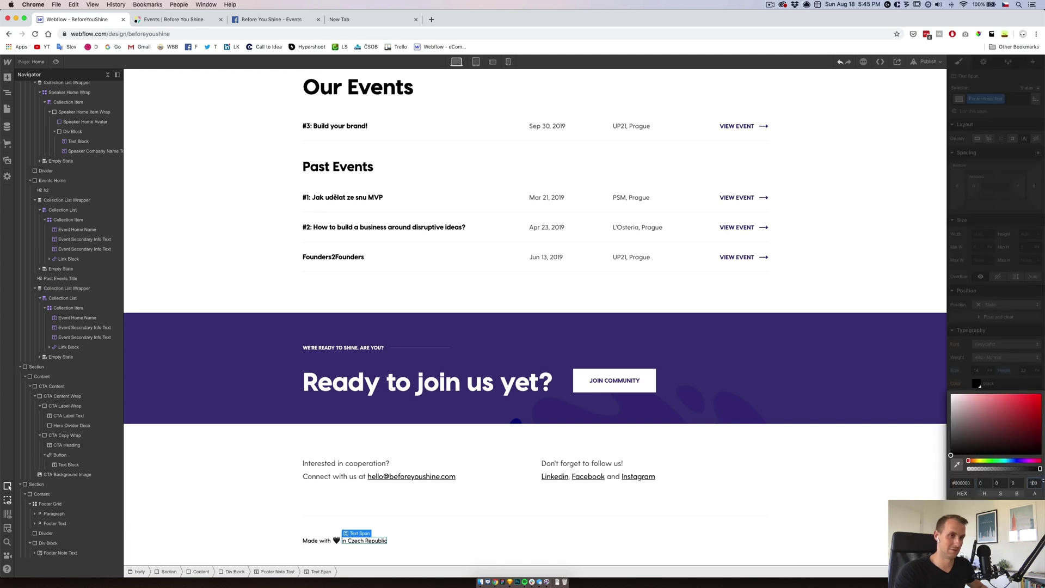
{"action": "type", "text": "70"}
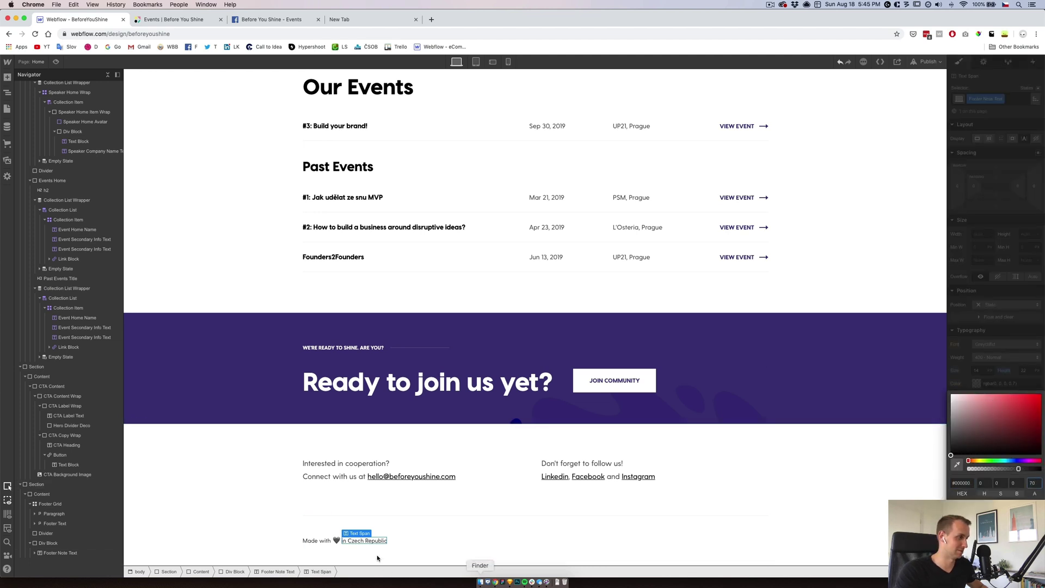
{"action": "left_click", "coordinate": [329, 541]}
{"action": "left_click", "coordinate": [354, 541]}
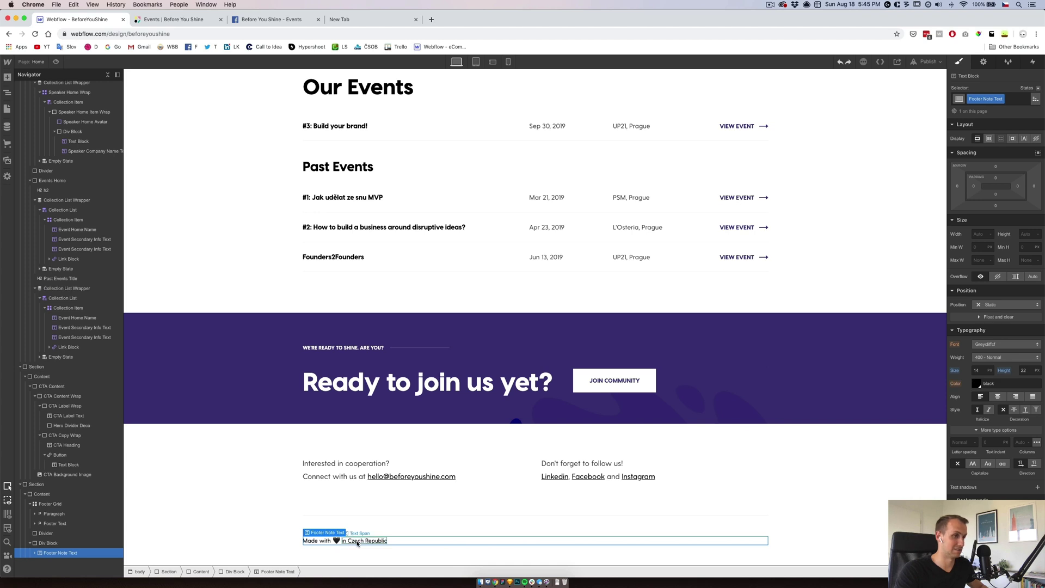
{"action": "left_click", "coordinate": [978, 384]}
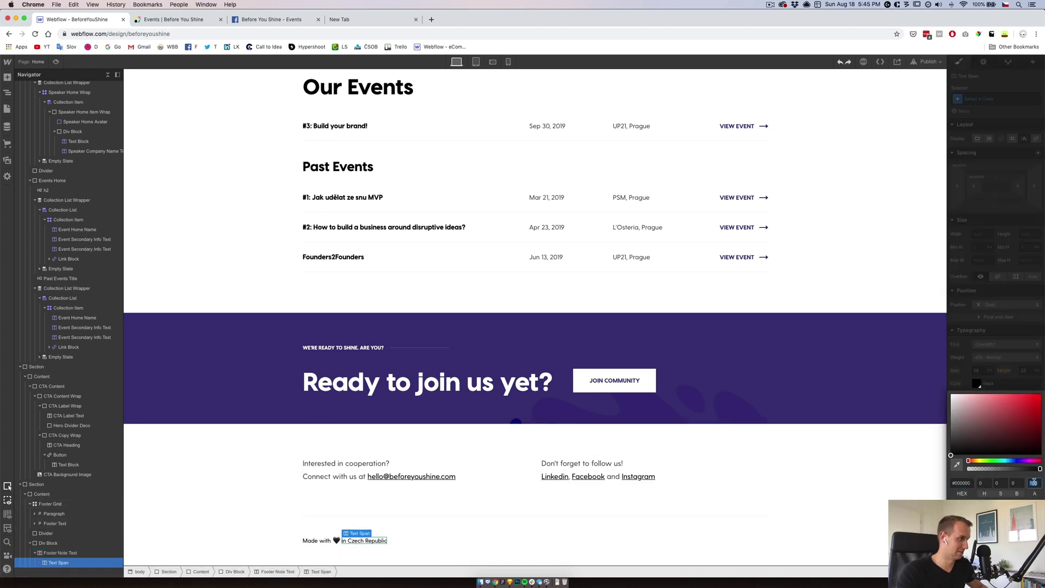
{"action": "key", "text": "Return"}
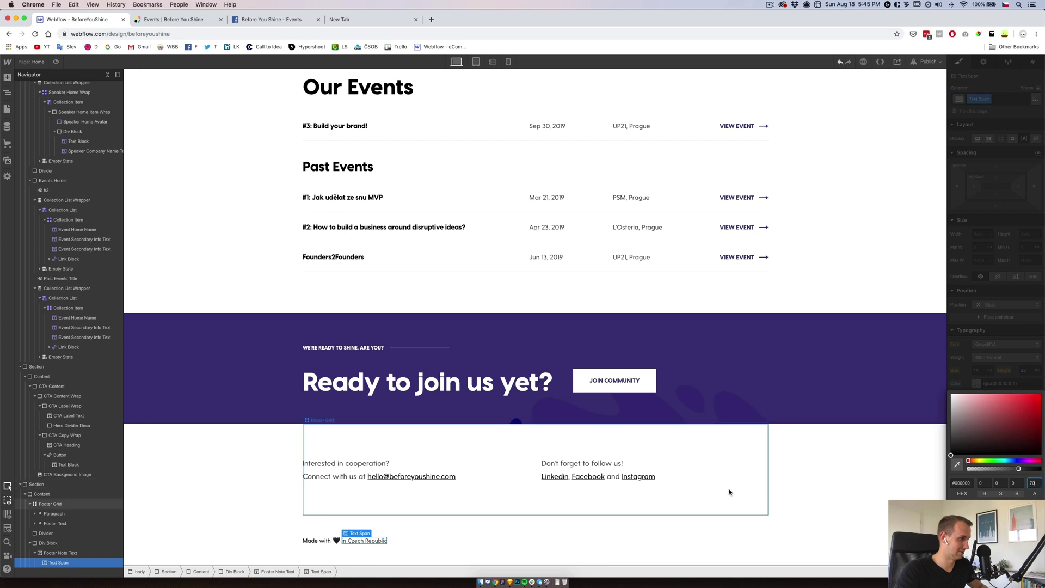
{"action": "left_click", "coordinate": [328, 542]}
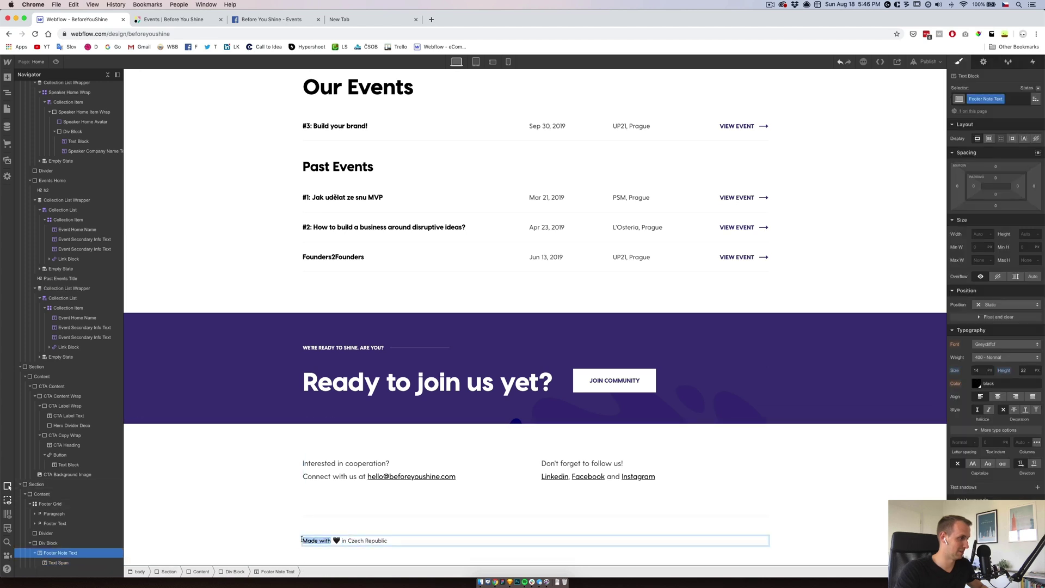
Step: Wrap 'Made with' in a span and give both spans the shared Footer Note Span class
{"action": "left_click_drag", "start_coordinate": [301, 539], "coordinate": [302, 539]}
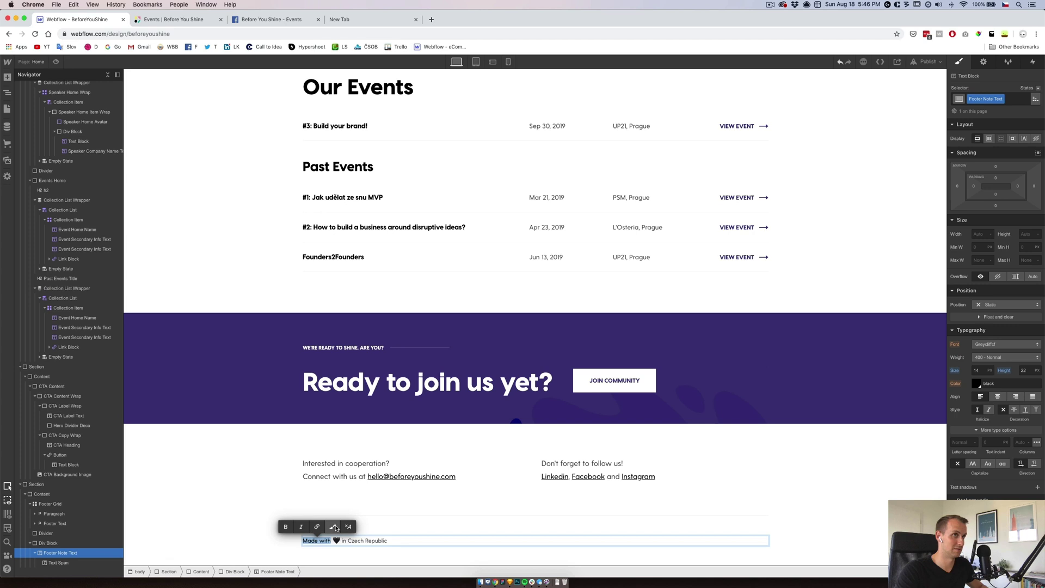
{"action": "left_click", "coordinate": [335, 527]}
{"action": "left_click", "coordinate": [363, 541]}
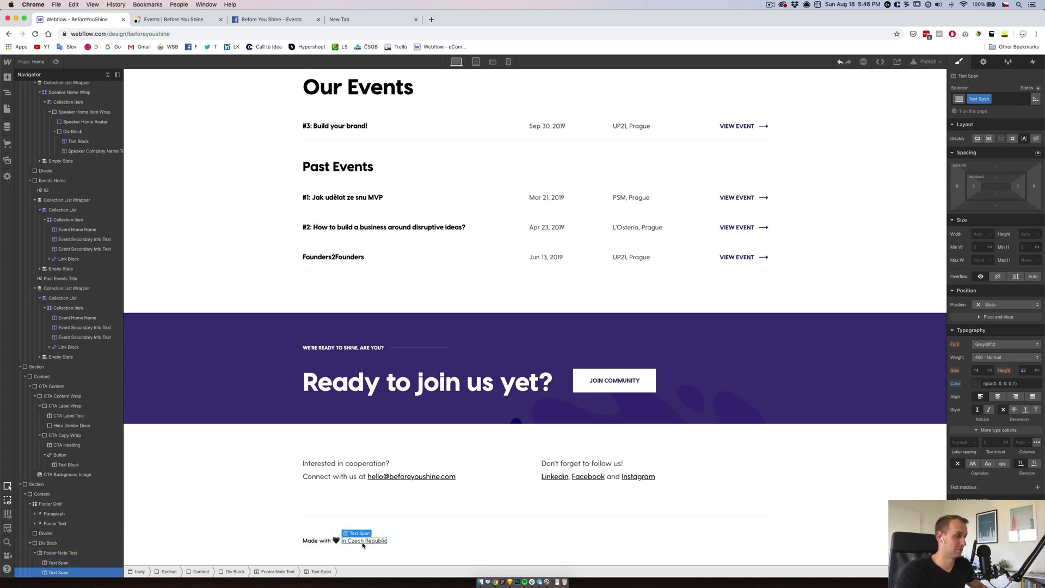
{"action": "left_click", "coordinate": [317, 542]}
{"action": "left_click", "coordinate": [990, 100]}
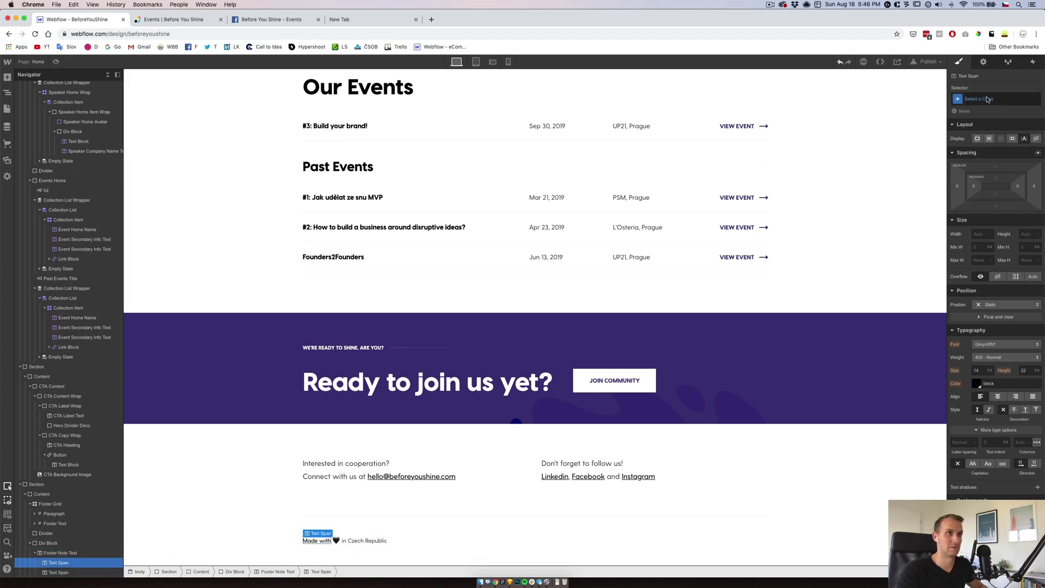
{"action": "type", "text": "text span"}
{"action": "key", "text": "Return"}
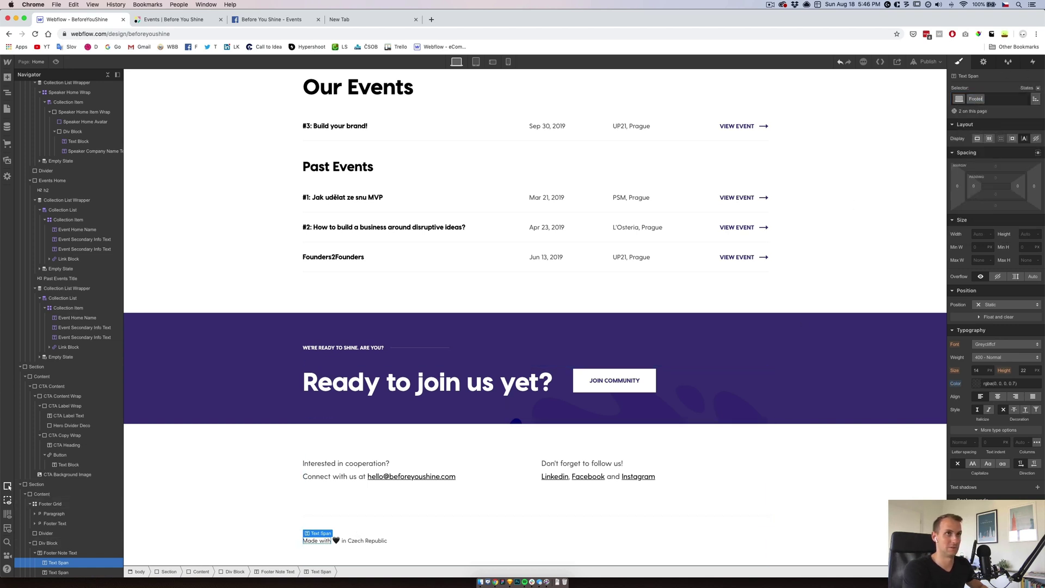
{"action": "type", "text": "pan"}
{"action": "key", "text": "Return"}
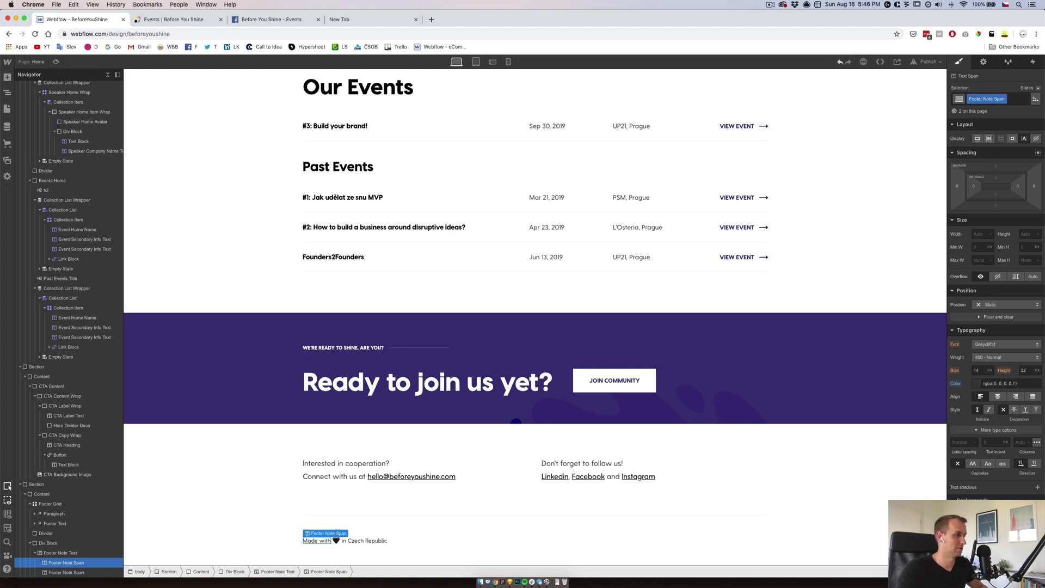
{"action": "left_click", "coordinate": [285, 485]}
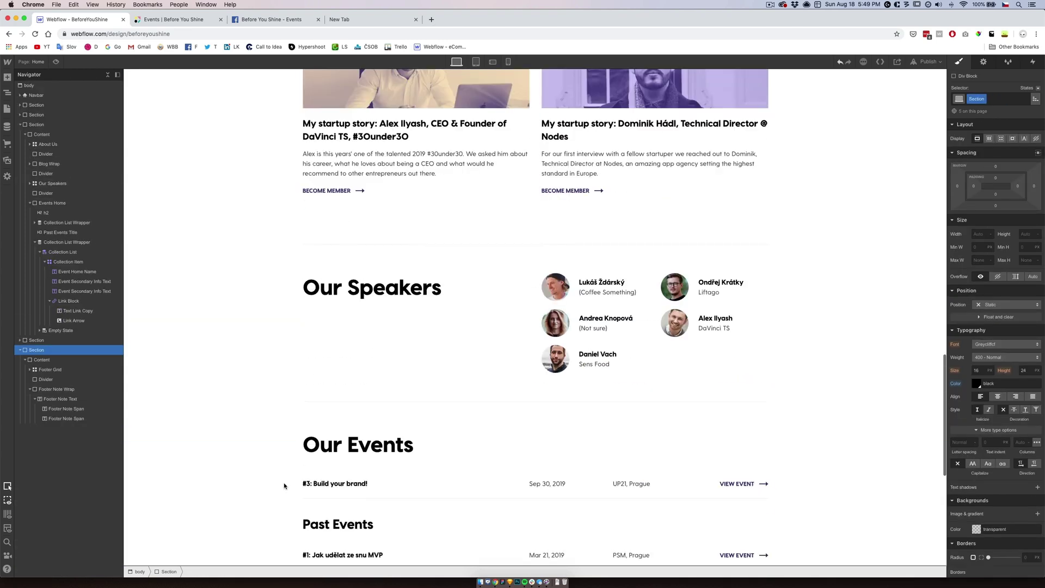
{"action": "scroll", "coordinate": [284, 485], "scroll_direction": "up", "scroll_amount": 15}
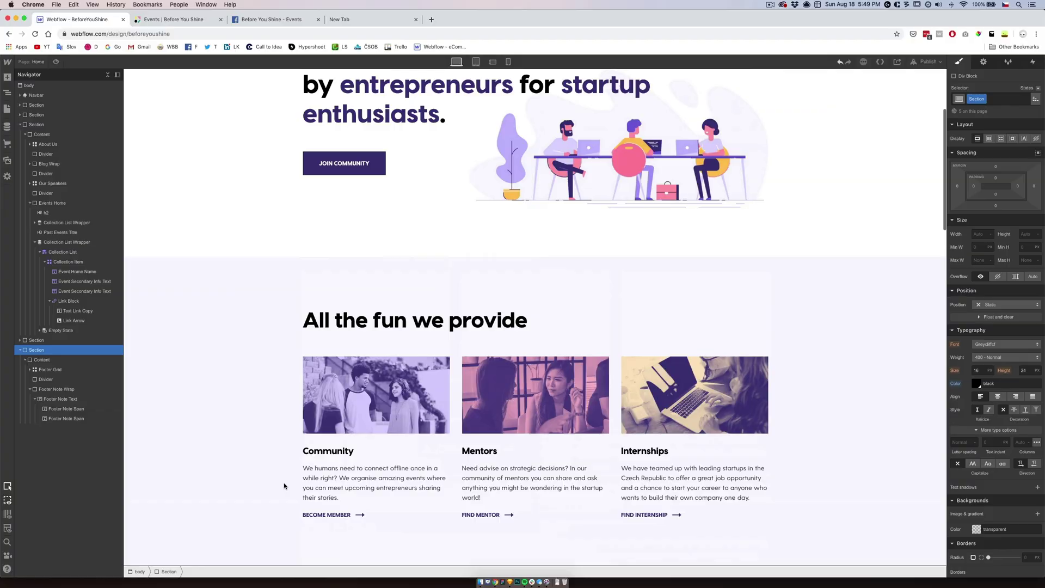